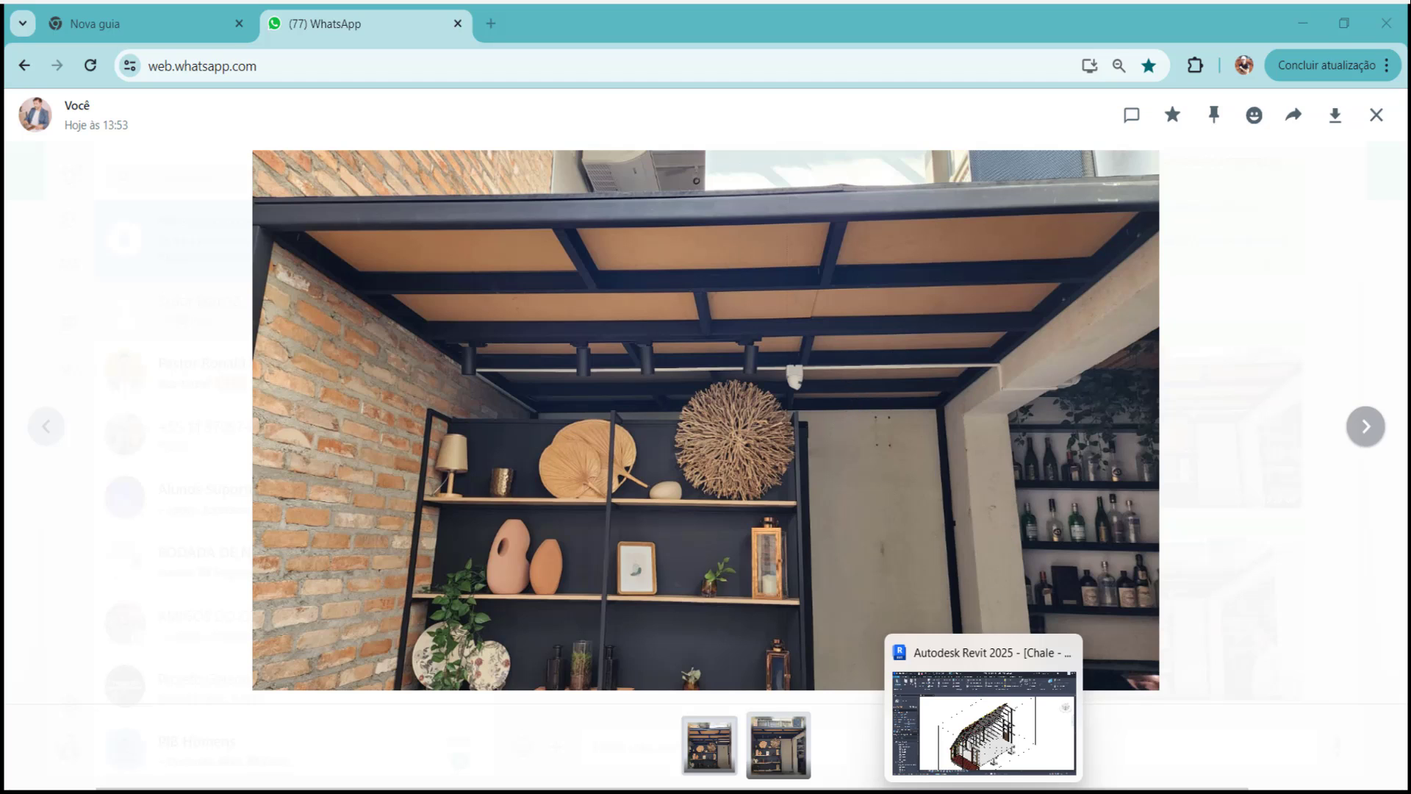
Step: Bring up the Revit chalet model and orbit and zoom the 3D view to inspect the roof
{"action": "left_click", "coordinate": [984, 723]}
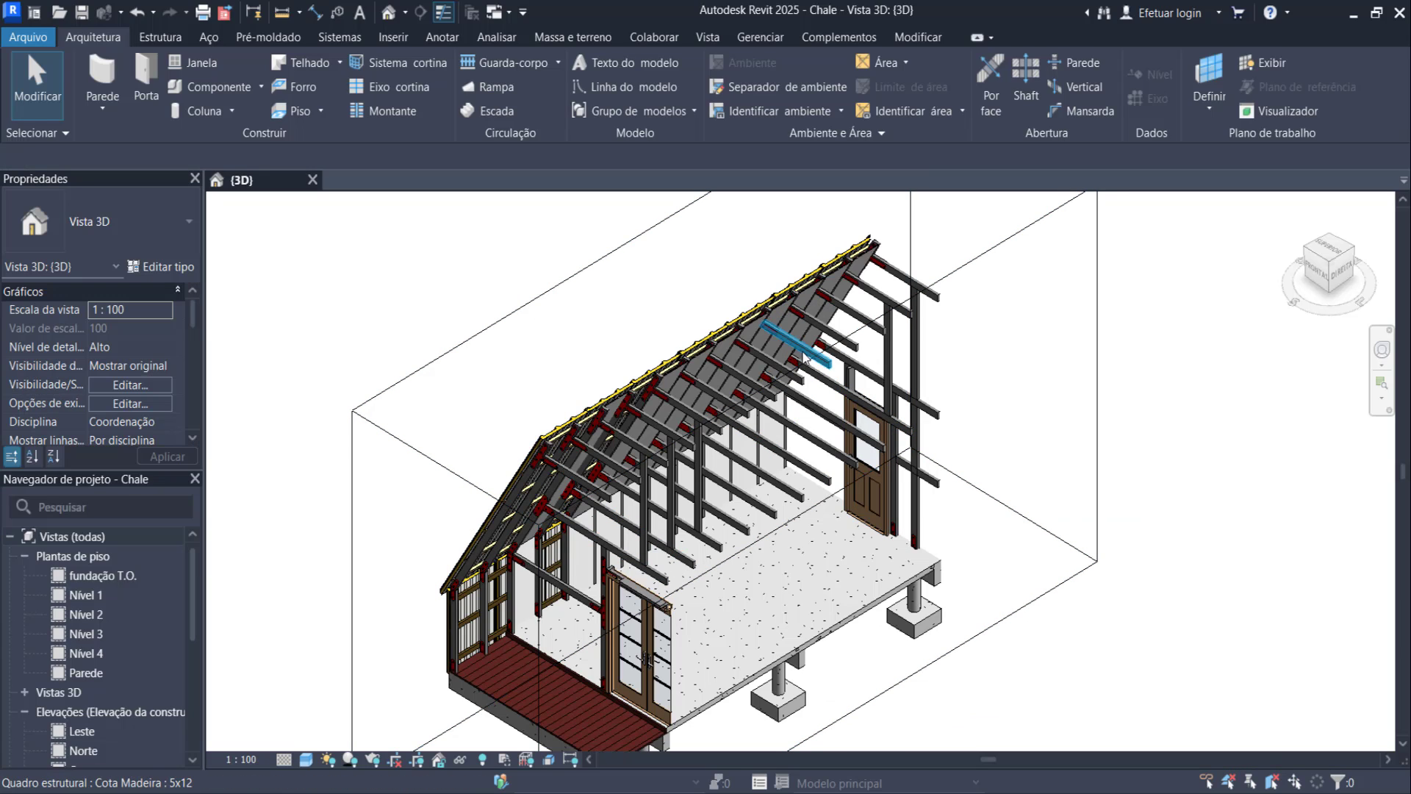
{"action": "scroll", "coordinate": [662, 422], "scroll_direction": "down", "scroll_amount": 1}
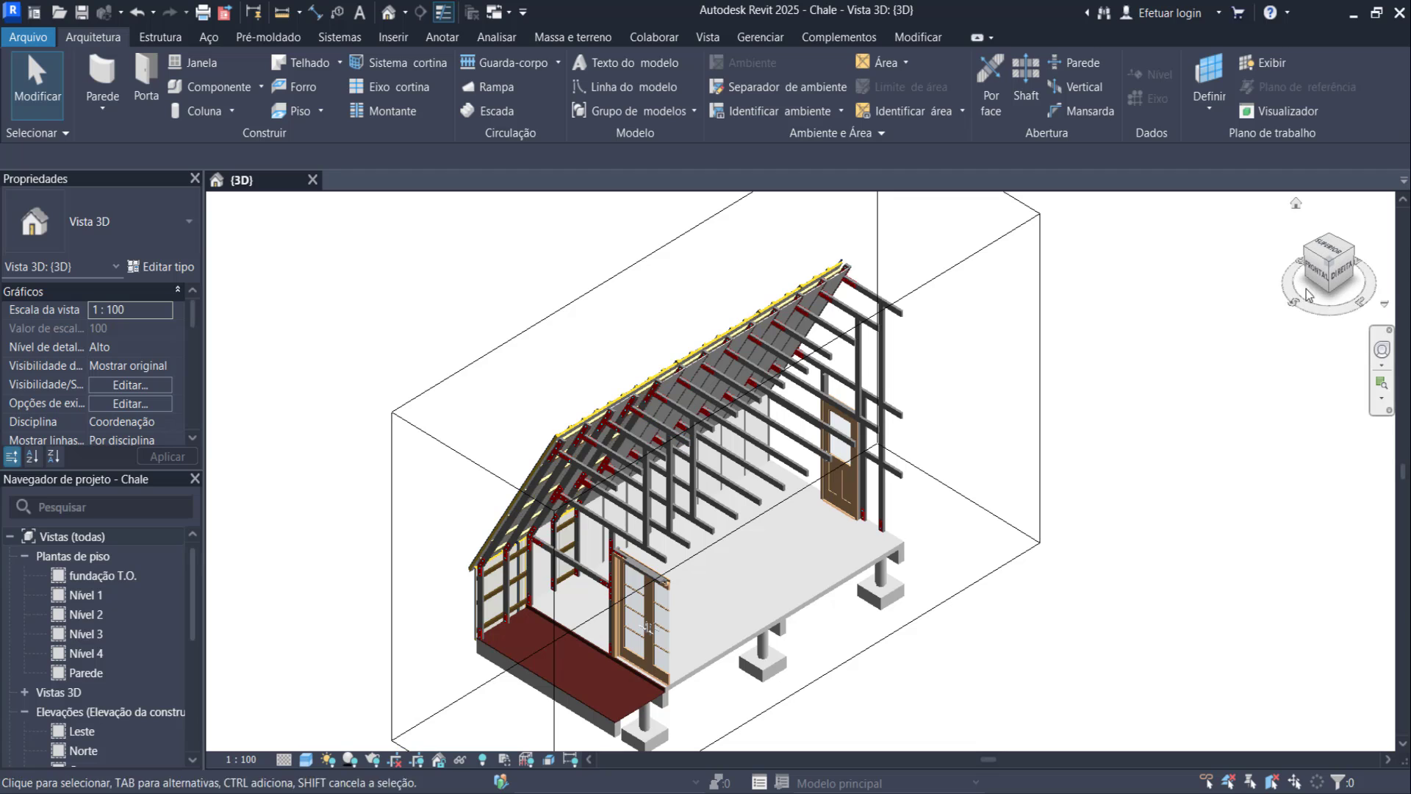
{"action": "left_click_drag", "start_coordinate": [1286, 290], "coordinate": [1174, 375]}
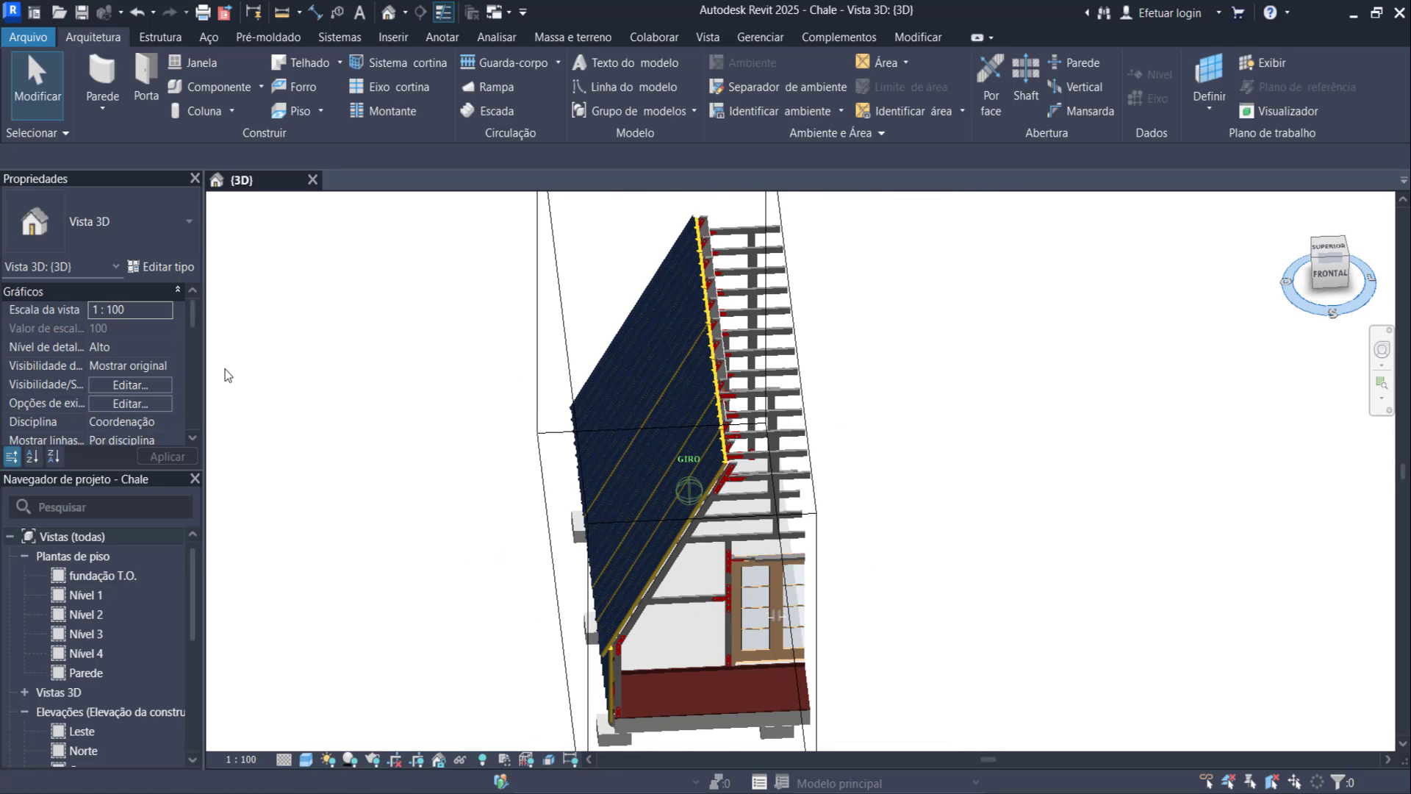
{"action": "middle_click_drag", "start_coordinate": [1174, 375], "coordinate": [675, 365], "text": "shift"}
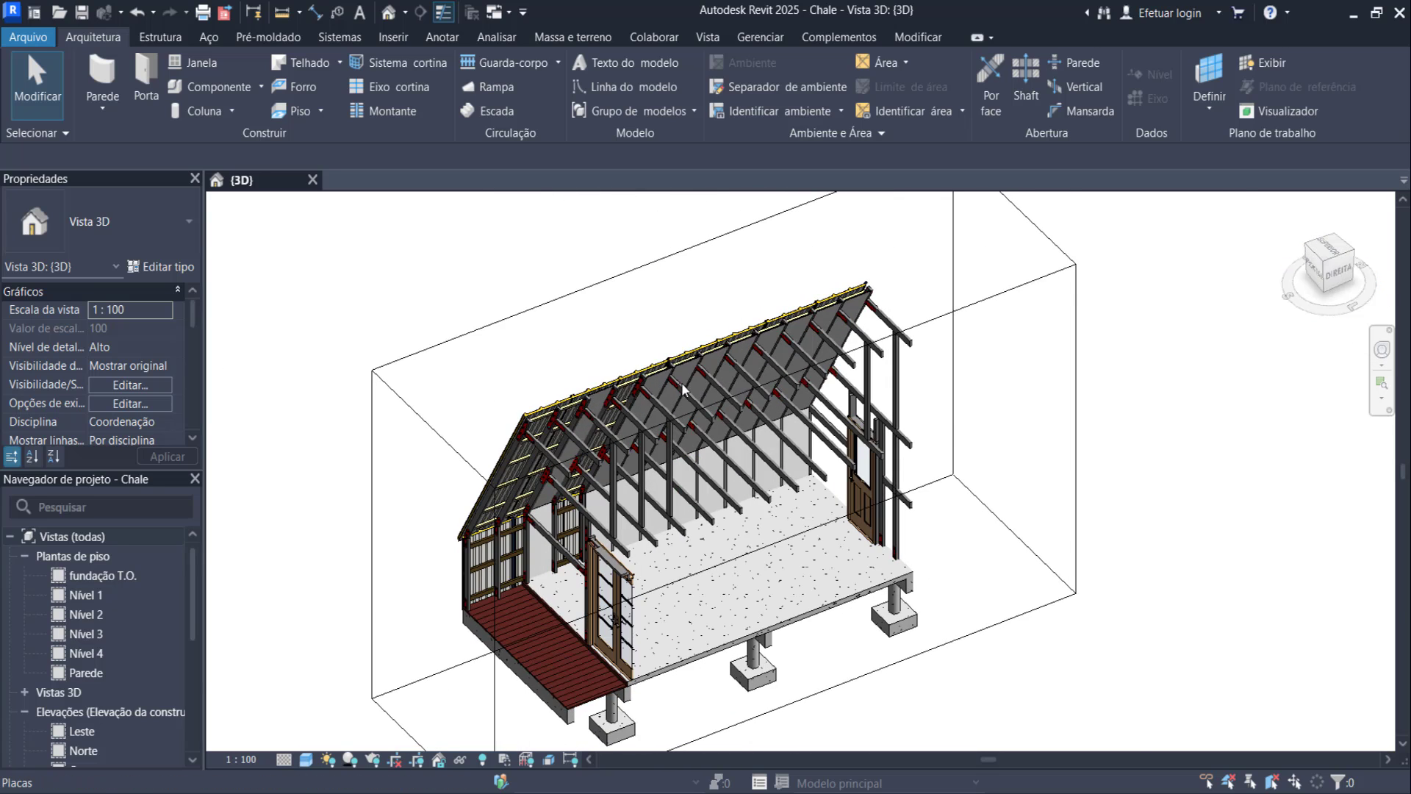
{"action": "scroll", "coordinate": [674, 365], "scroll_direction": "up", "scroll_amount": 5}
{"action": "scroll", "coordinate": [674, 365], "scroll_direction": "up", "scroll_amount": 2}
{"action": "scroll", "coordinate": [675, 365], "scroll_direction": "down", "scroll_amount": 5}
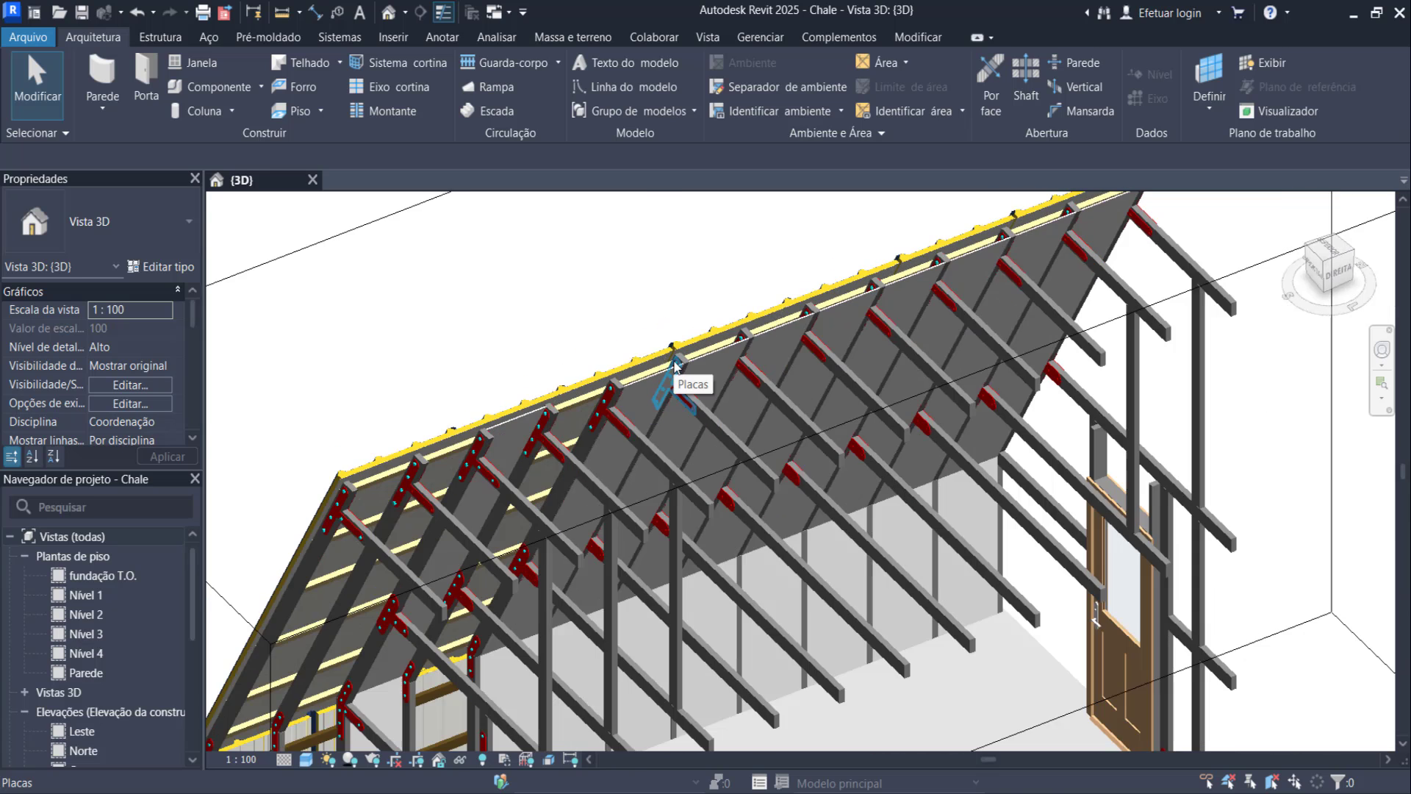
{"action": "scroll", "coordinate": [675, 371], "scroll_direction": "down", "scroll_amount": 2}
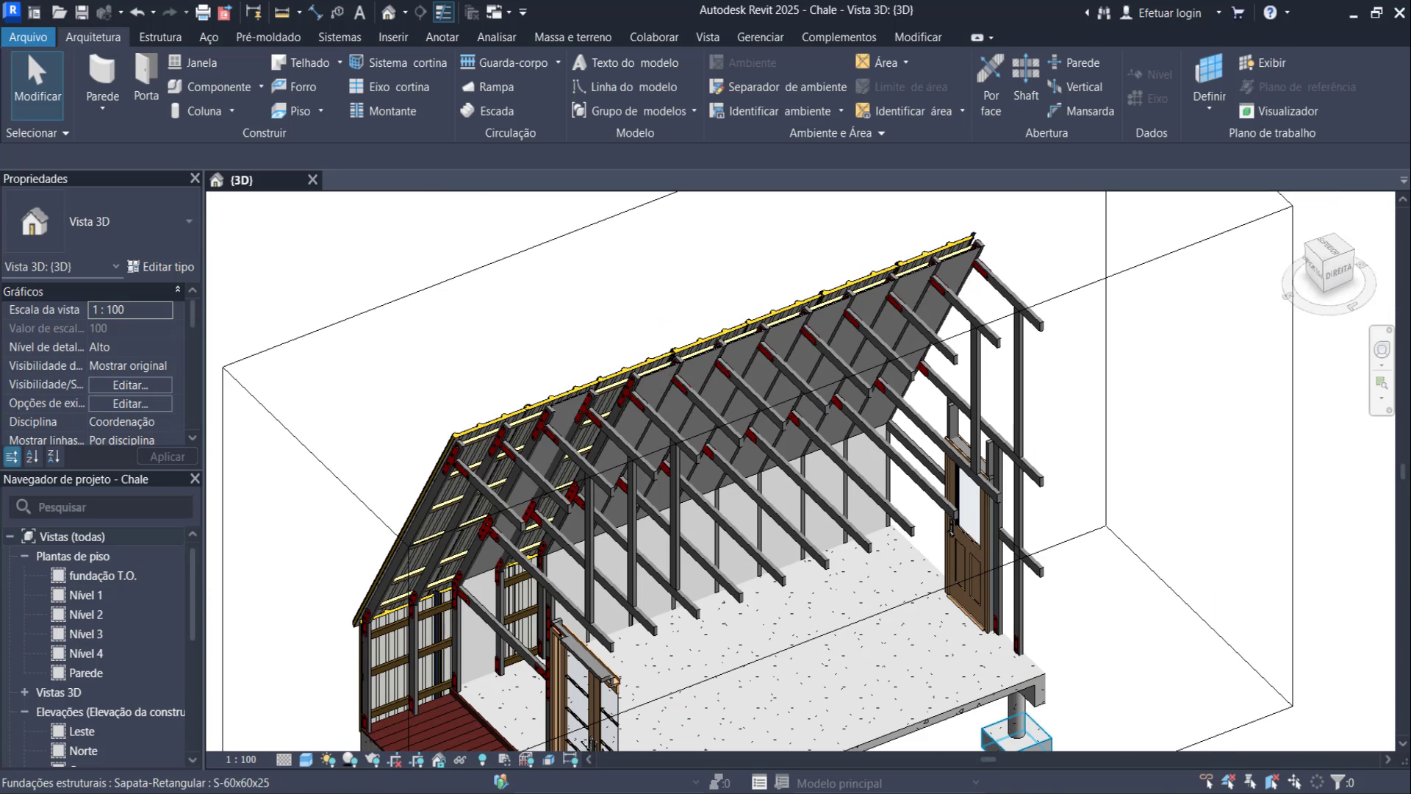
Step: Glance at the RFEM timber-frame model, then minimize RFEM to return to Revit
{"action": "left_click", "coordinate": [1024, 717]}
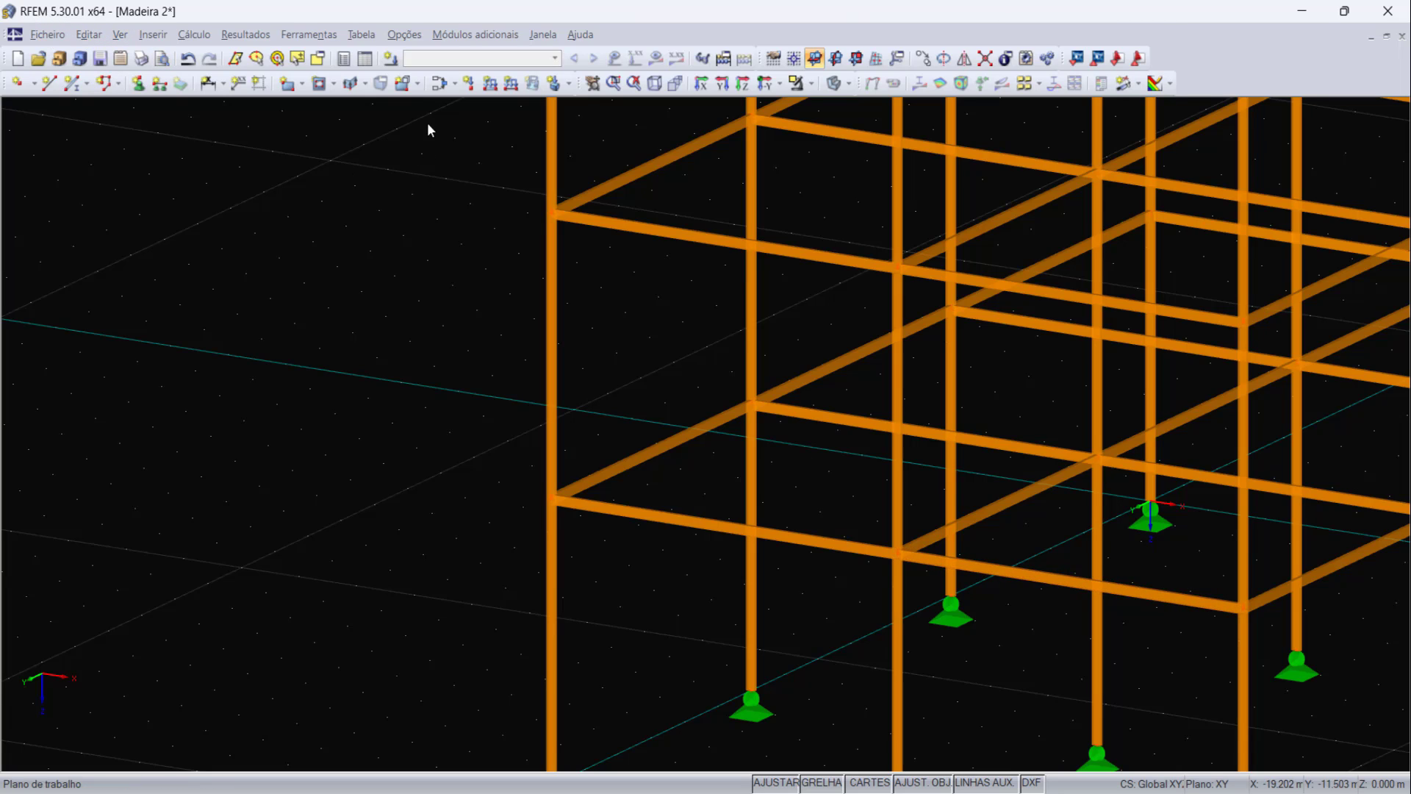
{"action": "left_click", "coordinate": [390, 58]}
{"action": "left_click", "coordinate": [1303, 16]}
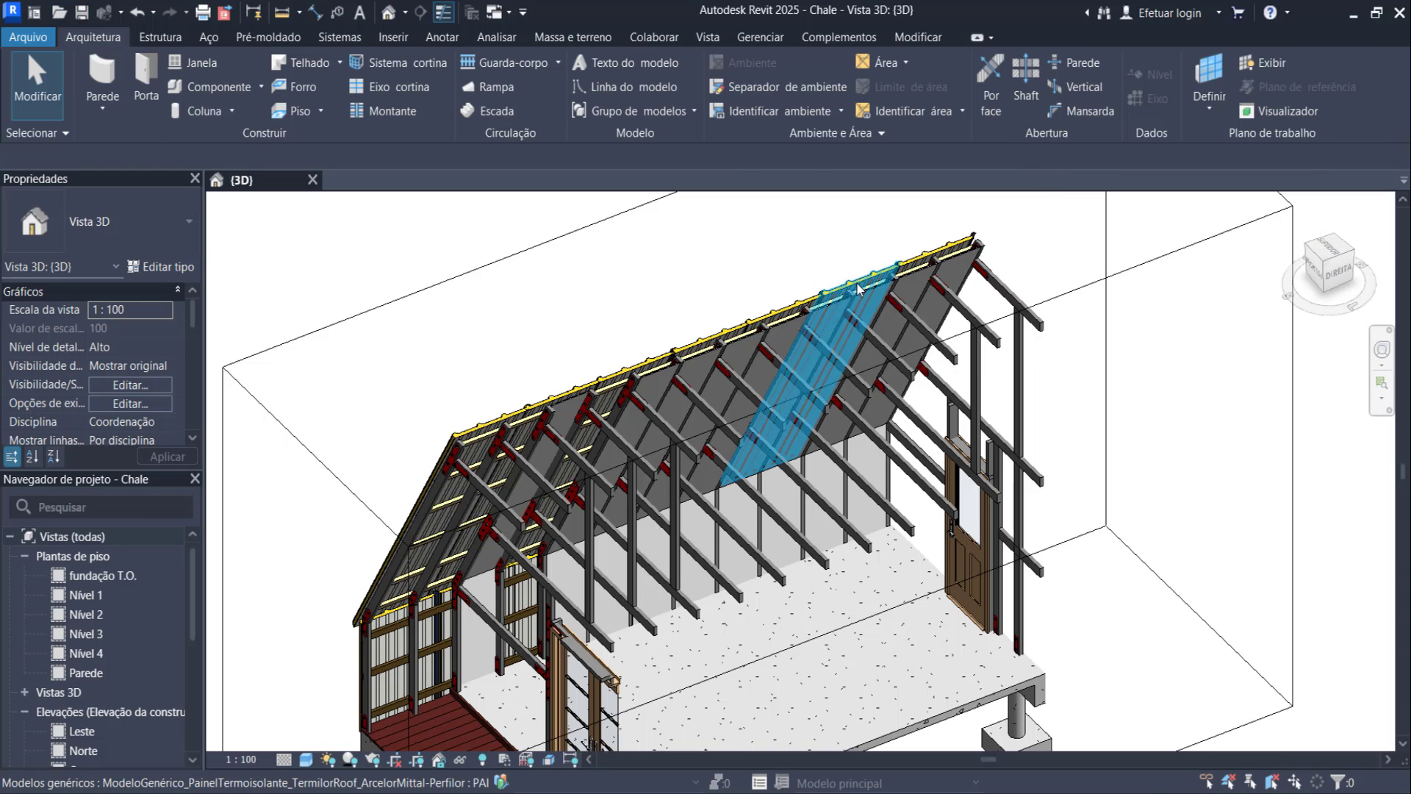
{"action": "scroll", "coordinate": [859, 288], "scroll_direction": "down", "scroll_amount": 2}
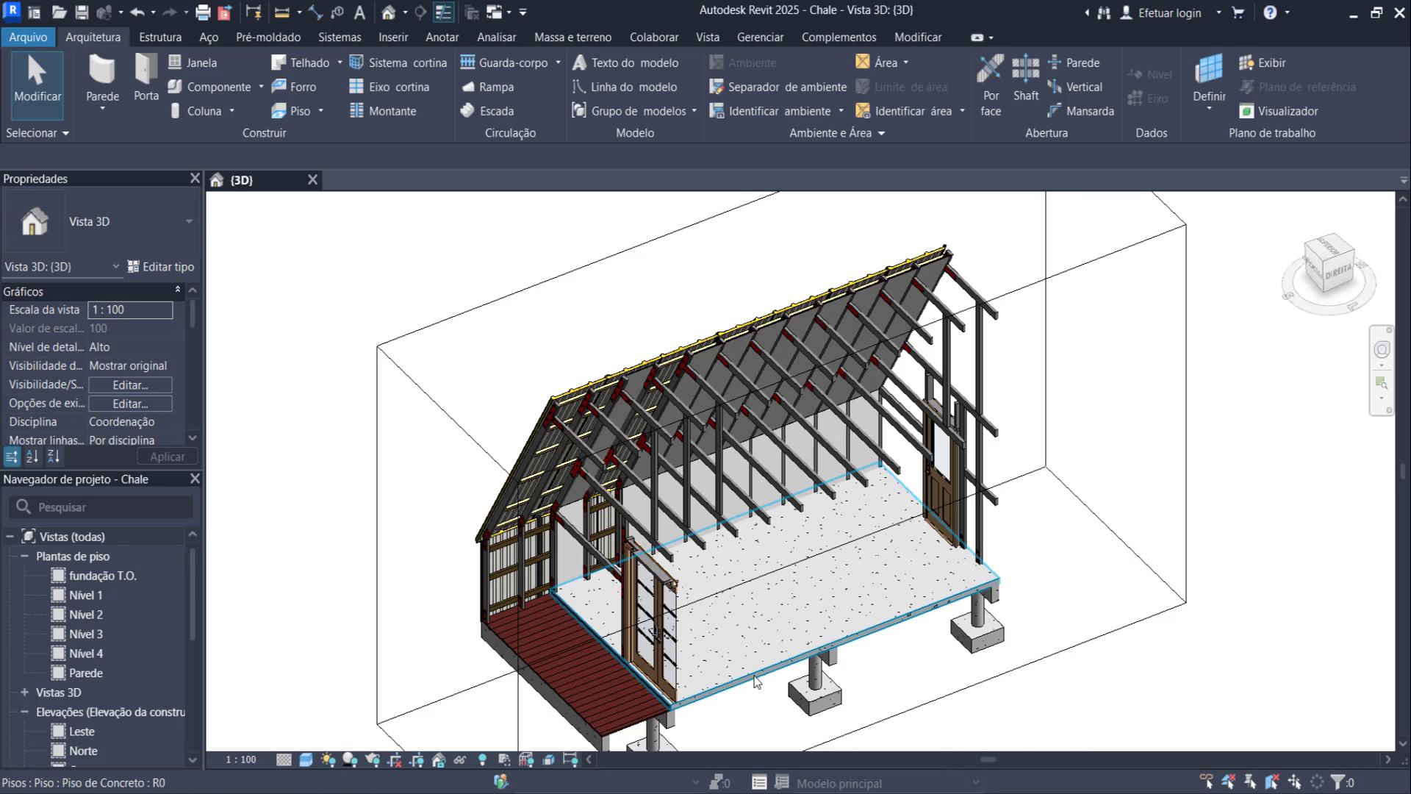
Step: Return to the WhatsApp Web viewer showing the steel-beamed, wood-panelled ceiling photo
{"action": "left_click", "coordinate": [948, 721]}
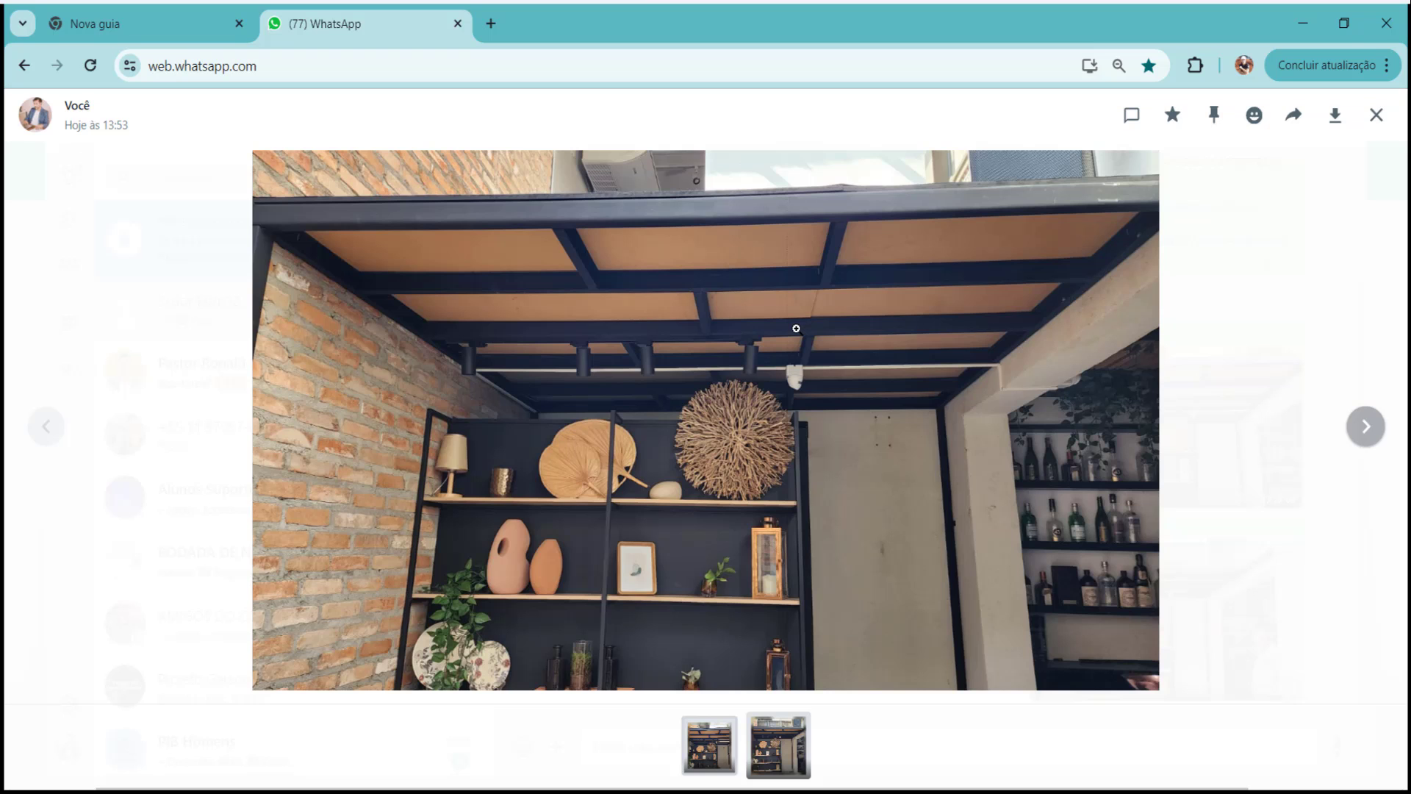
Step: Show the previous photo of the whole pergola, then switch to Robot Structural Analysis
{"action": "left_click", "coordinate": [705, 763]}
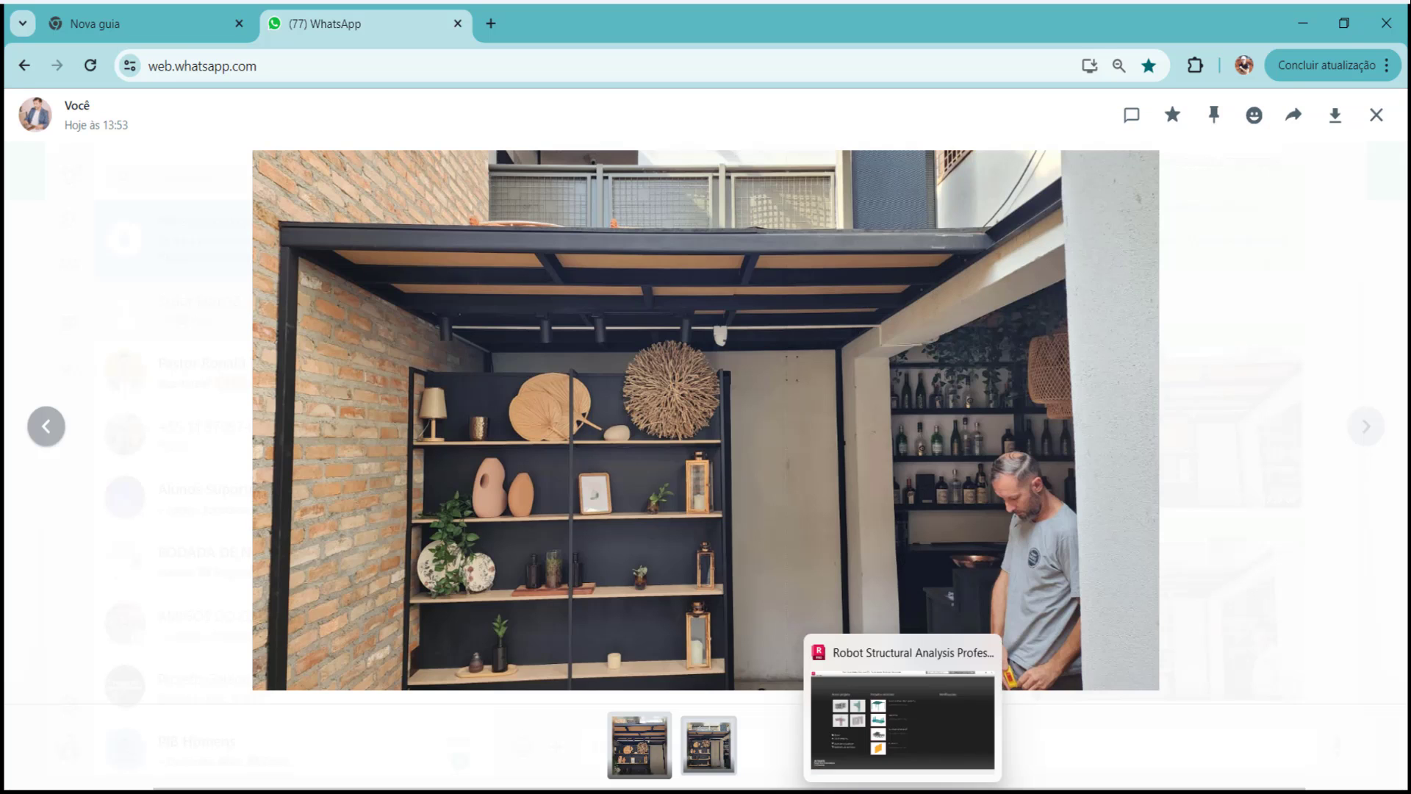
{"action": "left_click", "coordinate": [890, 747]}
Step: Open the recent Estrutura-Stato-Atual-dubbi project and dismiss the missing background-plan warning
{"action": "left_click", "coordinate": [518, 261]}
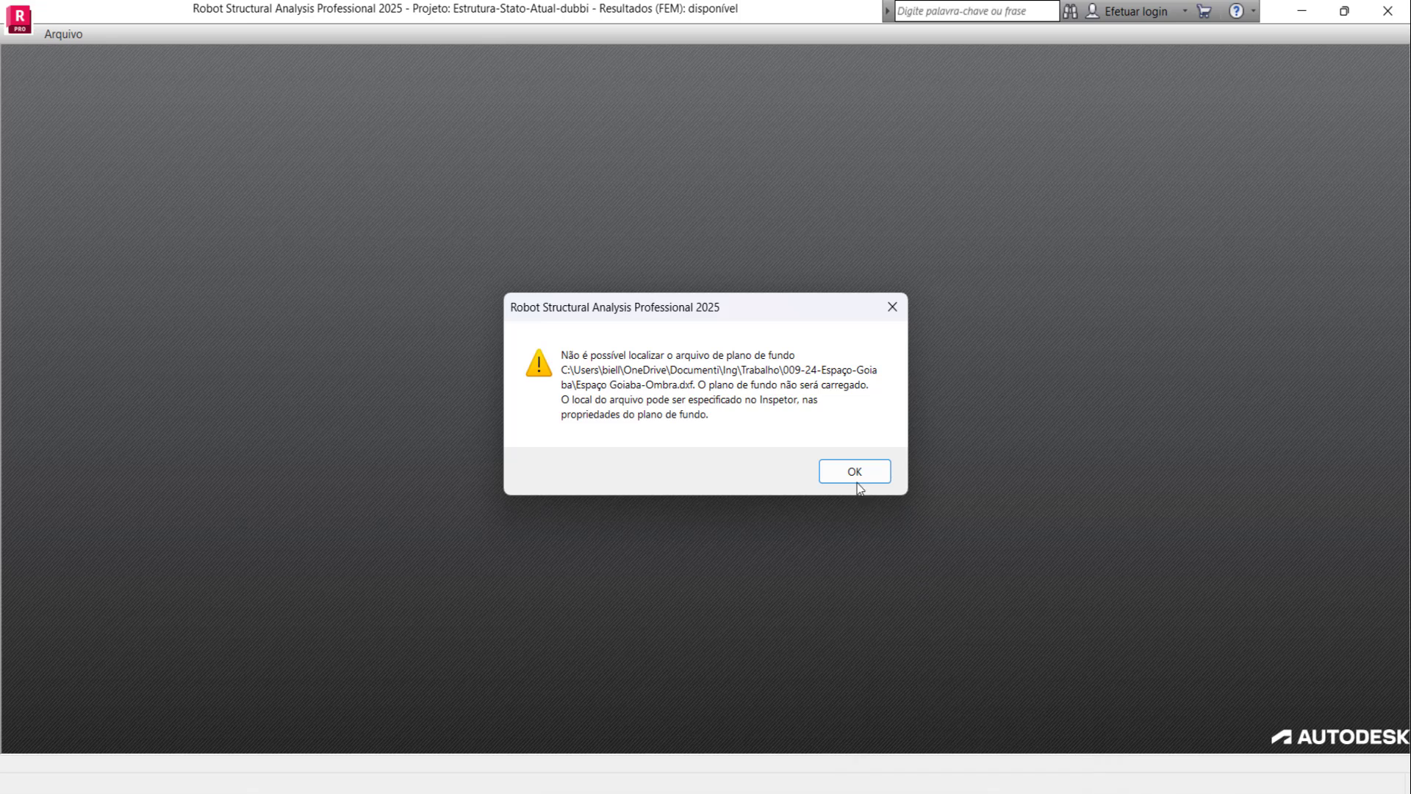
{"action": "left_click", "coordinate": [858, 471]}
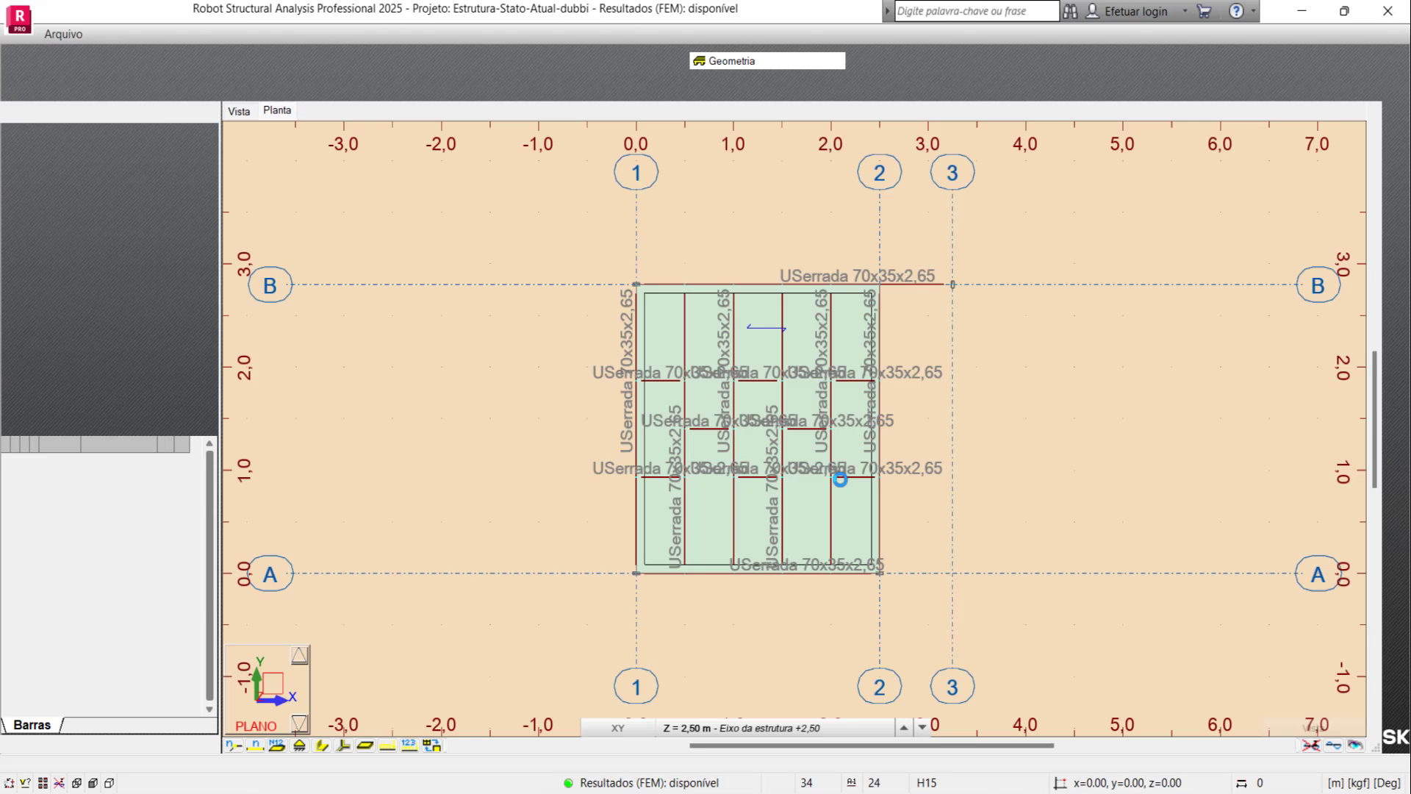
Step: Dismiss the remaining warning, orbit the pergola, and select beam 23 on the front edge
{"action": "left_click", "coordinate": [814, 450]}
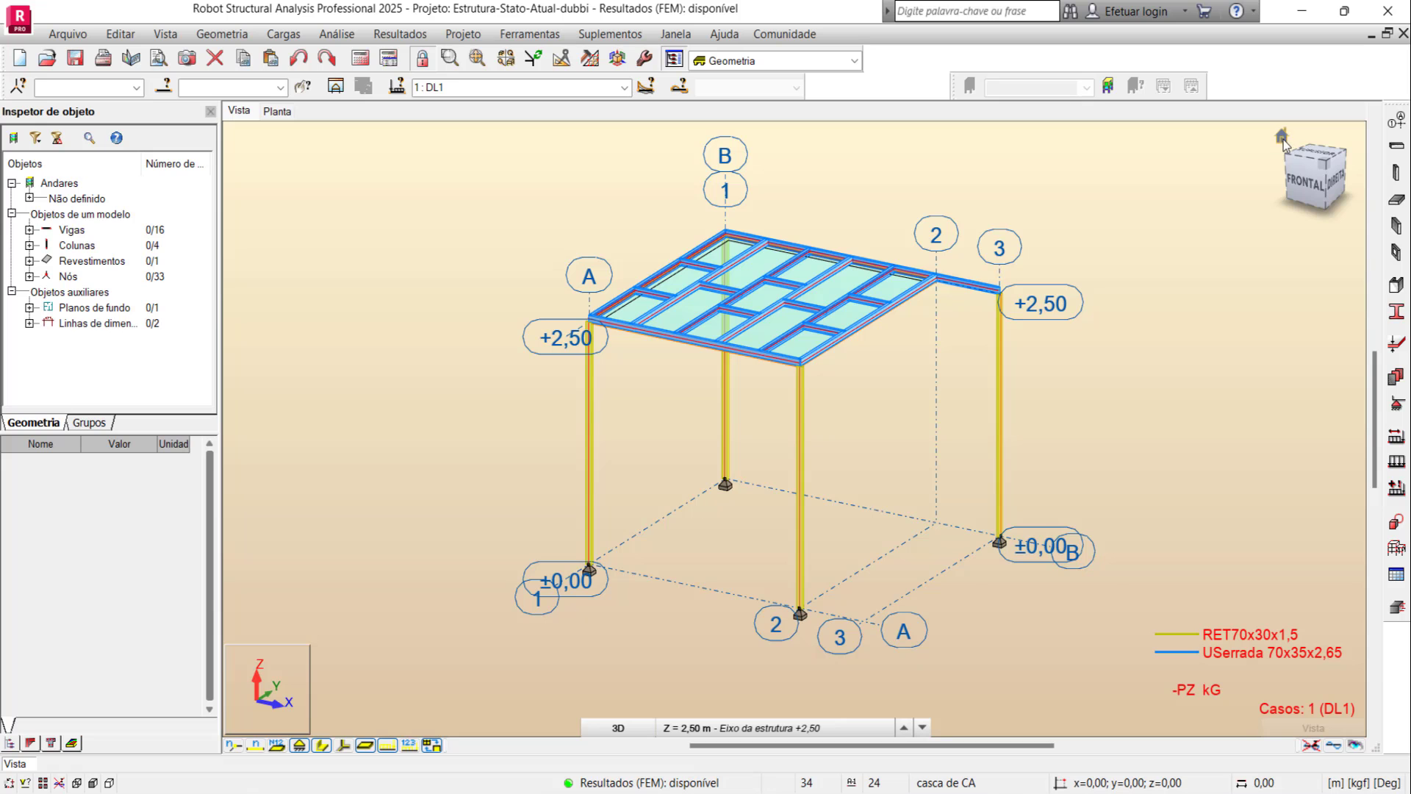
{"action": "scroll", "coordinate": [1093, 268], "scroll_direction": "up", "scroll_amount": 1}
{"action": "mouse_move", "coordinate": [1093, 268]}
{"action": "middle_mouse_down", "text": "shift"}
{"action": "mouse_move", "coordinate": [1031, 296]}
{"action": "mouse_move", "coordinate": [984, 279]}
{"action": "mouse_move", "coordinate": [1034, 277]}
{"action": "mouse_move", "coordinate": [946, 274]}
{"action": "mouse_move", "coordinate": [686, 365]}
{"action": "middle_mouse_up", "text": "shift"}
{"action": "scroll", "coordinate": [739, 349], "scroll_direction": "up", "scroll_amount": 3}
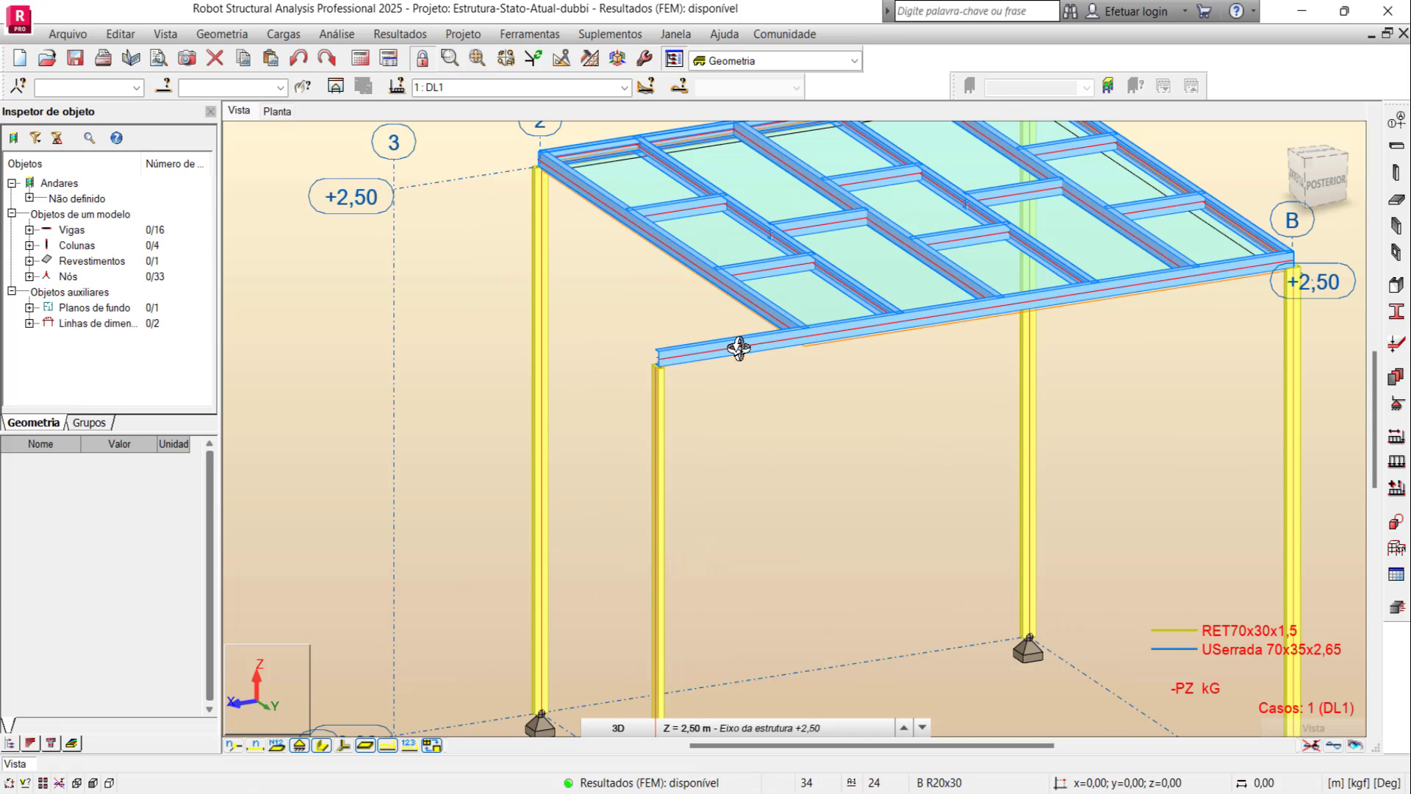
{"action": "scroll", "coordinate": [712, 404], "scroll_direction": "down", "scroll_amount": 1}
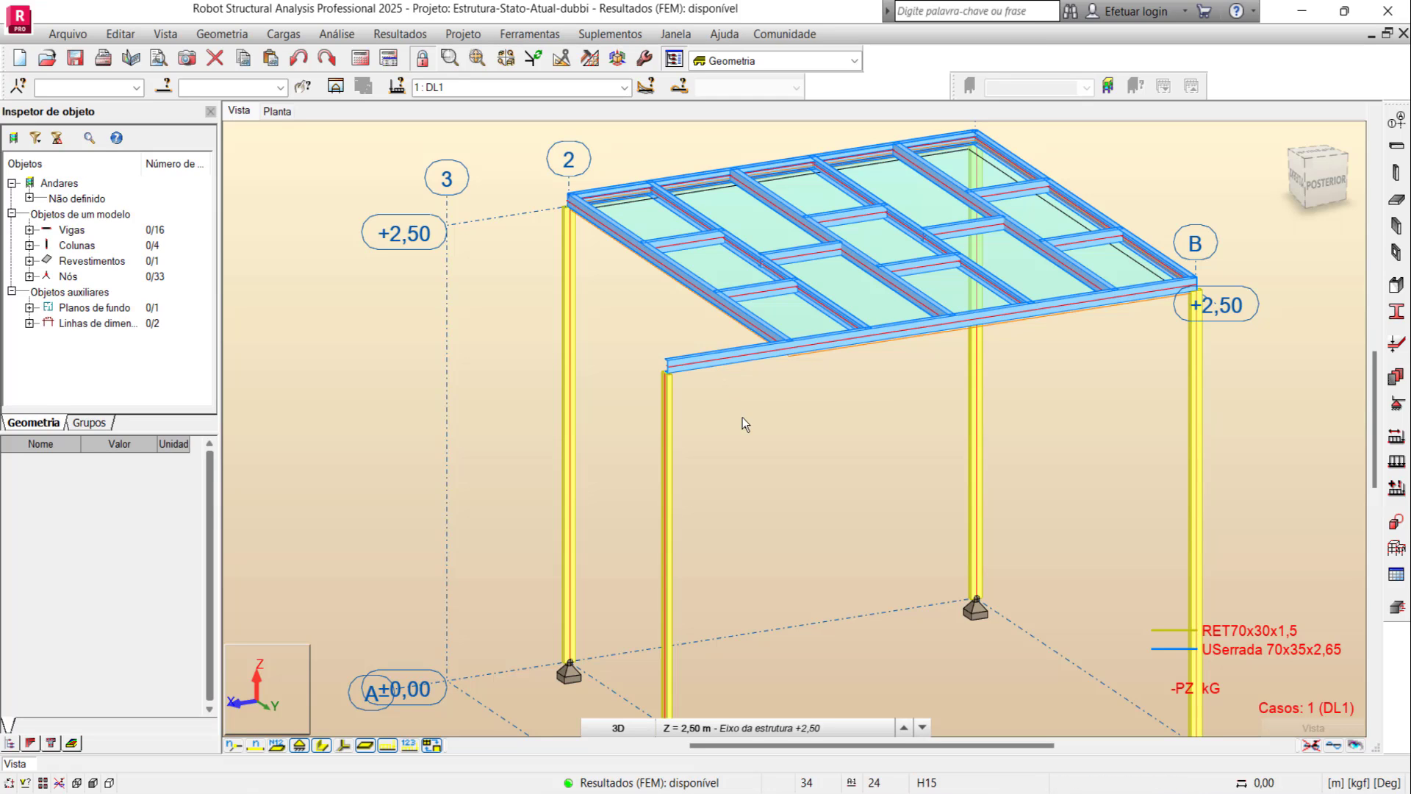
{"action": "left_click", "coordinate": [707, 387]}
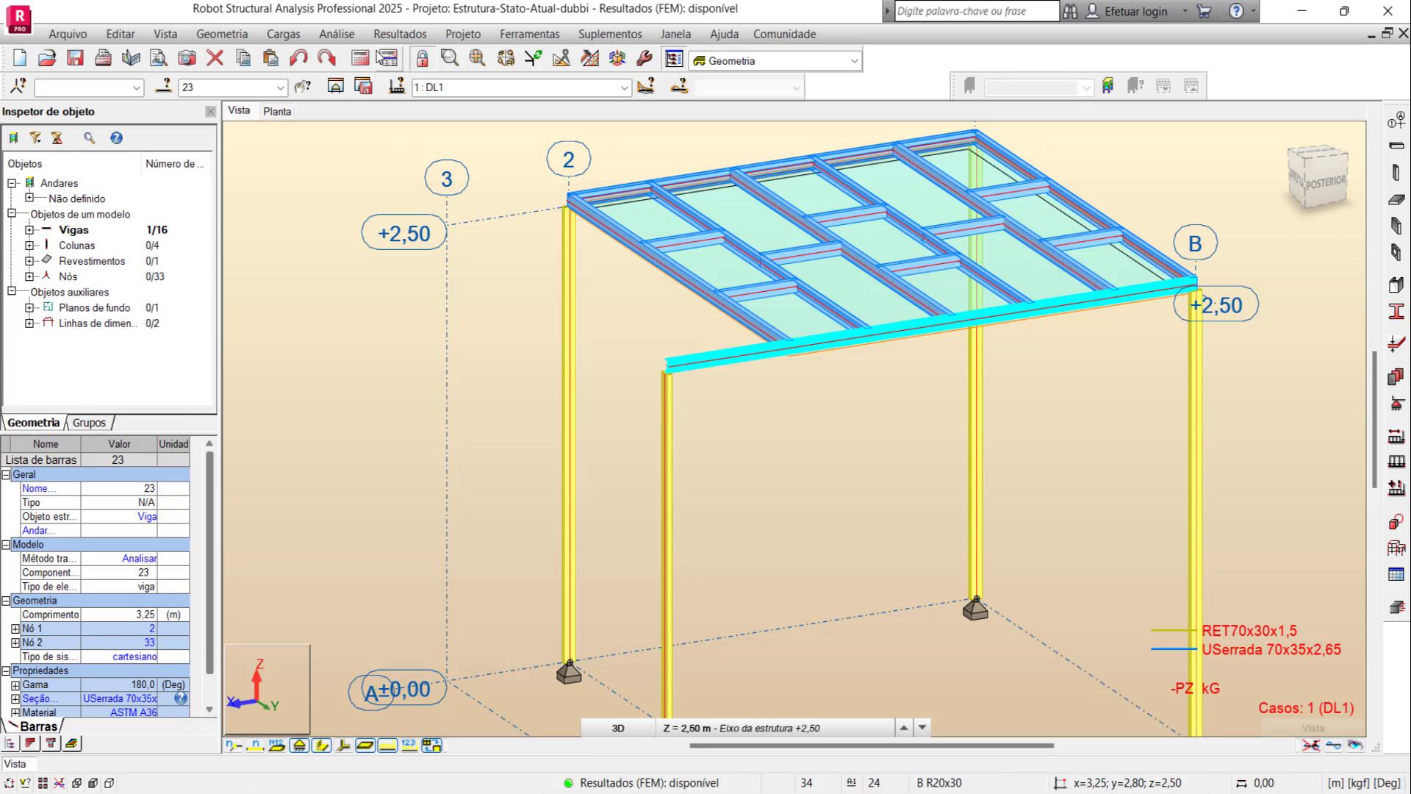
Step: Open beam 23 alone in a new front-view window and show its Propriedades do objeto
{"action": "left_click", "coordinate": [121, 34]}
{"action": "mouse_move", "coordinate": [188, 336]}
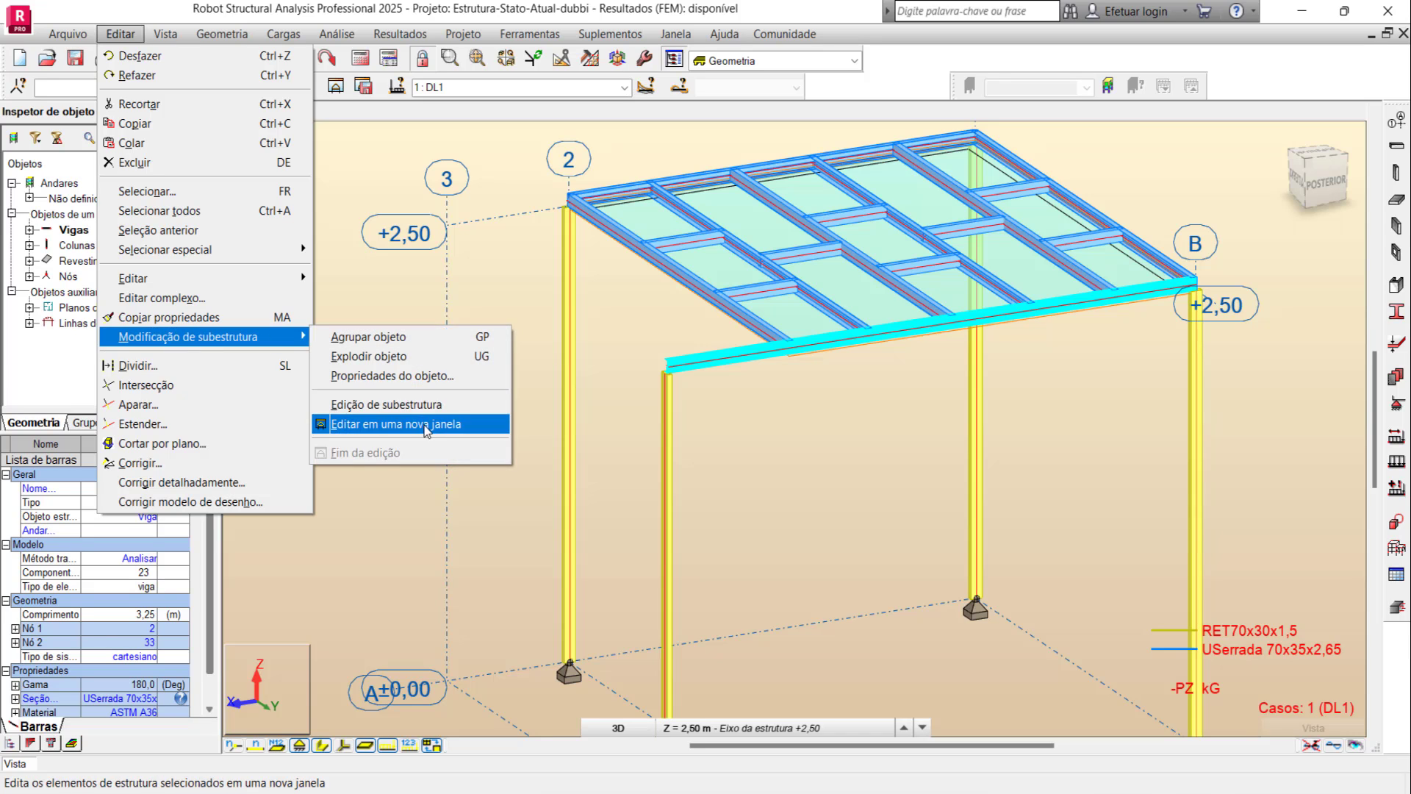
{"action": "left_click", "coordinate": [428, 427]}
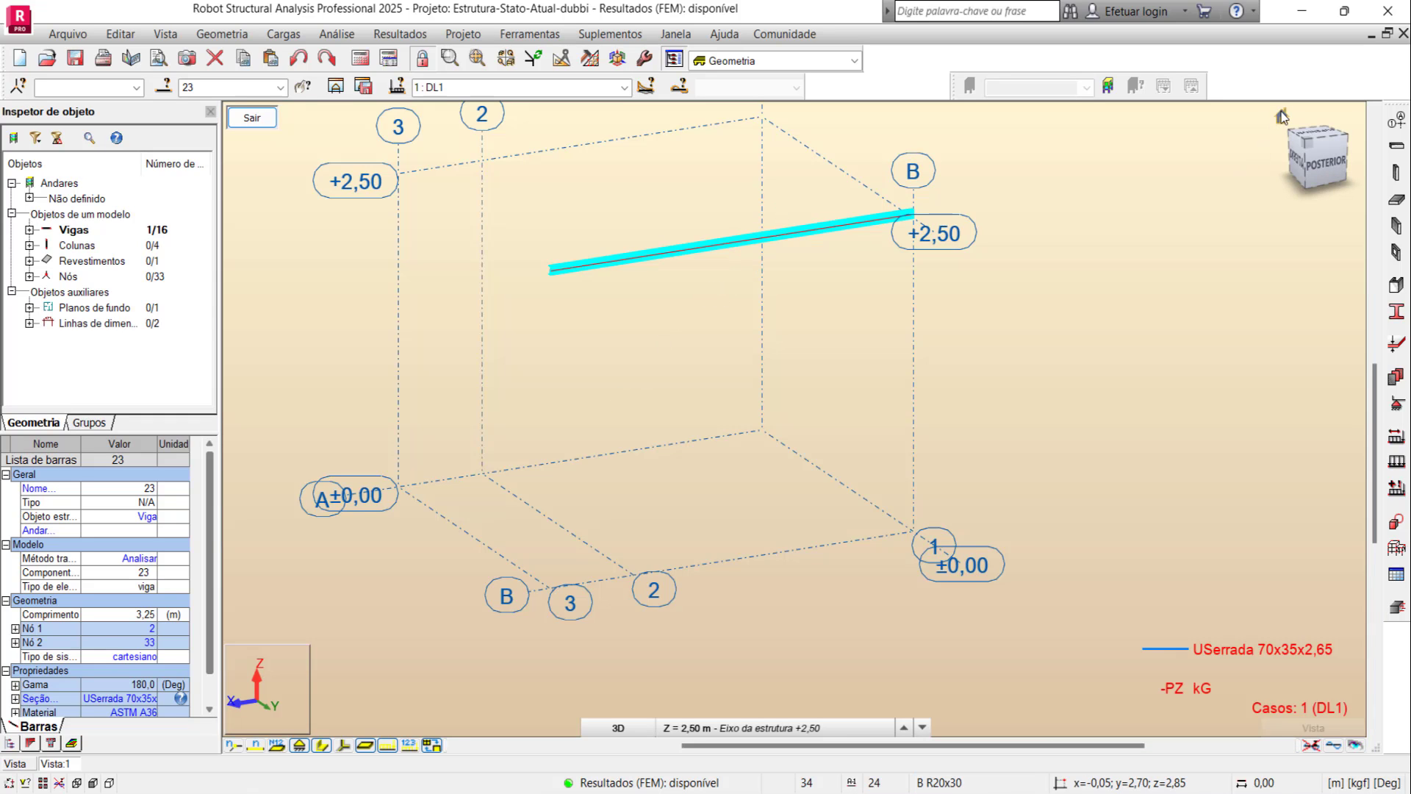
{"action": "left_click", "coordinate": [1281, 116]}
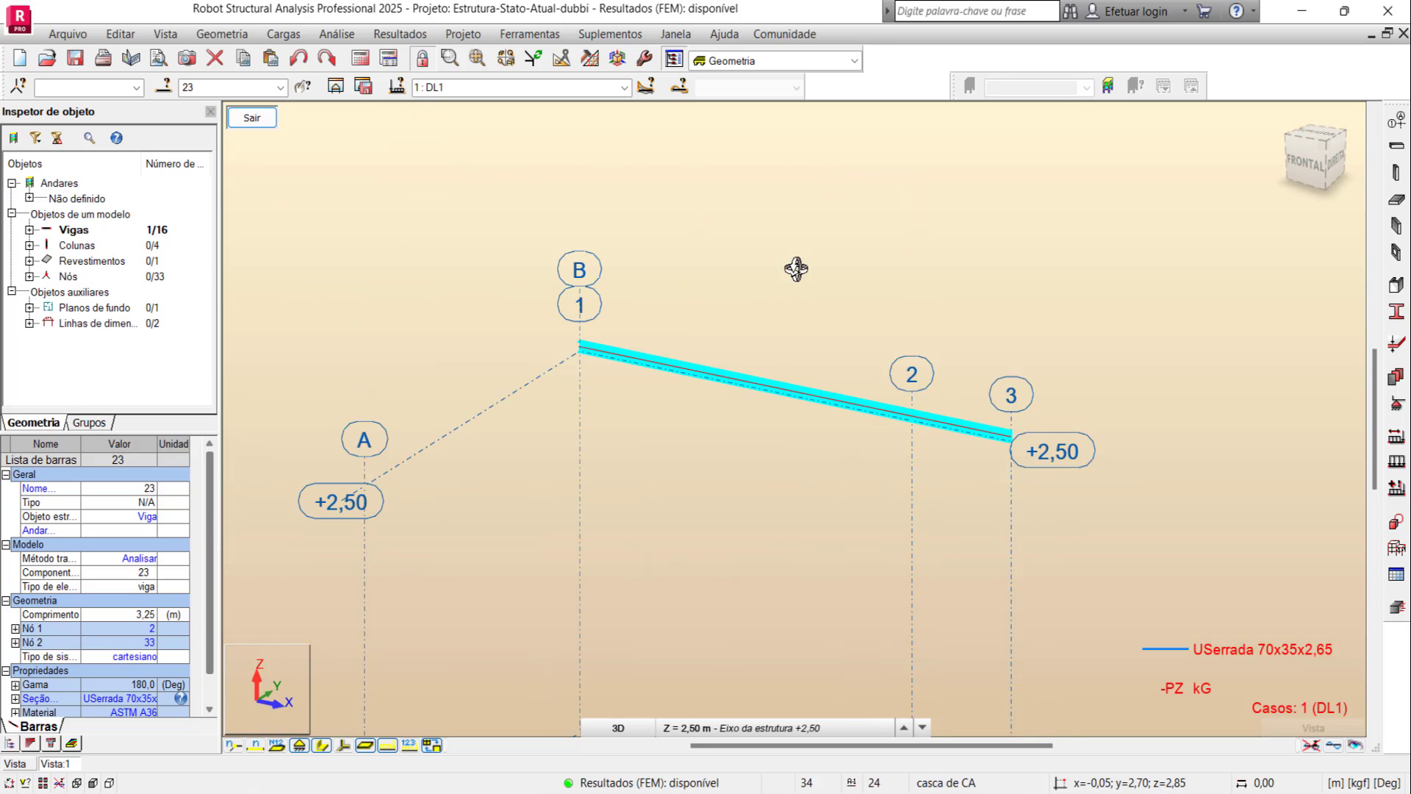
{"action": "left_click", "coordinate": [791, 413]}
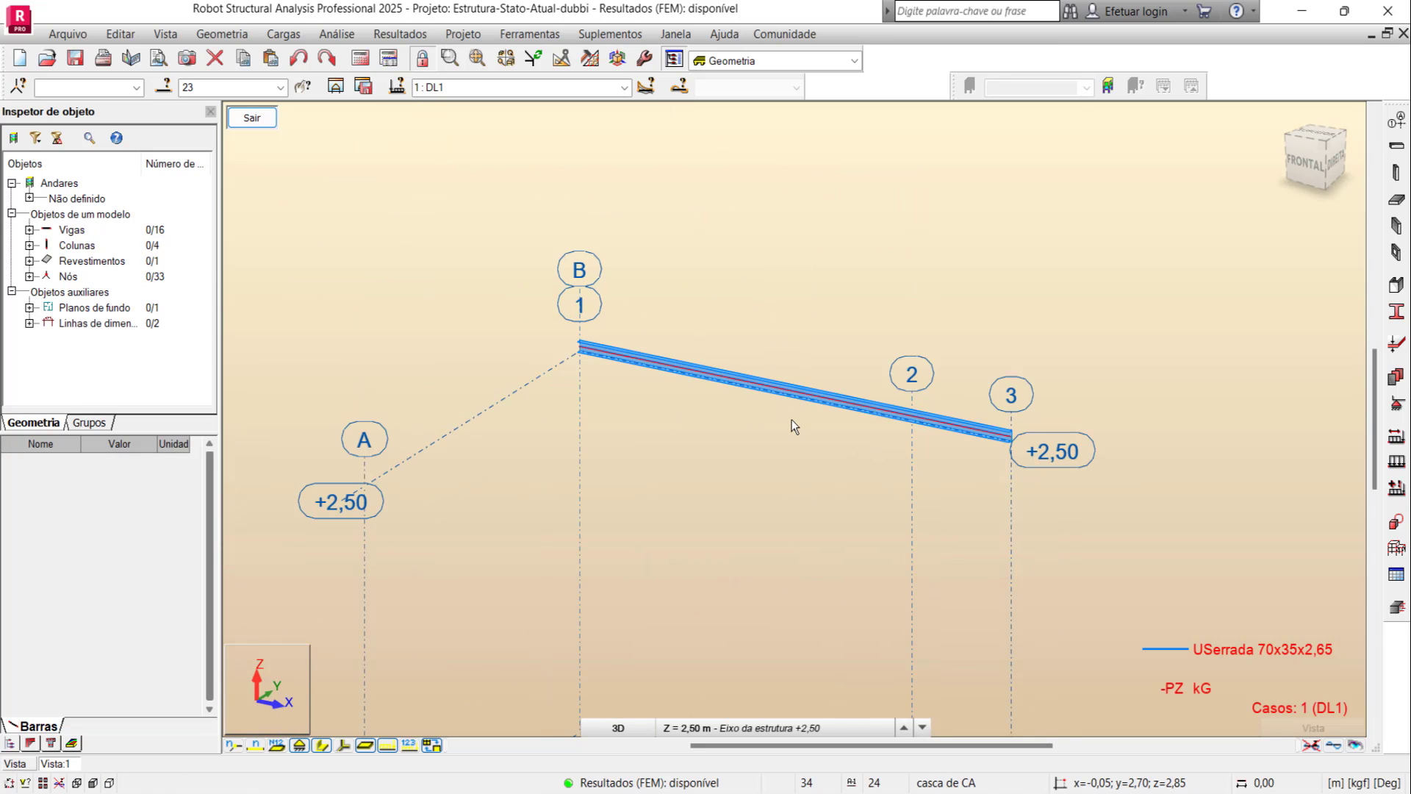
{"action": "scroll", "coordinate": [792, 422], "scroll_direction": "up", "scroll_amount": 1}
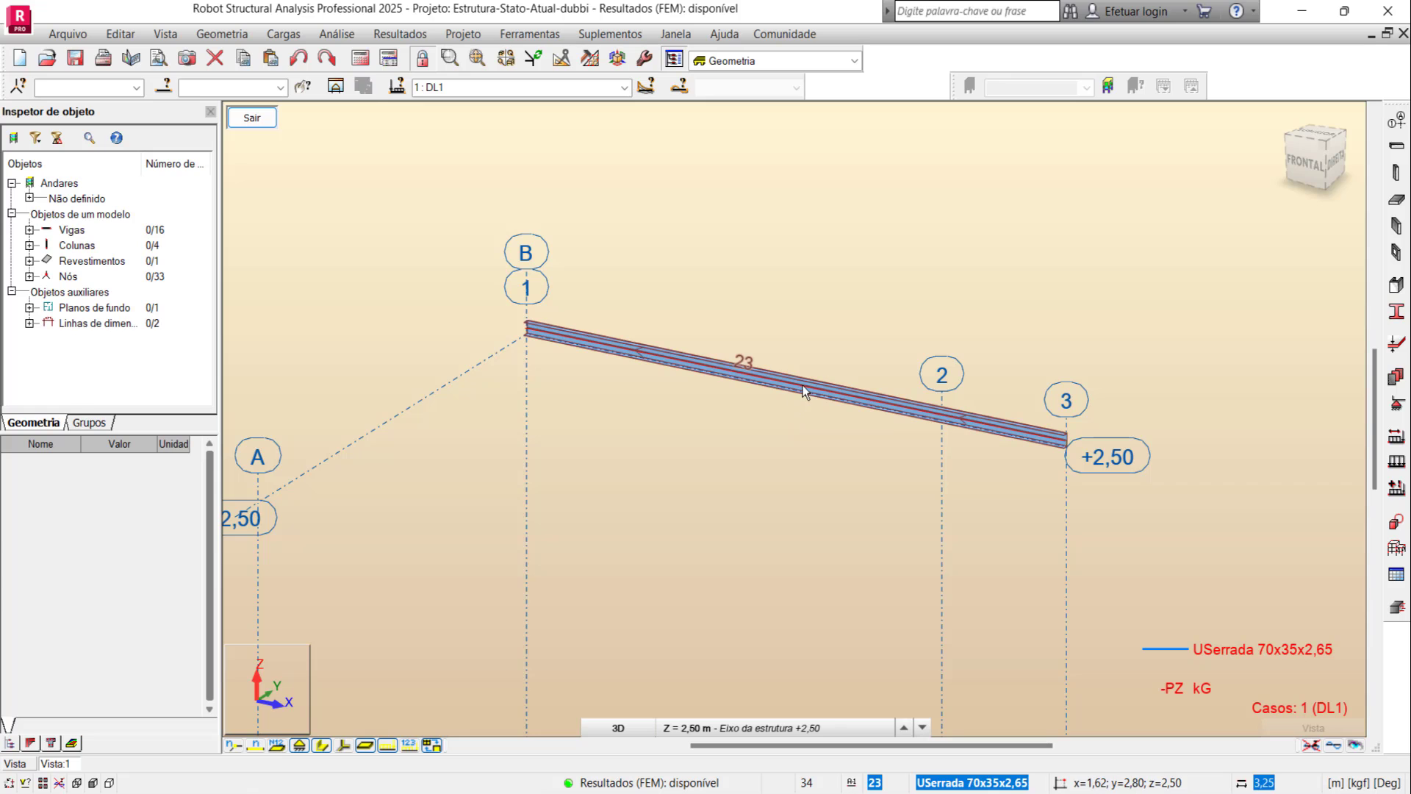
{"action": "right_click", "coordinate": [803, 385]}
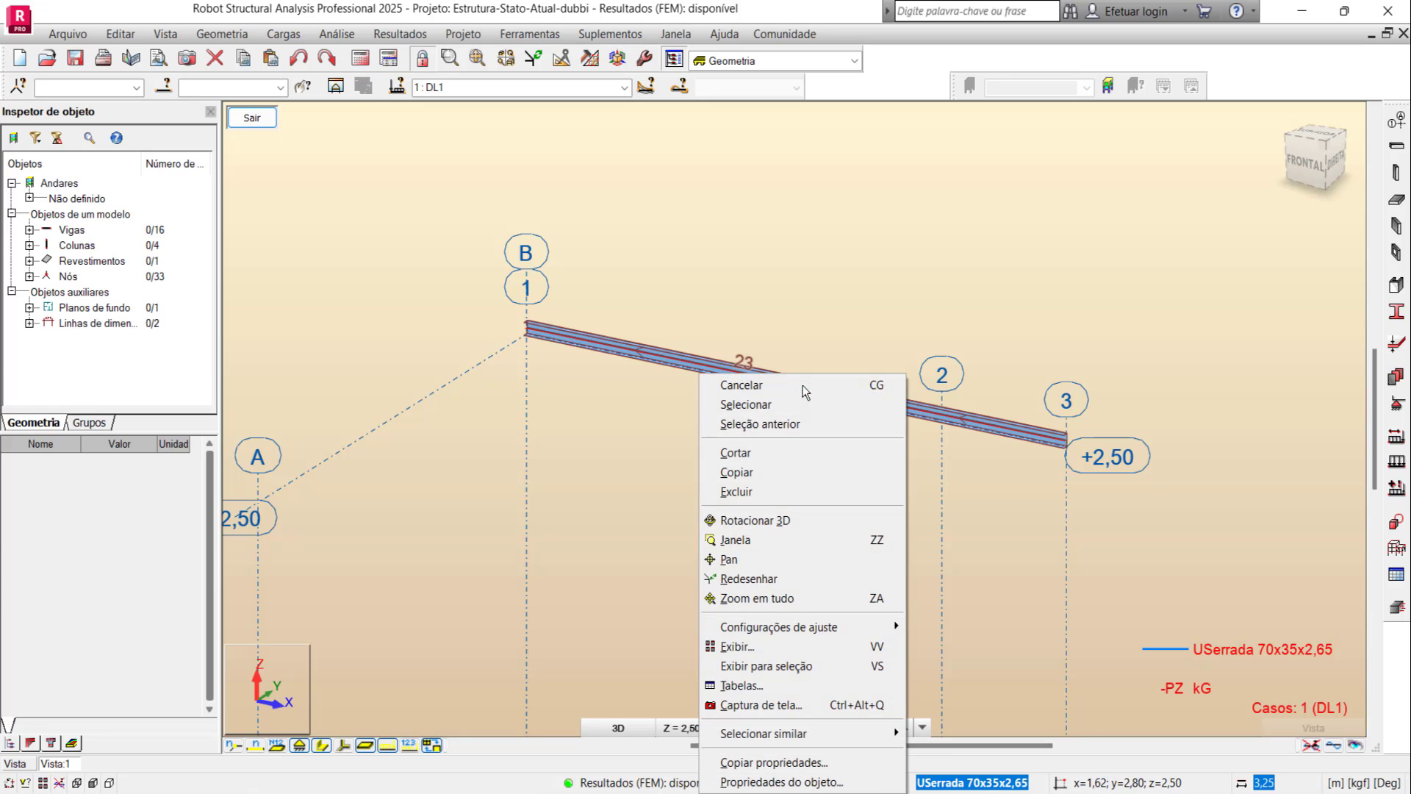
{"action": "left_click", "coordinate": [779, 782]}
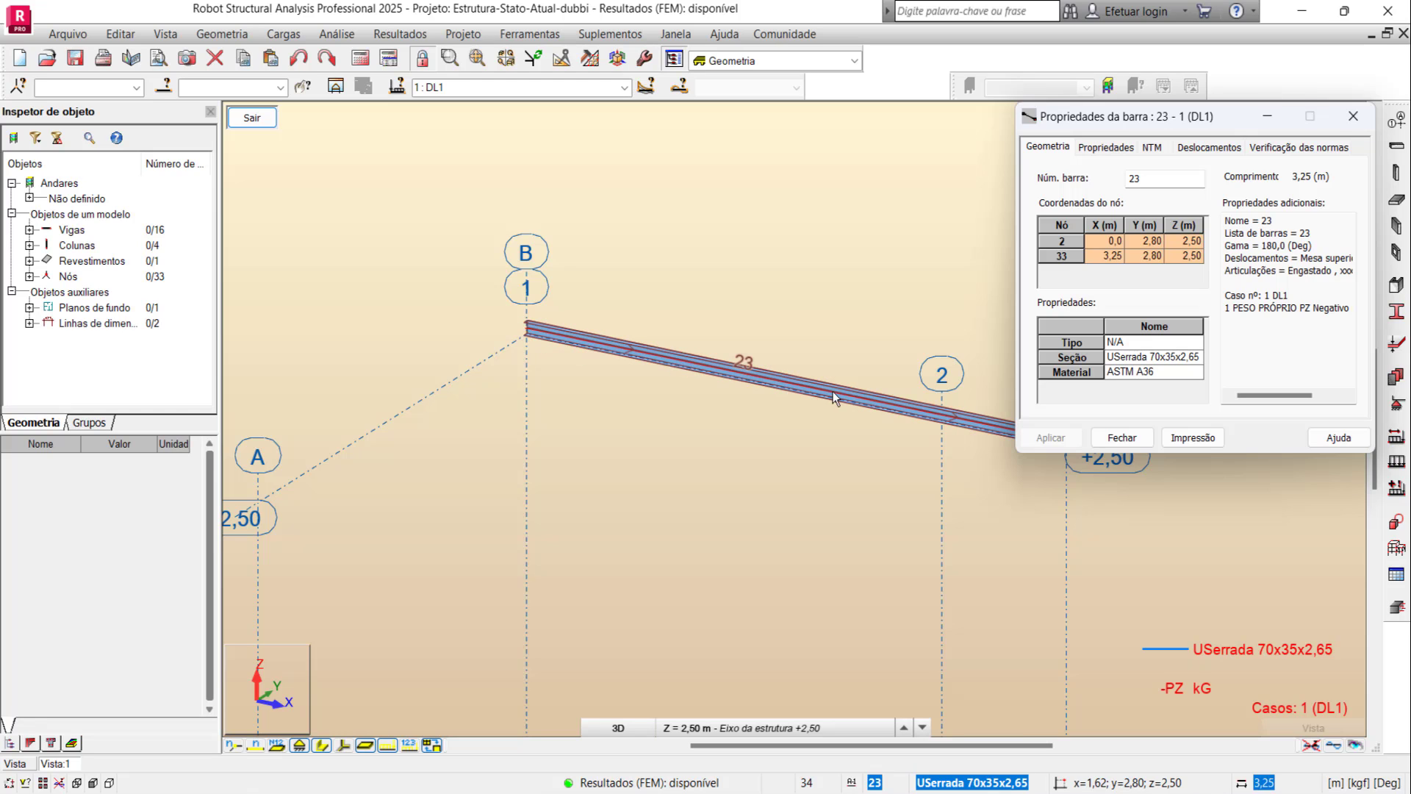
Step: Select bar 23 and show its displacements: 0.2 cm UX and -0.1 cm UY at x=0
{"action": "left_click", "coordinate": [731, 388]}
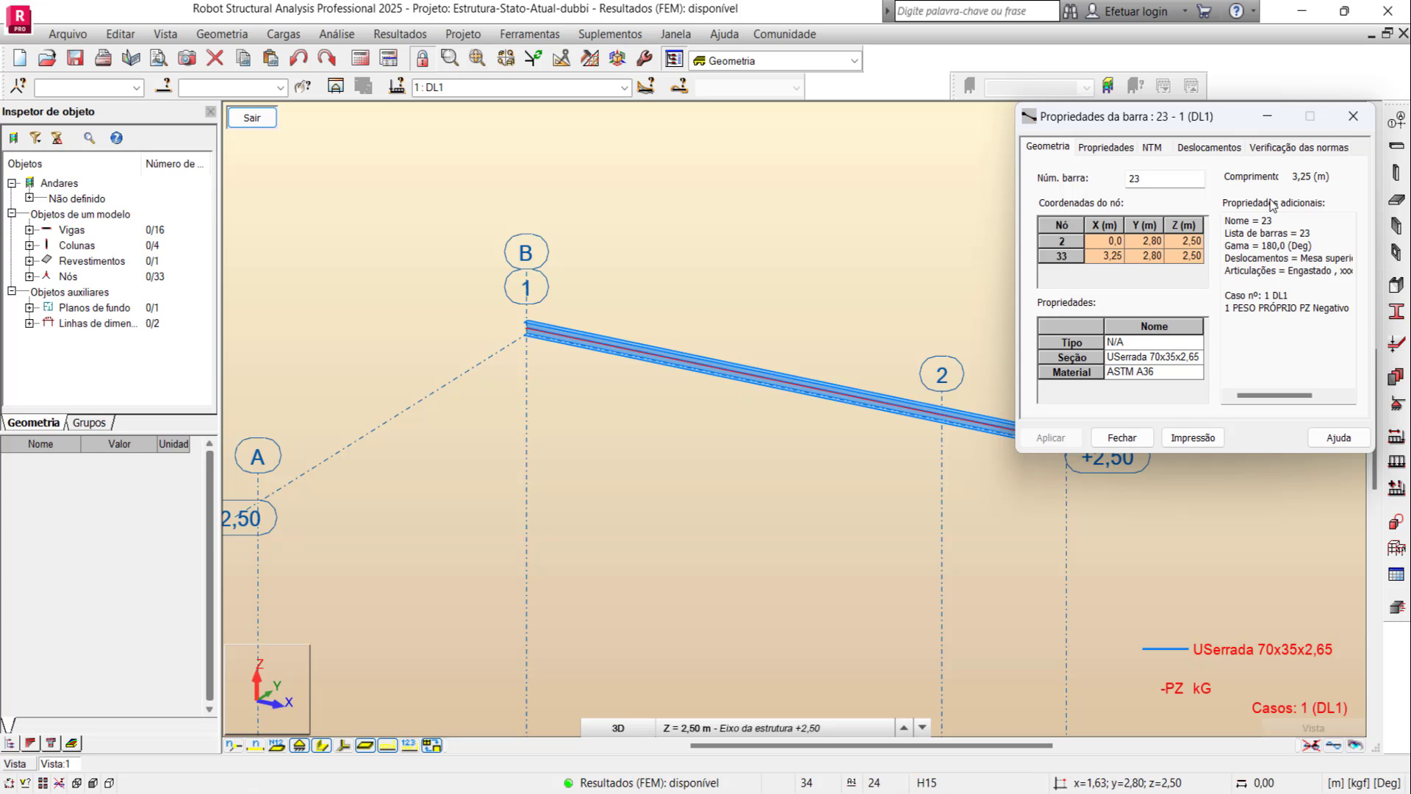
{"action": "left_click", "coordinate": [1194, 153]}
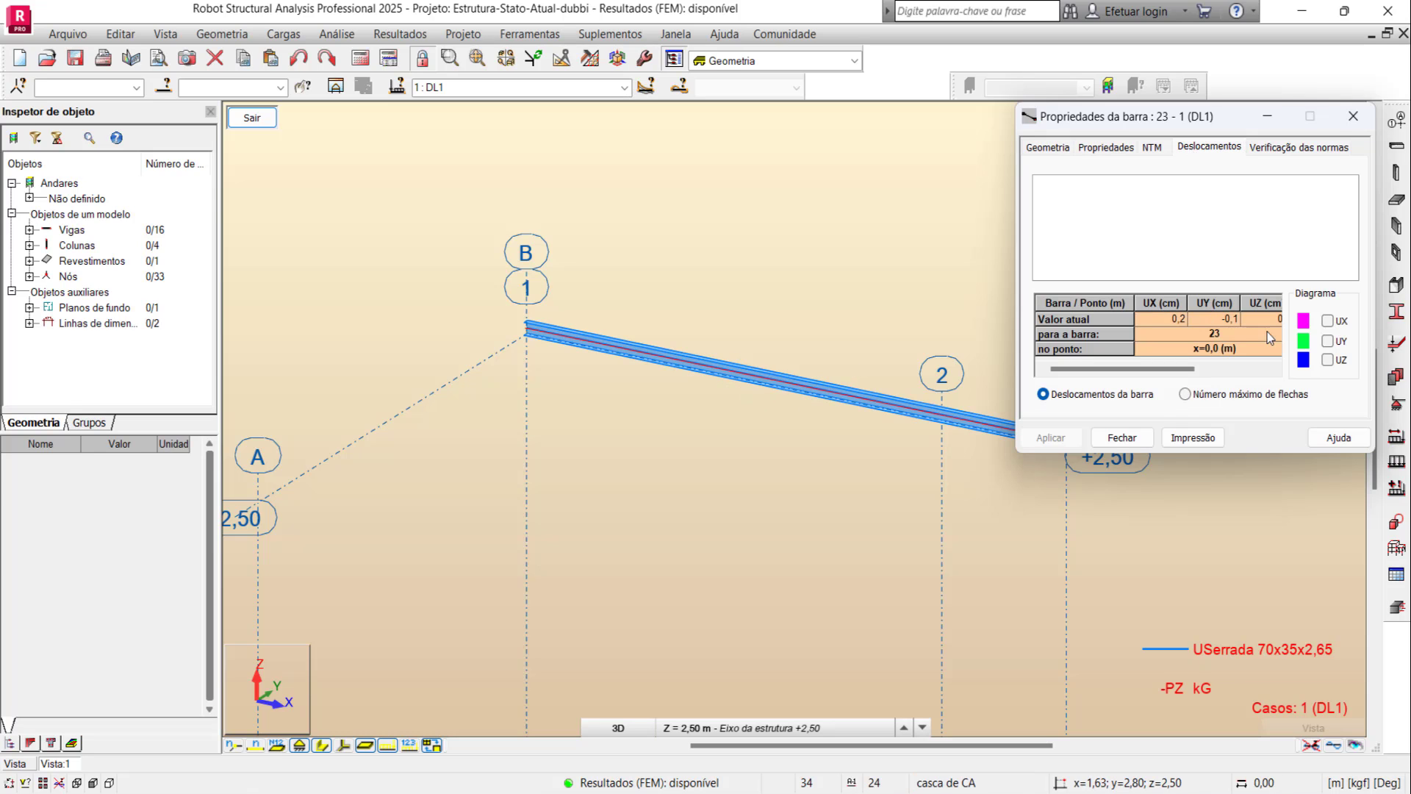
Step: Show beam 23's maximum UZ deflection for 5 : COMB1 (4.8 cm), then bring up the Start menu
{"action": "left_click", "coordinate": [1327, 360]}
{"action": "left_click", "coordinate": [1185, 394]}
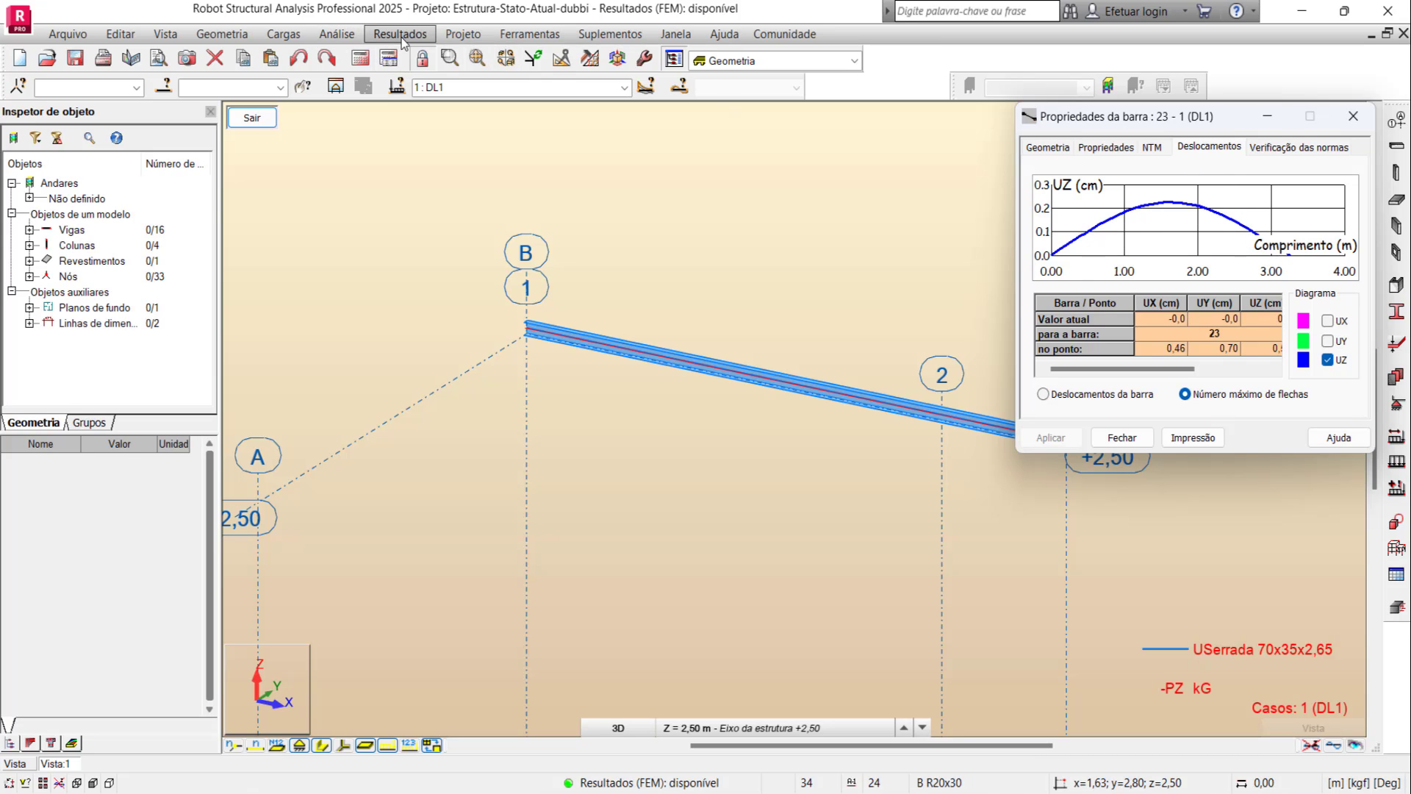
{"action": "left_click", "coordinate": [624, 89]}
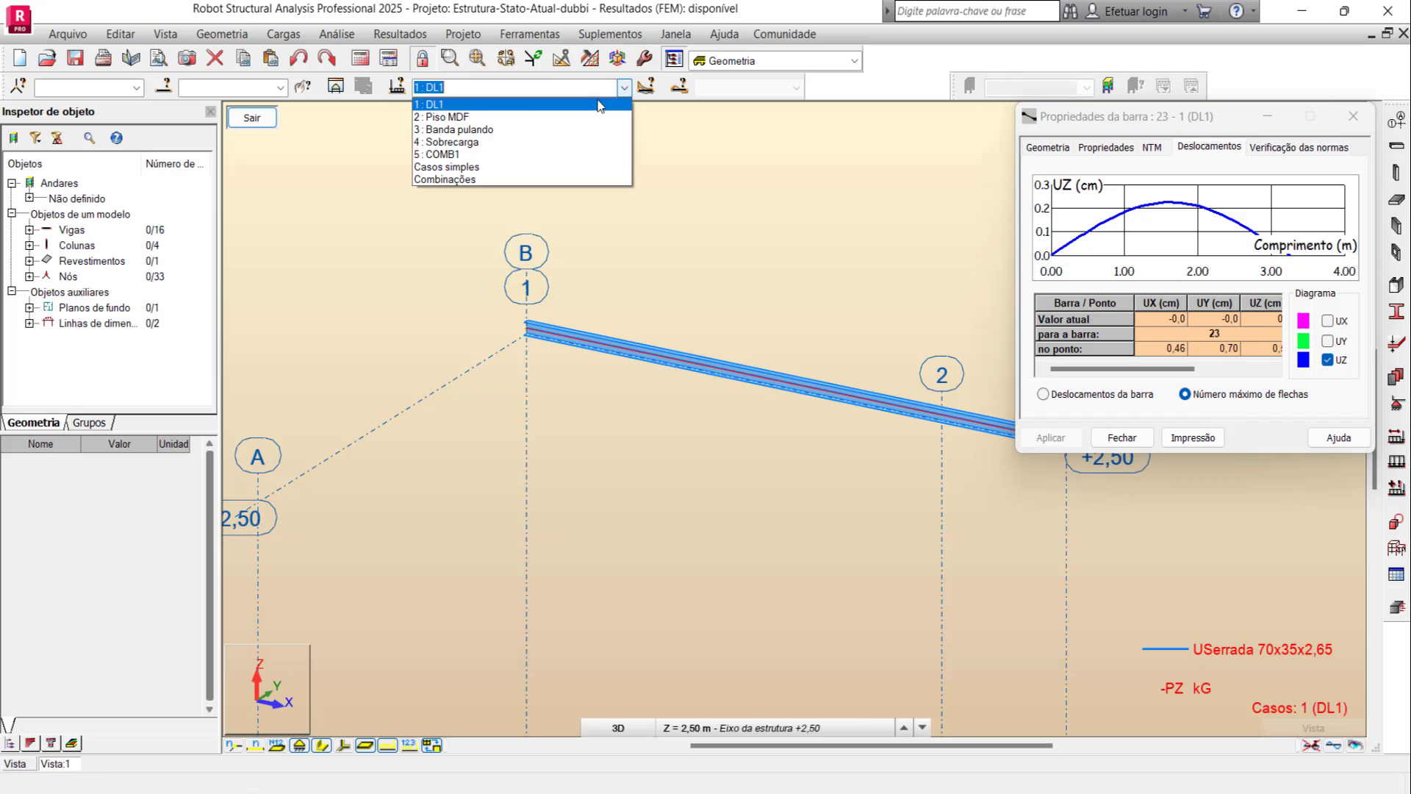
{"action": "left_click", "coordinate": [485, 155]}
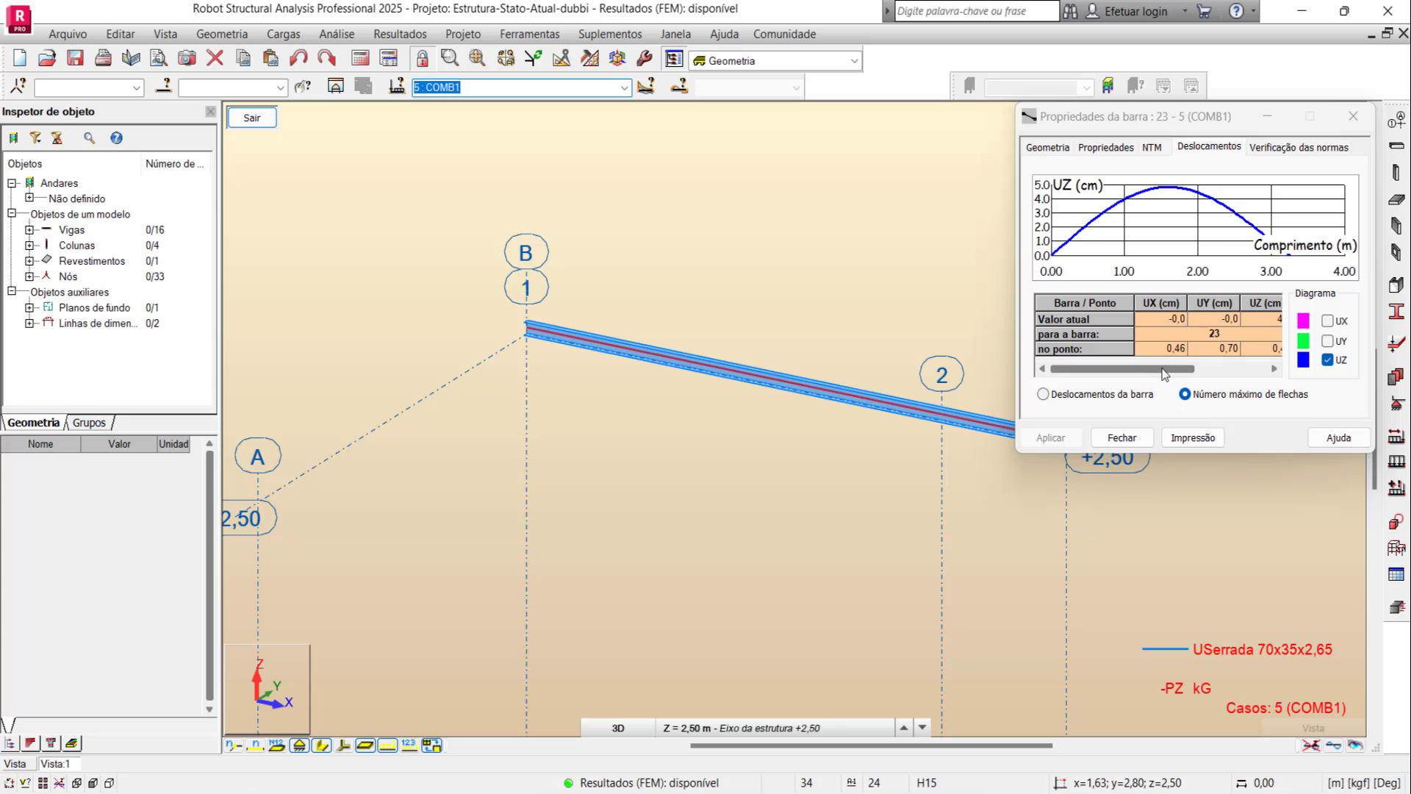
{"action": "left_click", "coordinate": [1237, 369]}
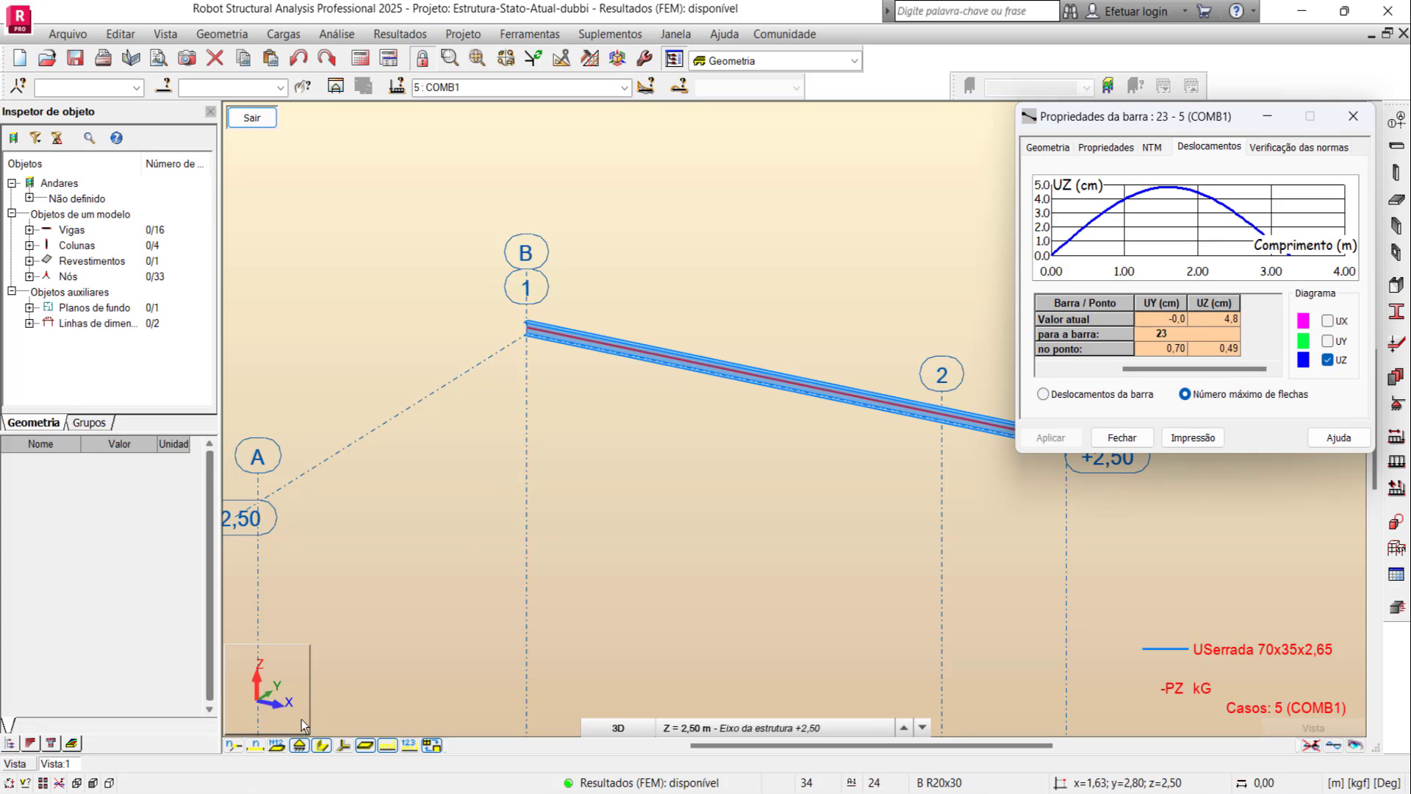
{"action": "key", "text": "super"}
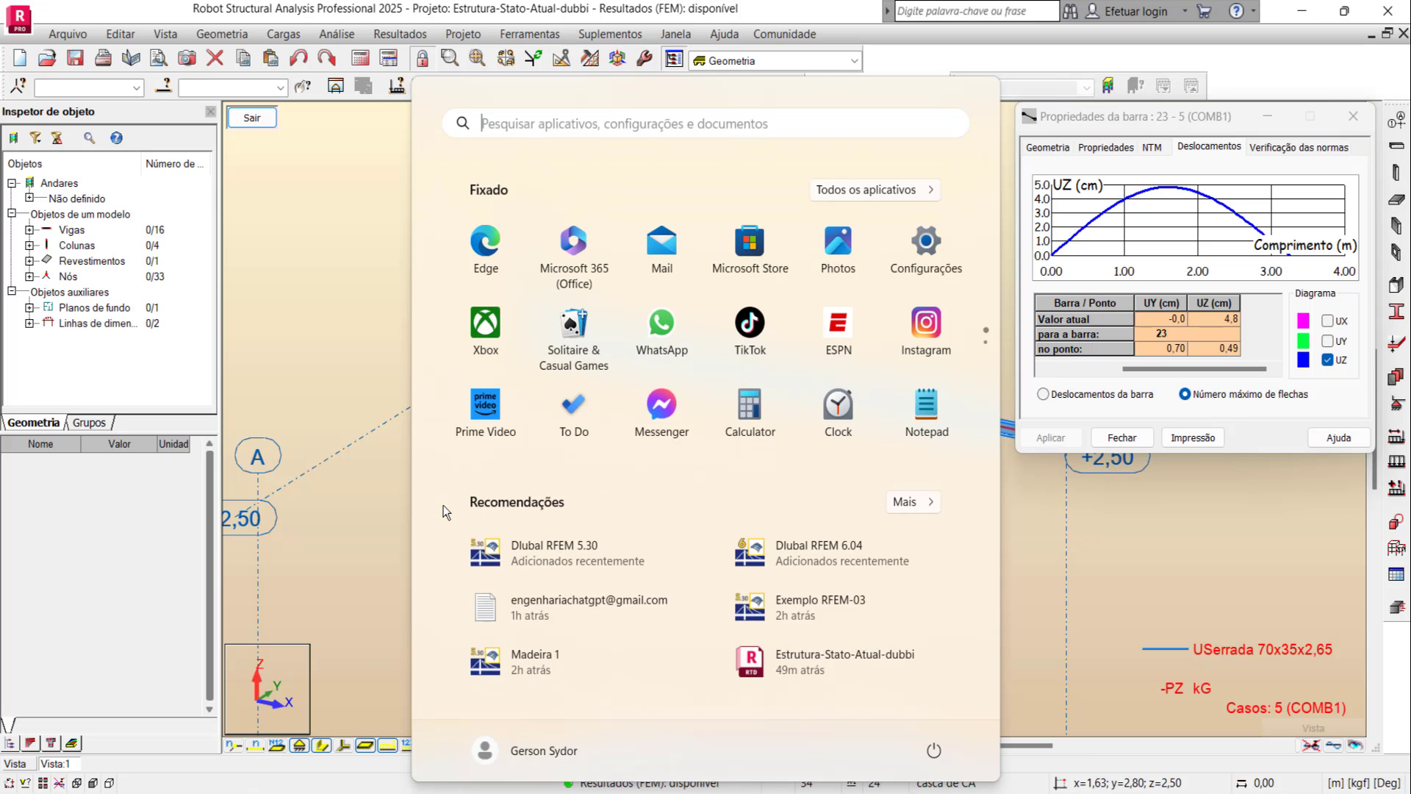
Step: Compute 325 ÷ 180 ≈ 1.806 in Calculator, then minimize it to return to Robot
{"action": "left_click", "coordinate": [753, 417]}
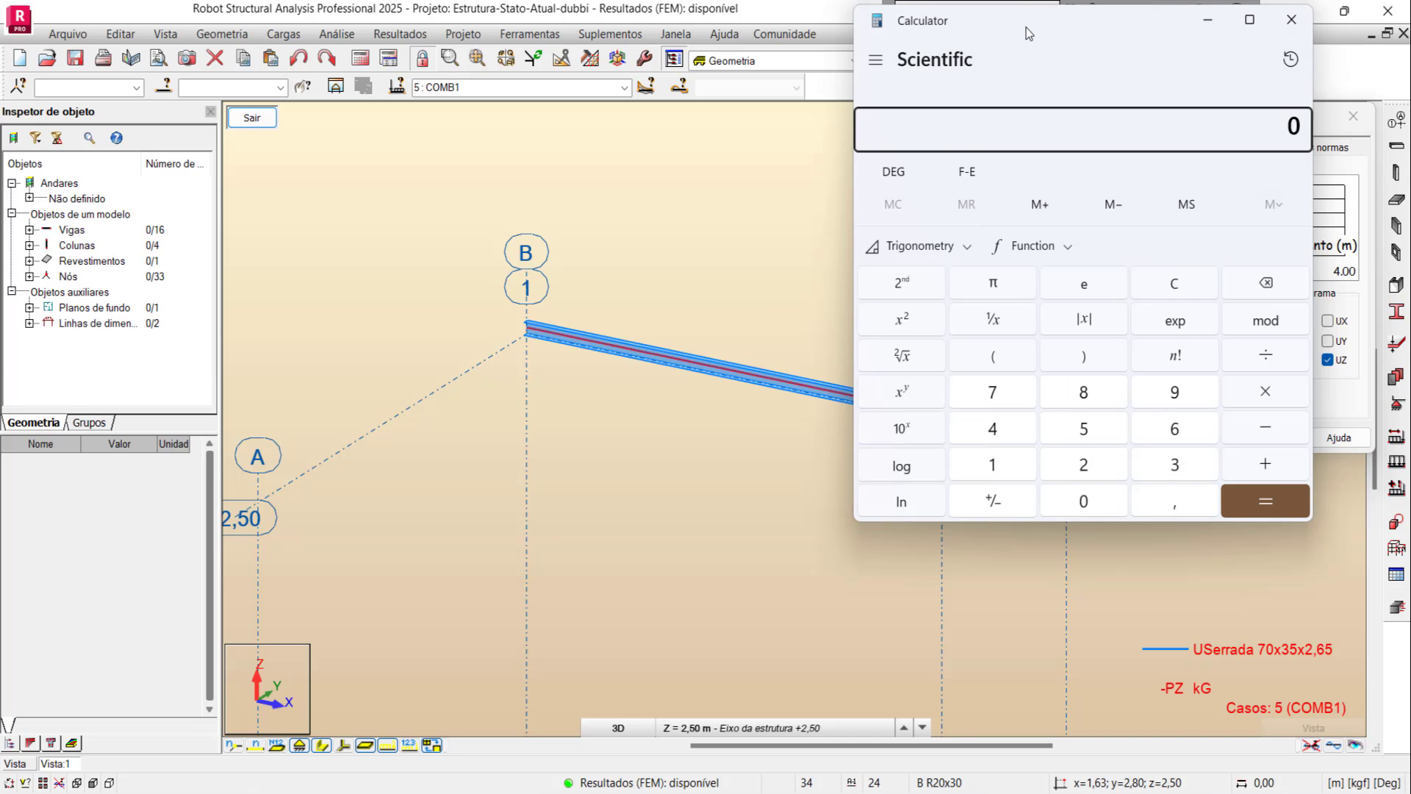
{"action": "mouse_move", "coordinate": [1026, 28]}
{"action": "left_mouse_down"}
{"action": "mouse_move", "coordinate": [670, 63]}
{"action": "mouse_move", "coordinate": [388, 65]}
{"action": "left_mouse_up"}
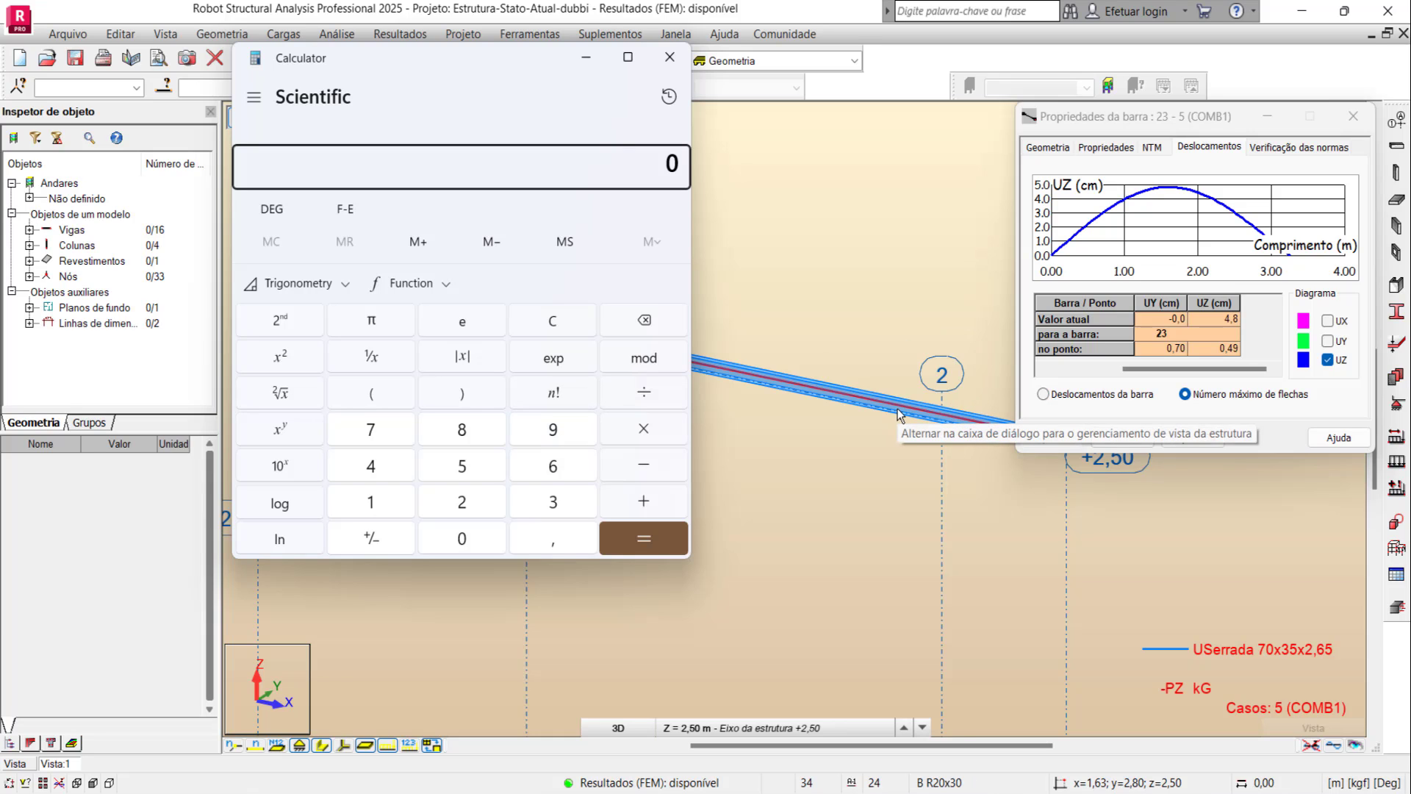
{"action": "left_click", "coordinate": [557, 506]}
{"action": "left_click", "coordinate": [481, 507]}
{"action": "left_click", "coordinate": [468, 470]}
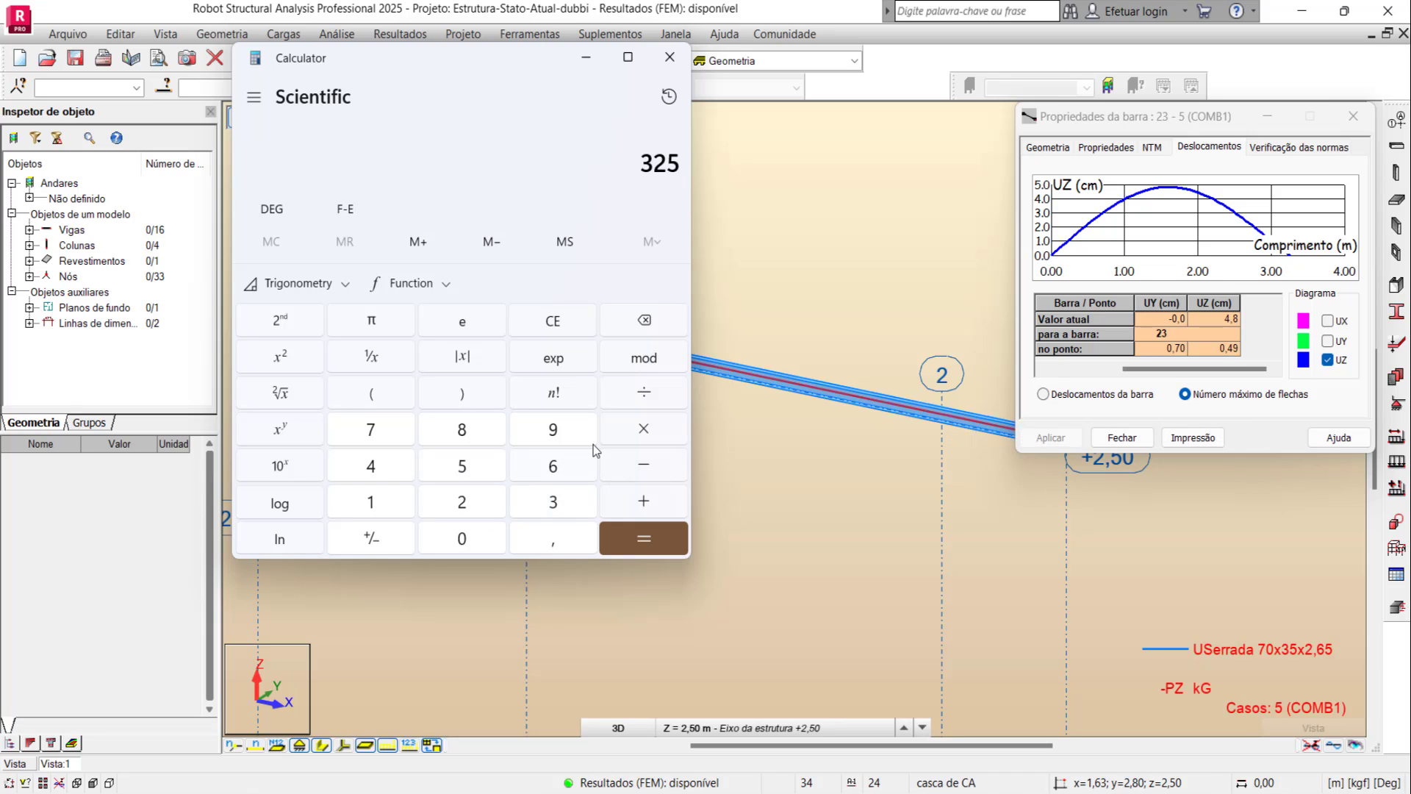
{"action": "left_click", "coordinate": [644, 401]}
{"action": "left_click", "coordinate": [372, 502]}
{"action": "left_click", "coordinate": [475, 441]}
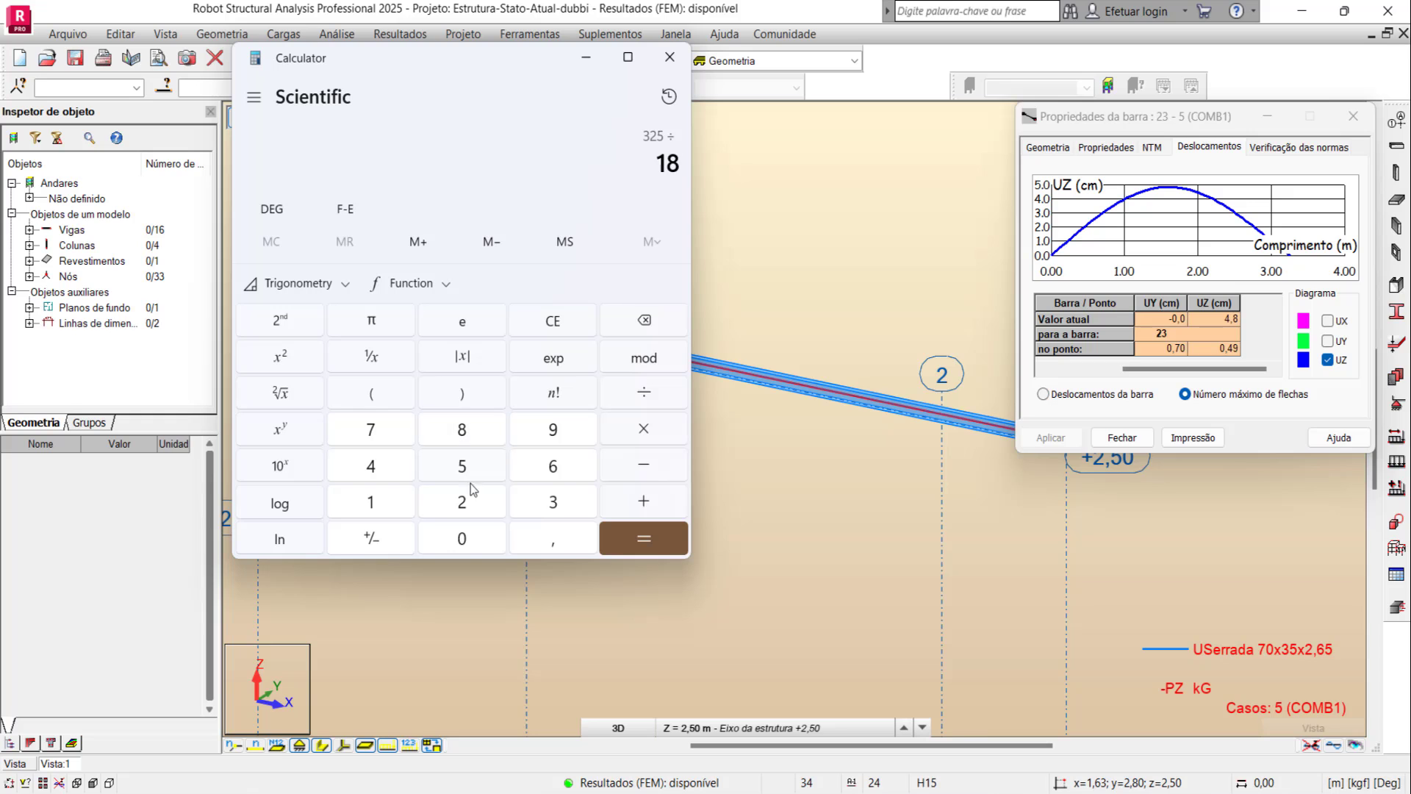
{"action": "left_click", "coordinate": [462, 540]}
{"action": "left_click", "coordinate": [644, 538]}
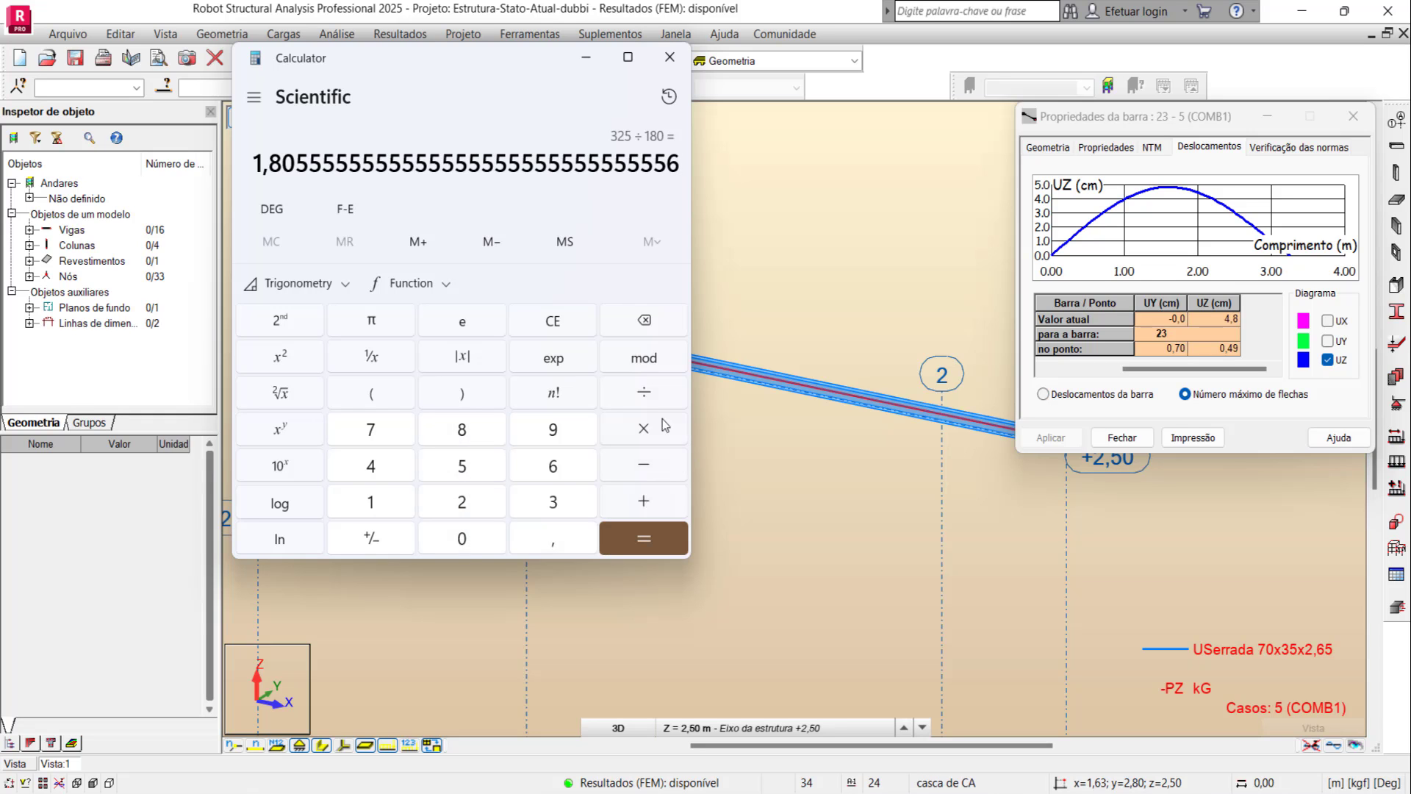
{"action": "left_click", "coordinate": [585, 54]}
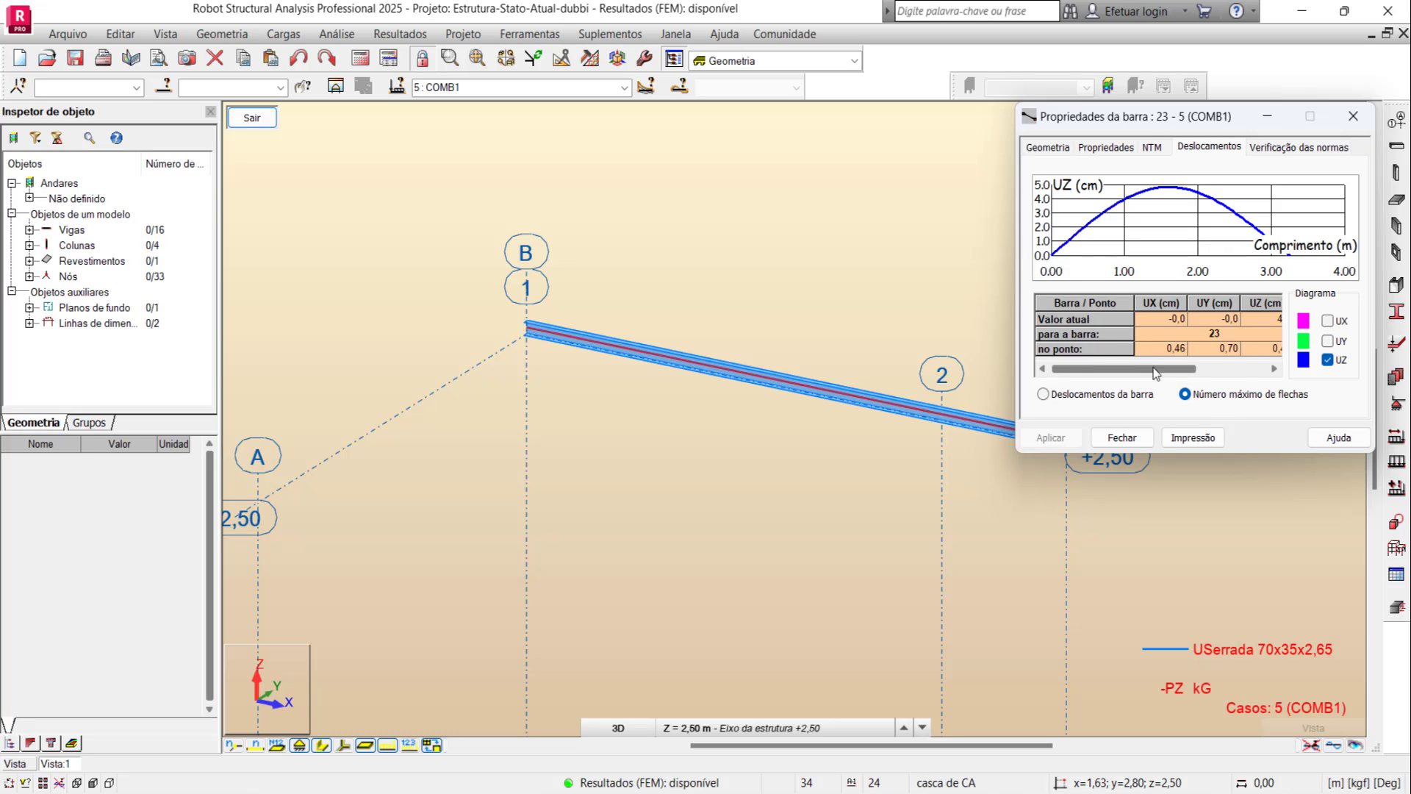
Step: Scroll the displacement table and open Diagramas para barras from the Resultados menu
{"action": "left_click_drag", "start_coordinate": [1150, 367], "coordinate": [1221, 368]}
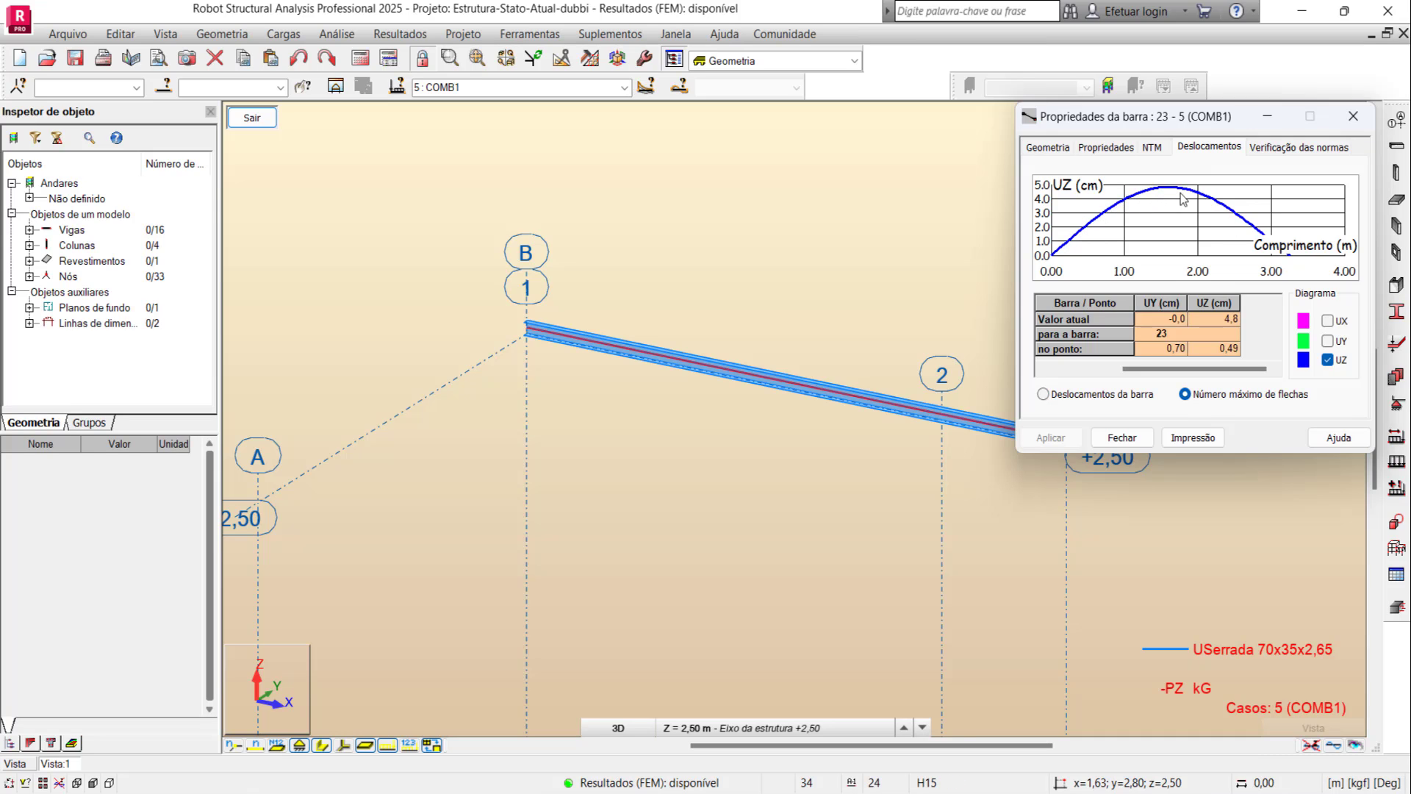
{"action": "left_click", "coordinate": [383, 37]}
{"action": "left_click", "coordinate": [413, 104]}
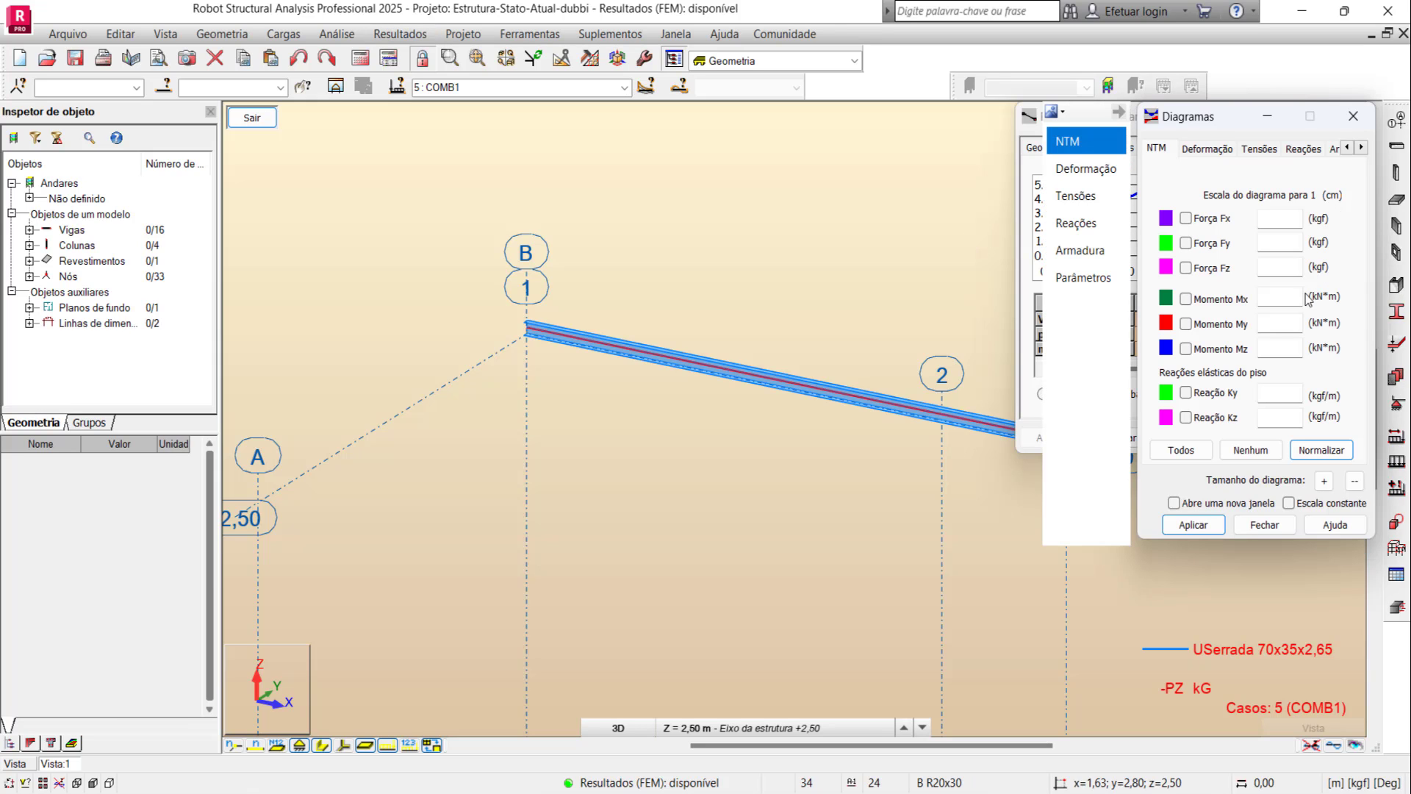
Step: Show beam 23's My moment diagram with differentiated labels at local extremes (0.92, -2.70)
{"action": "left_click", "coordinate": [1187, 325]}
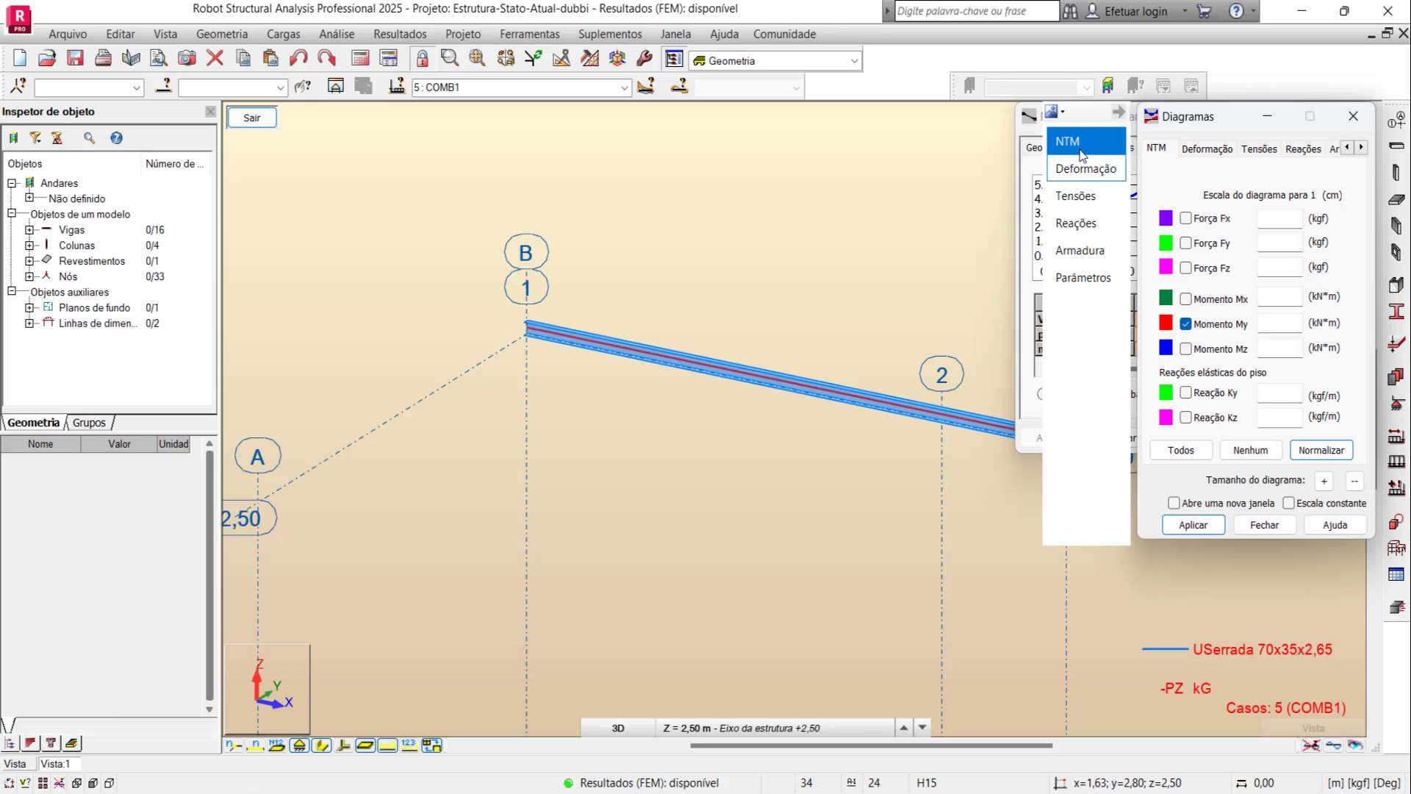
{"action": "left_click", "coordinate": [1100, 281]}
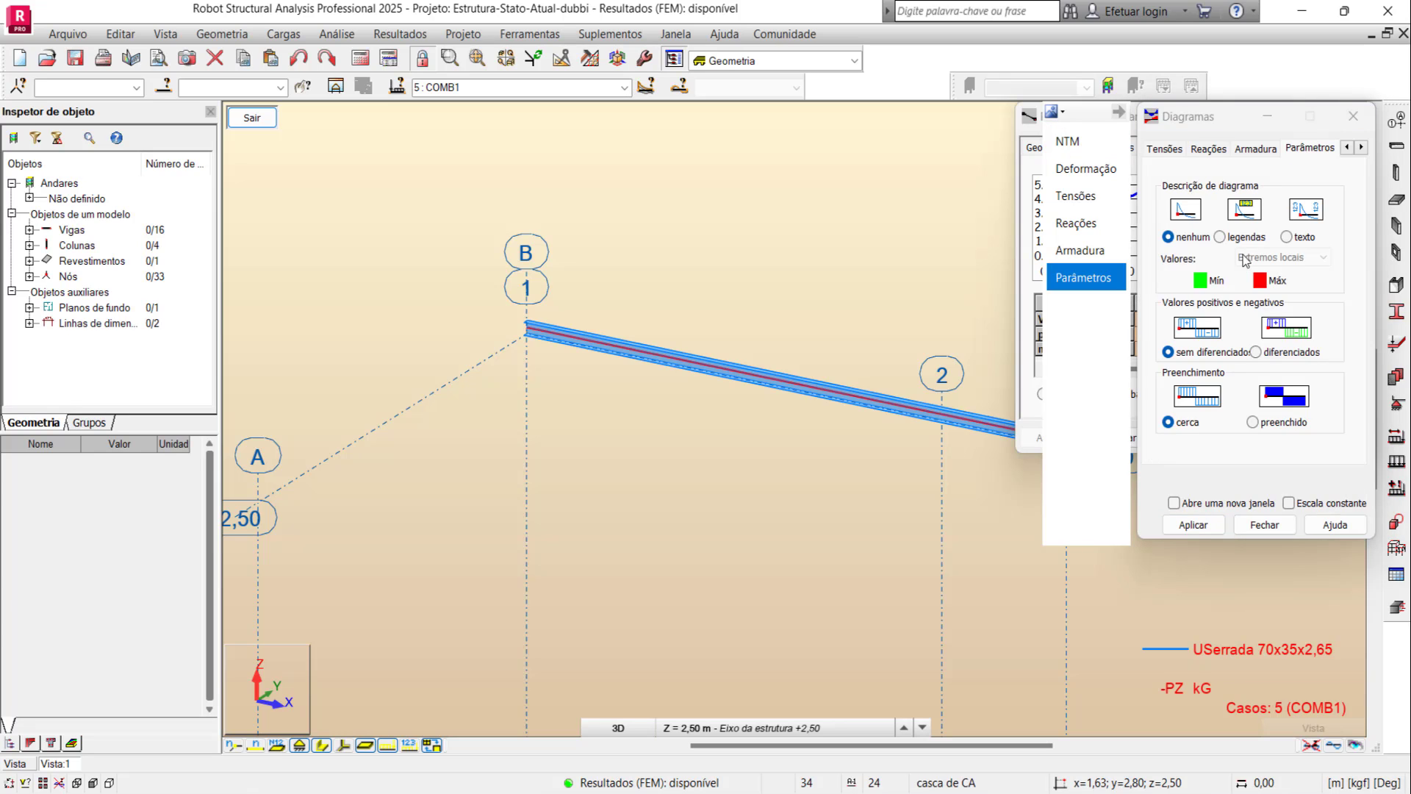
{"action": "left_click", "coordinate": [1255, 351]}
{"action": "left_click", "coordinate": [1307, 259]}
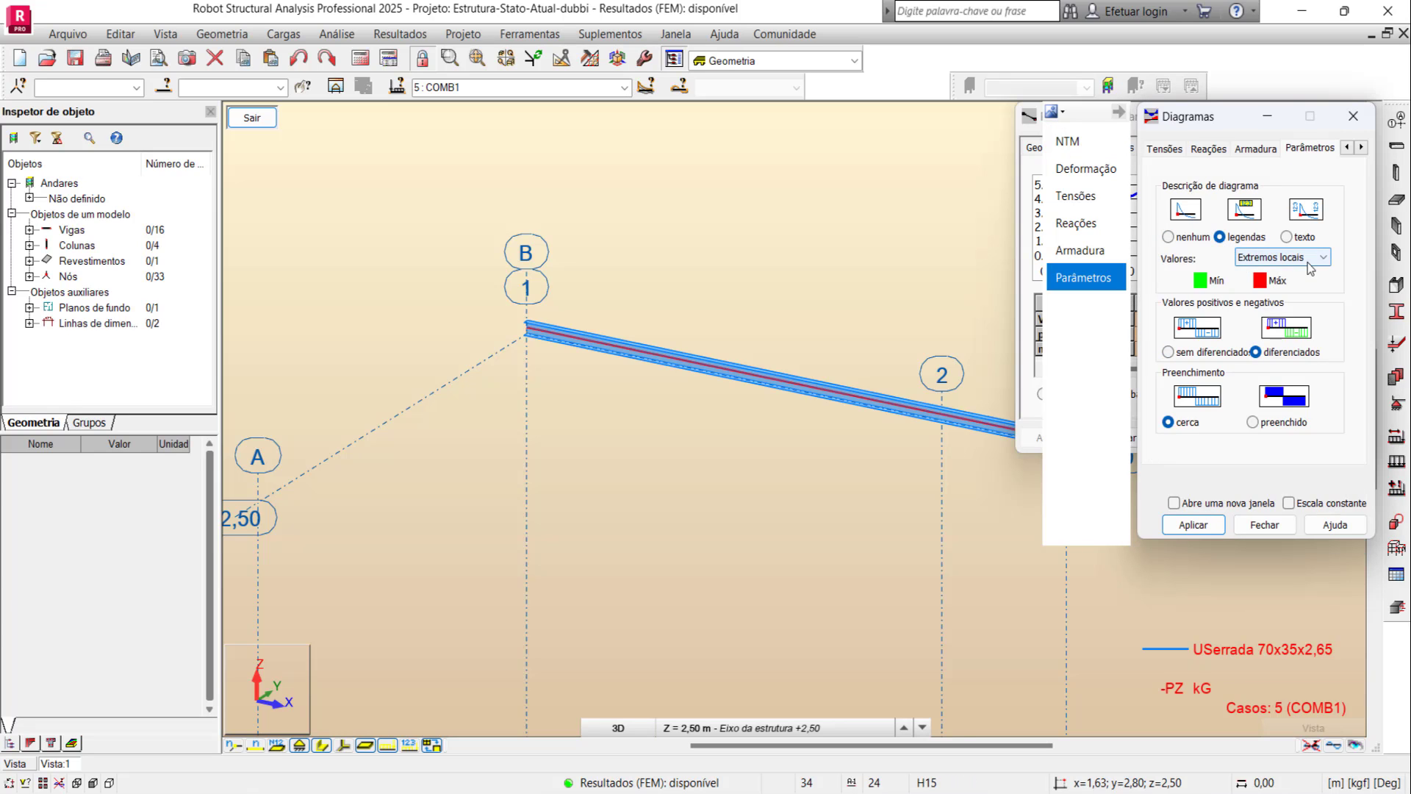
{"action": "left_click", "coordinate": [1283, 286]}
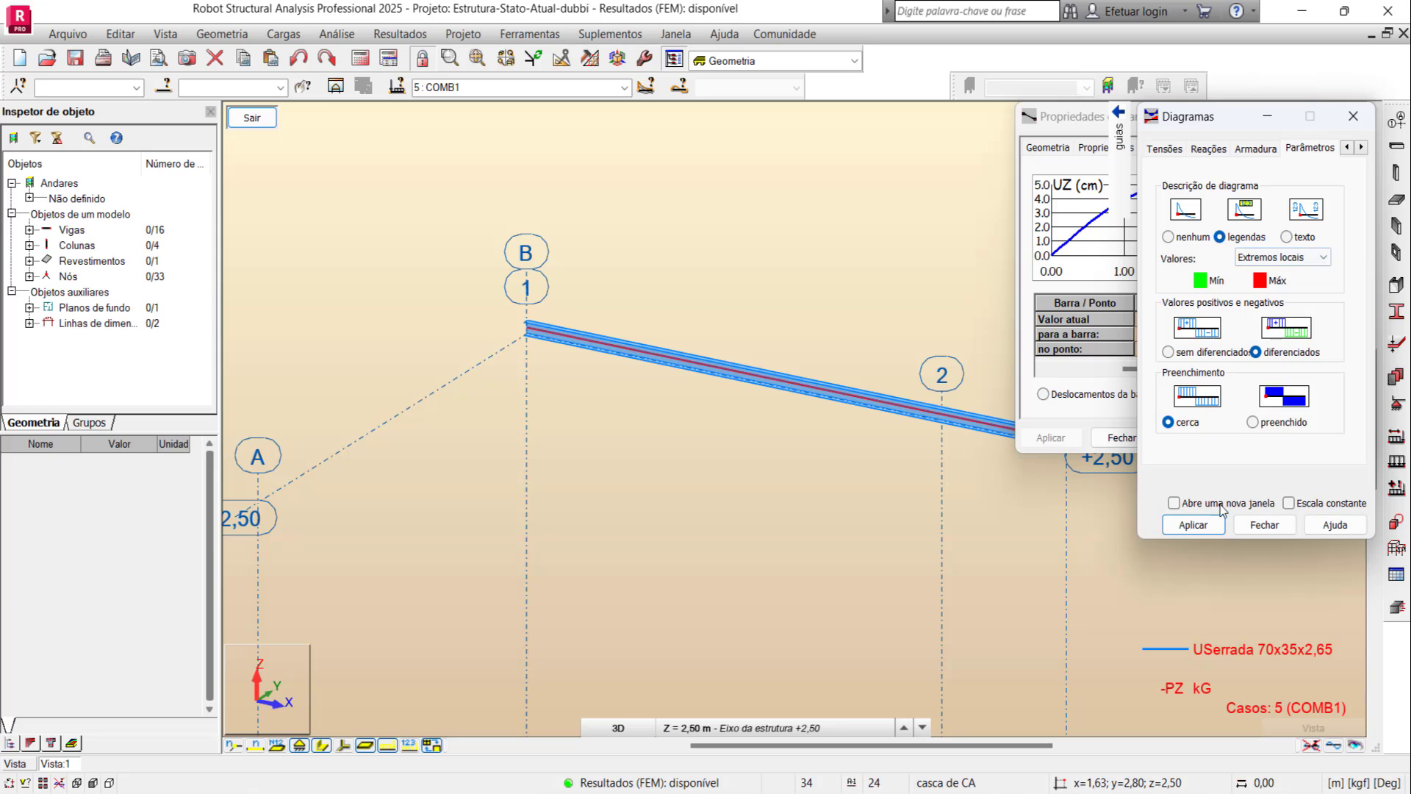
{"action": "left_click", "coordinate": [1192, 524]}
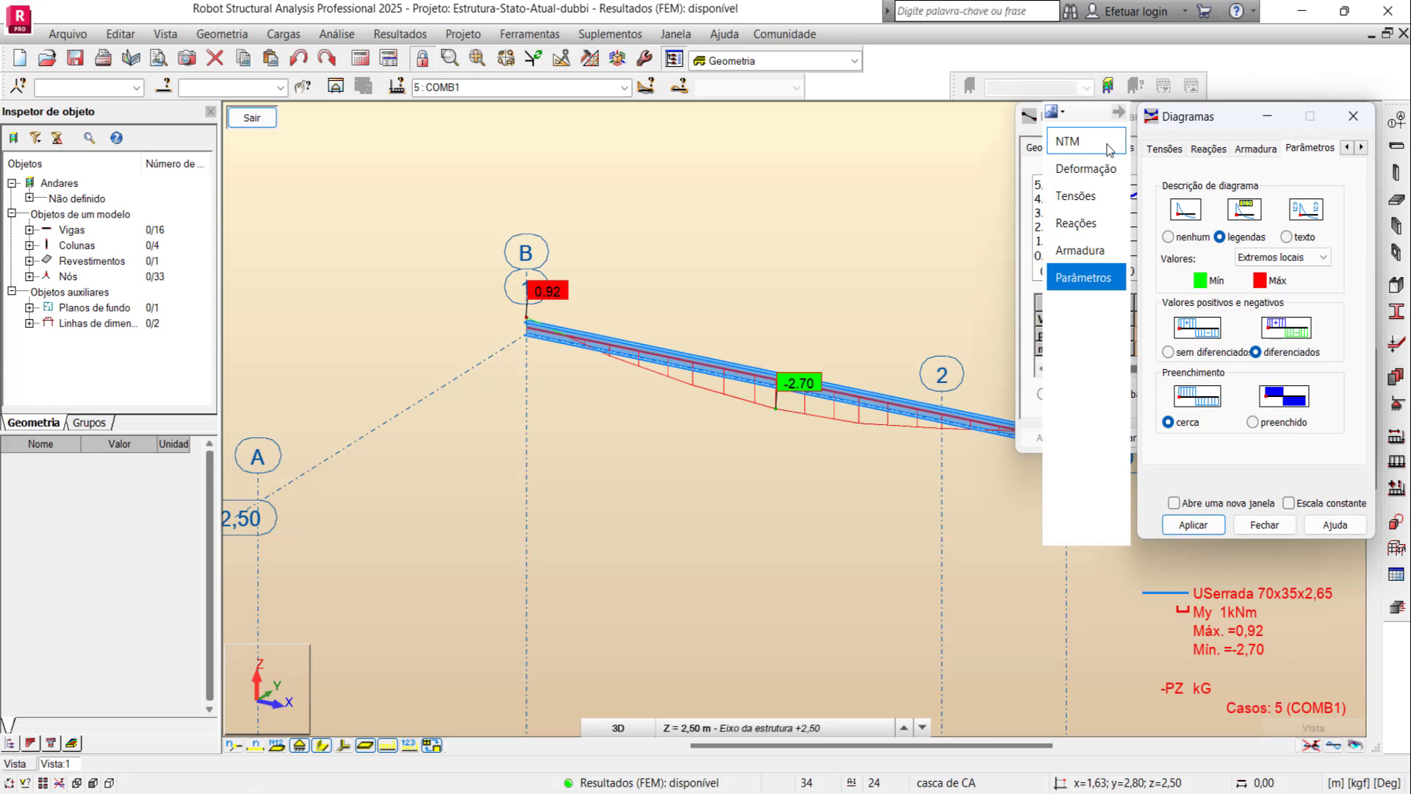
Step: Enlarge the moment diagram size twice and apply the new scale
{"action": "left_click", "coordinate": [1106, 146]}
{"action": "left_click", "coordinate": [1323, 481]}
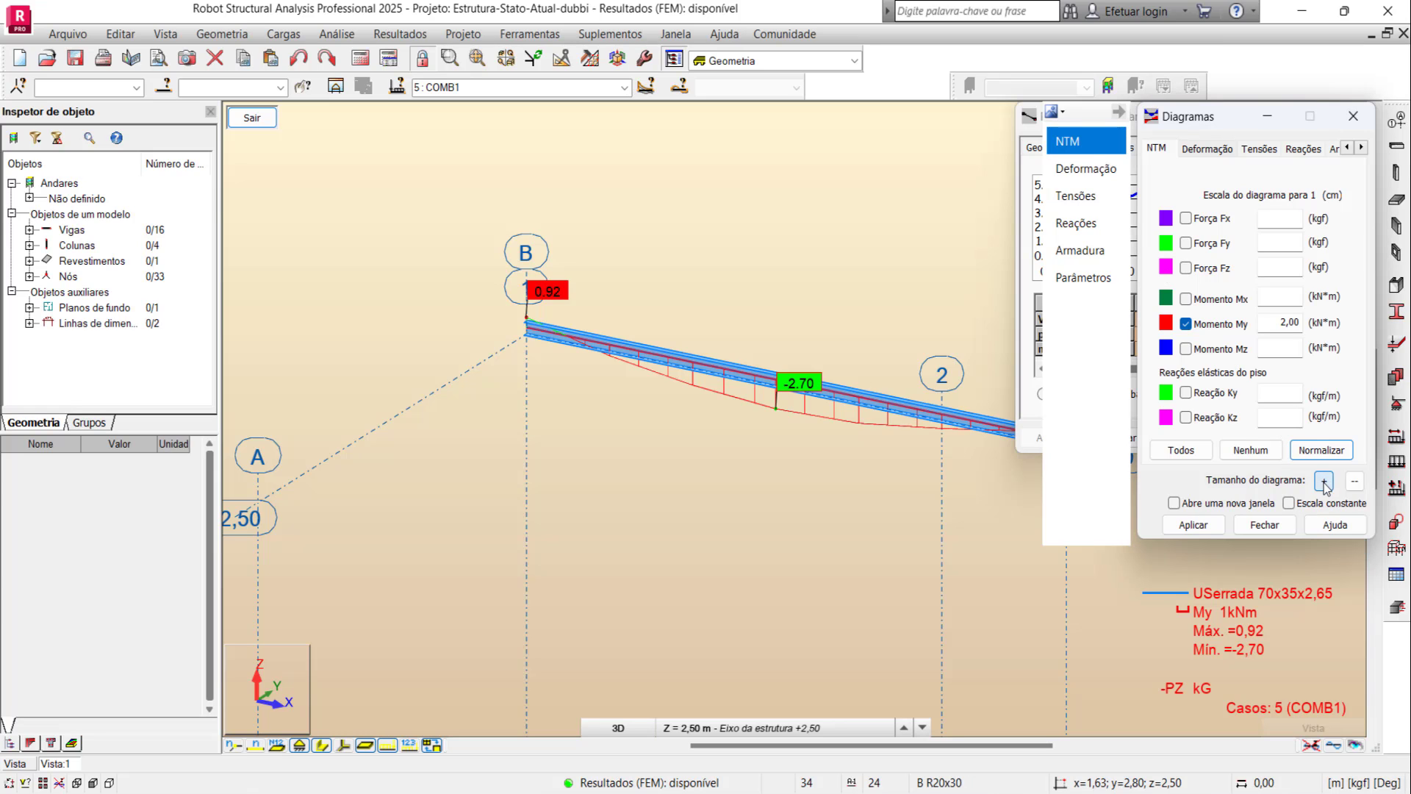
{"action": "left_click", "coordinate": [1193, 524]}
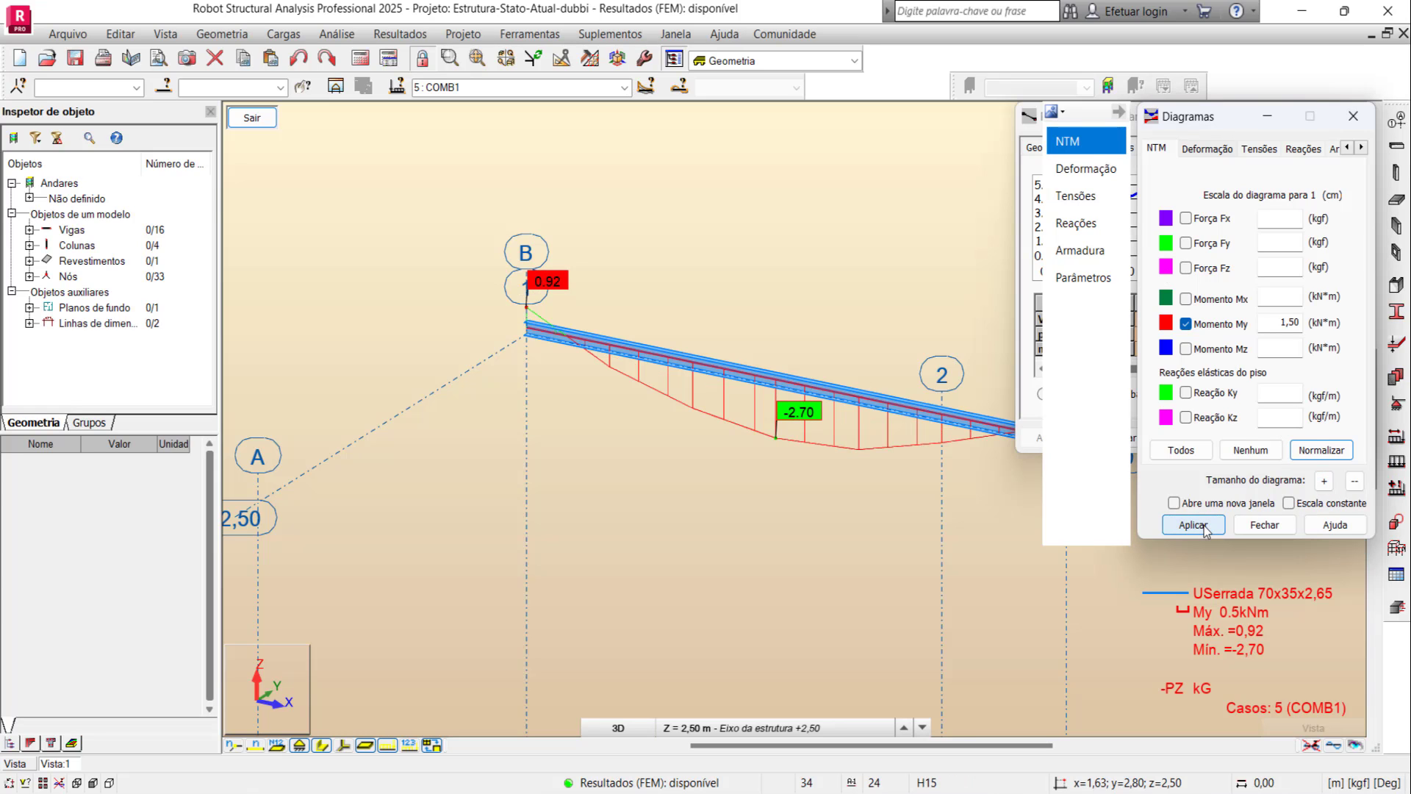
{"action": "left_click", "coordinate": [1324, 481]}
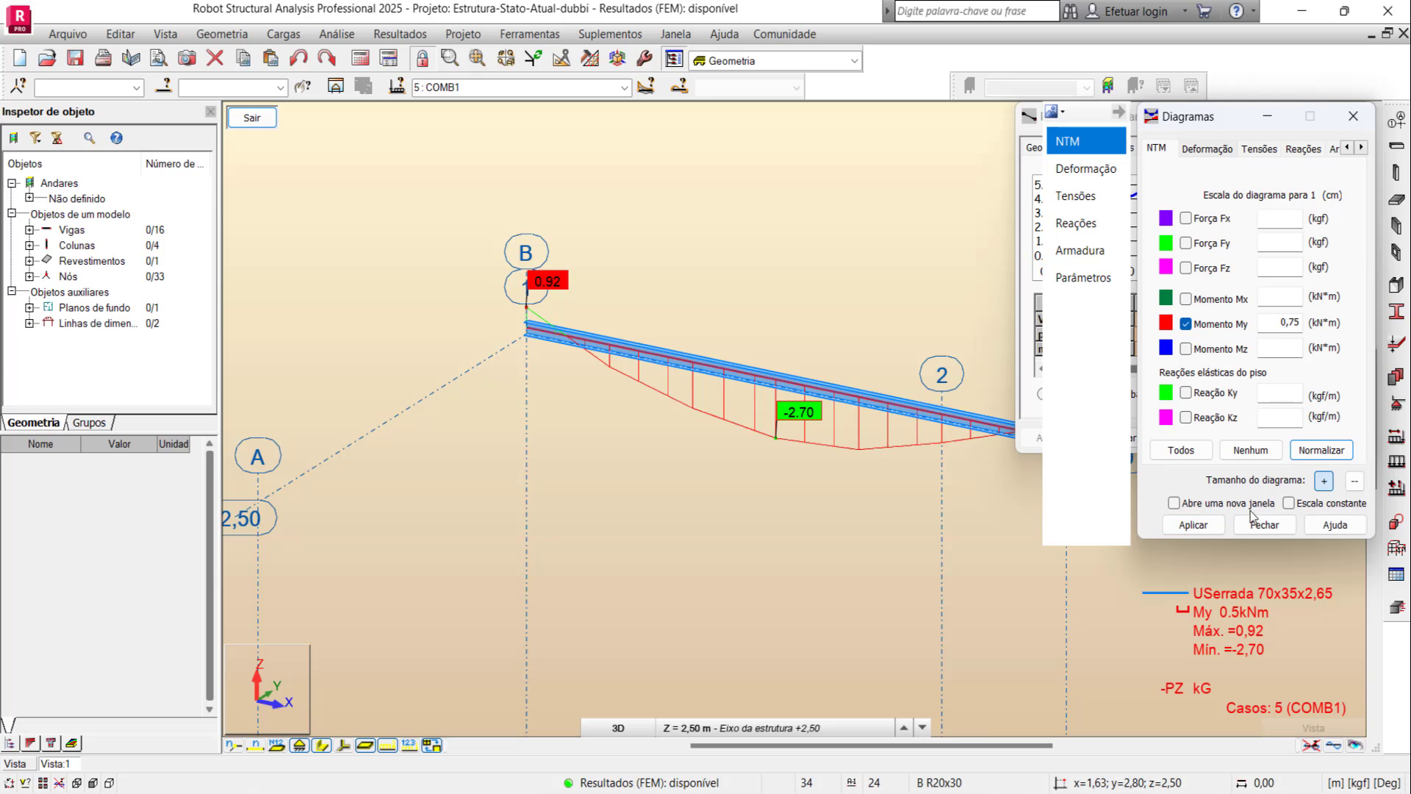
{"action": "left_click", "coordinate": [1193, 524]}
{"action": "left_click", "coordinate": [1264, 524]}
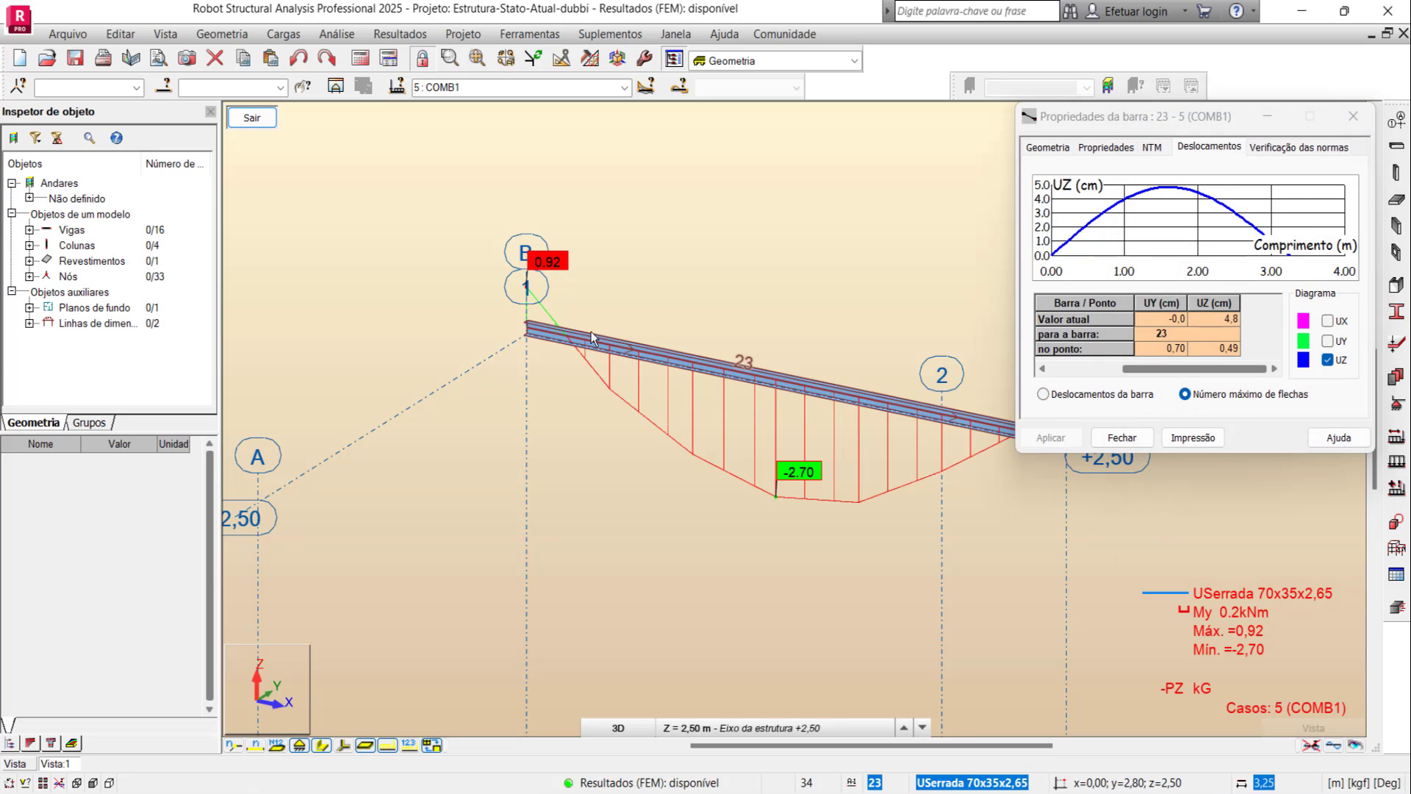
{"action": "scroll", "coordinate": [530, 347], "scroll_direction": "down", "scroll_amount": 1}
{"action": "scroll", "coordinate": [472, 281], "scroll_direction": "down", "scroll_amount": 1}
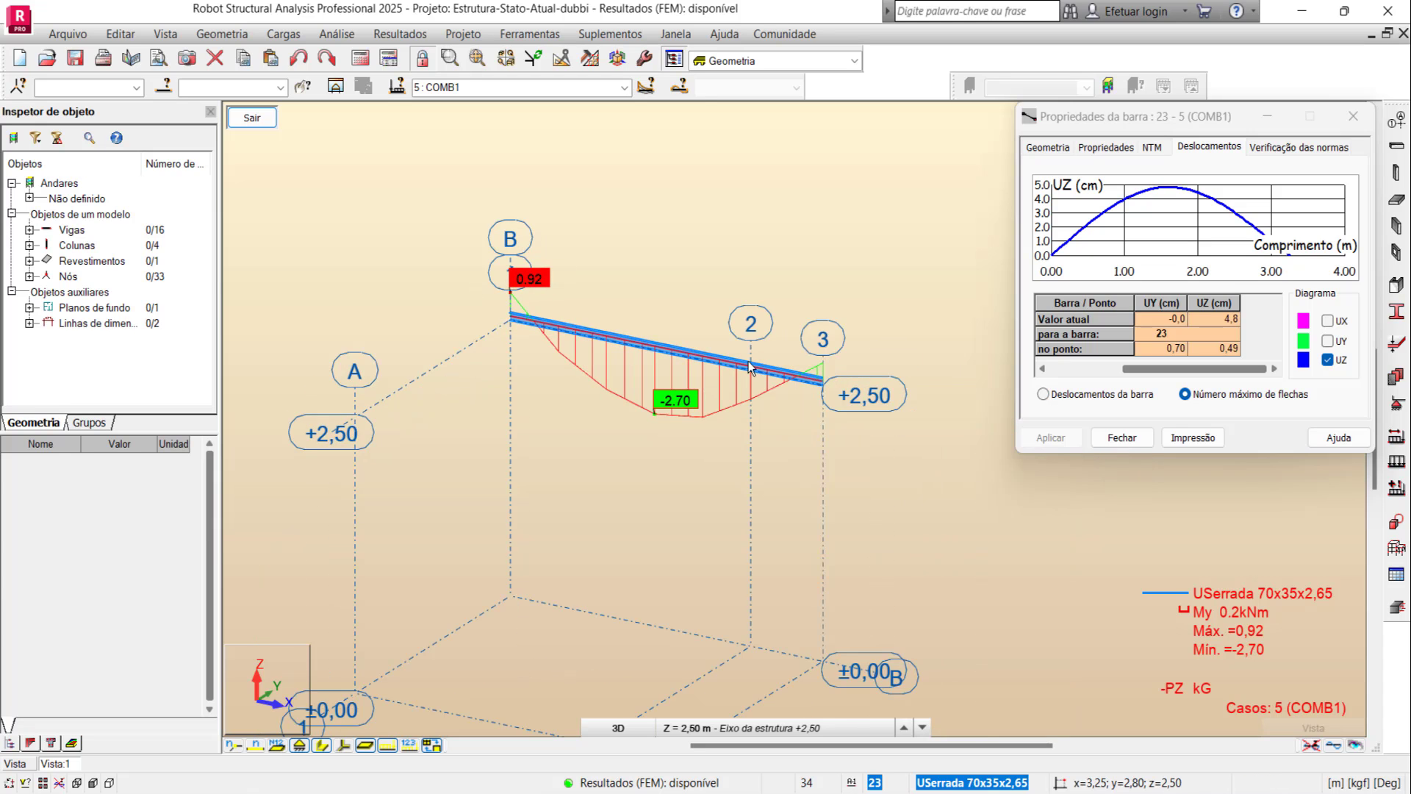
{"action": "scroll", "coordinate": [662, 341], "scroll_direction": "up", "scroll_amount": 1}
{"action": "scroll", "coordinate": [638, 356], "scroll_direction": "up", "scroll_amount": 1}
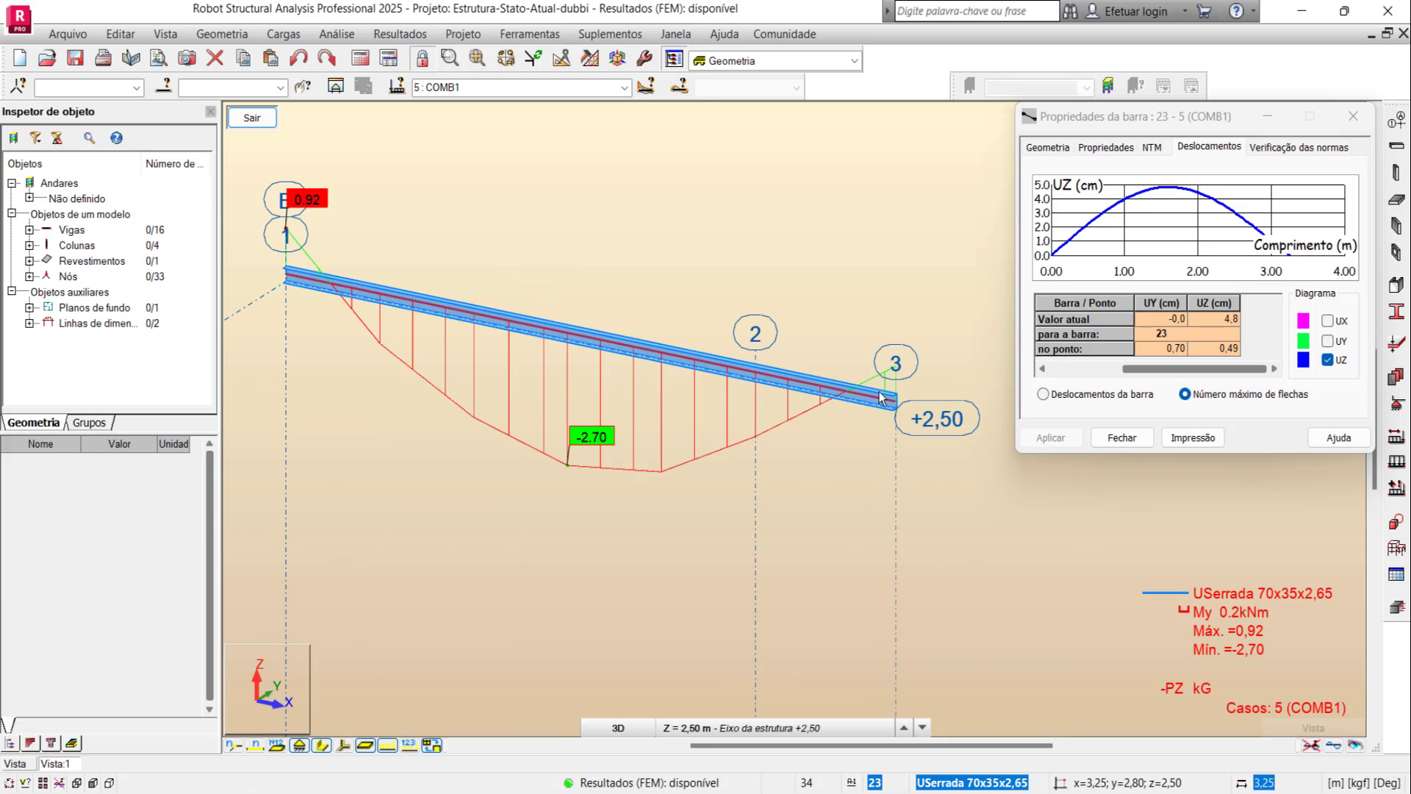
{"action": "middle_click_drag", "start_coordinate": [746, 345], "coordinate": [442, 291], "text": "shift"}
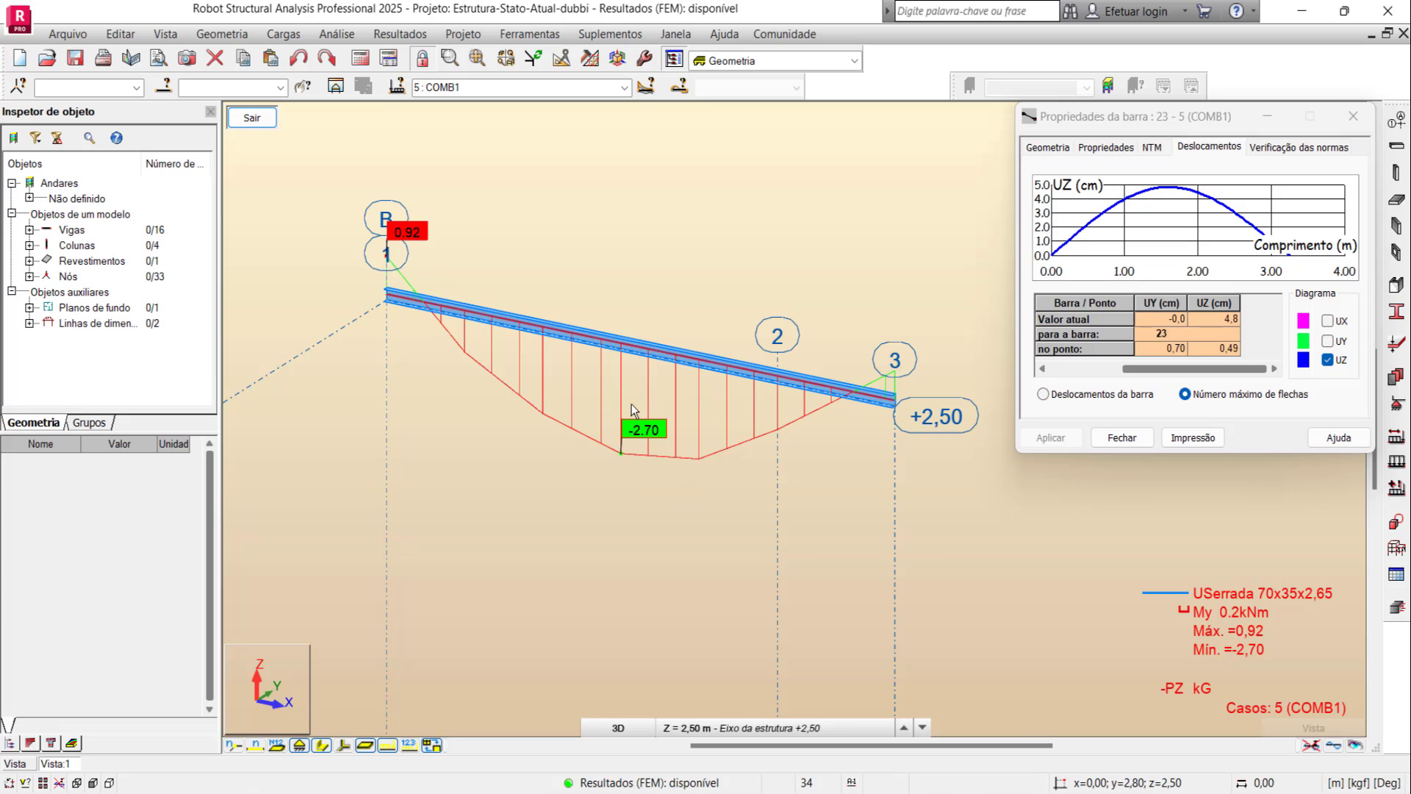
{"action": "left_click_drag", "start_coordinate": [688, 503], "coordinate": [601, 298]}
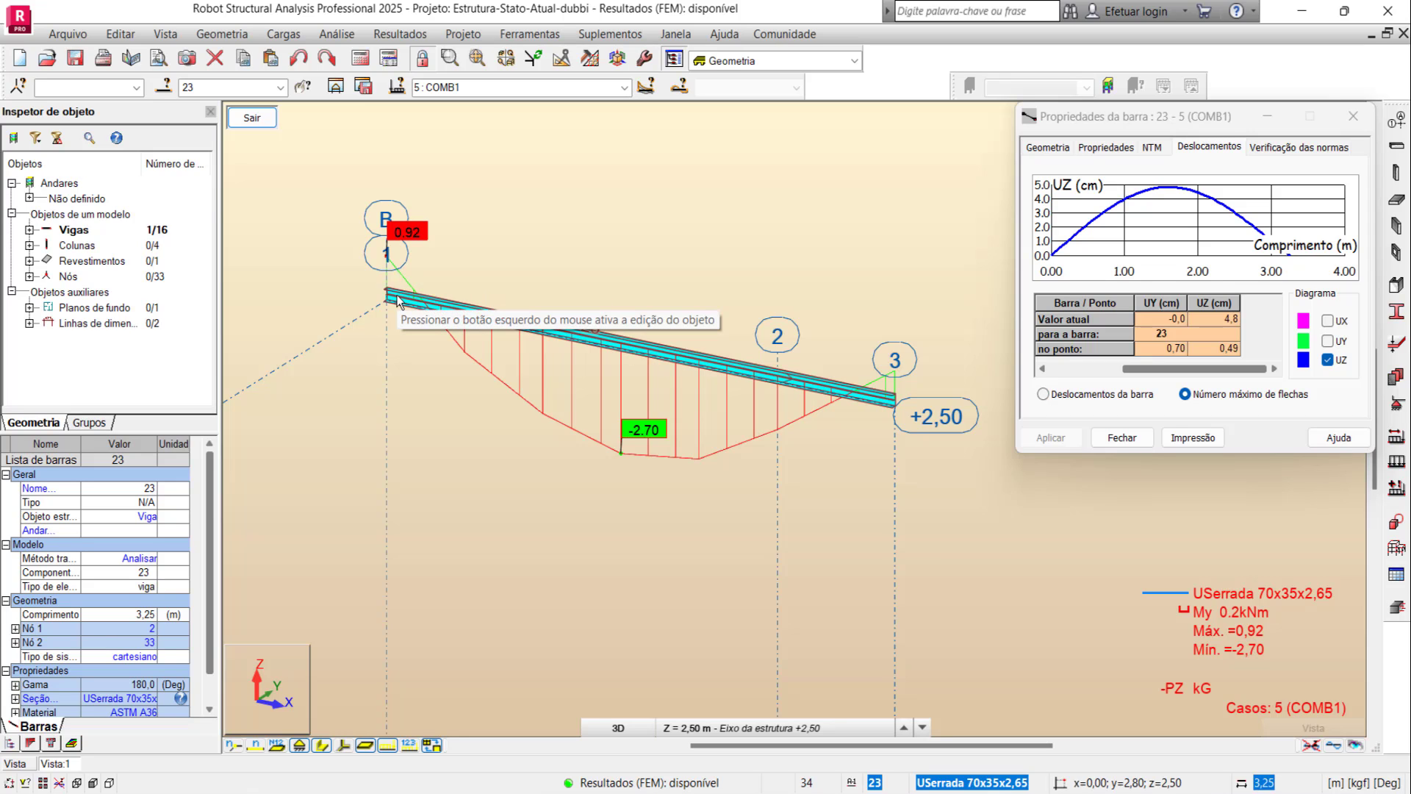
{"action": "scroll", "coordinate": [397, 300], "scroll_direction": "down", "scroll_amount": 2}
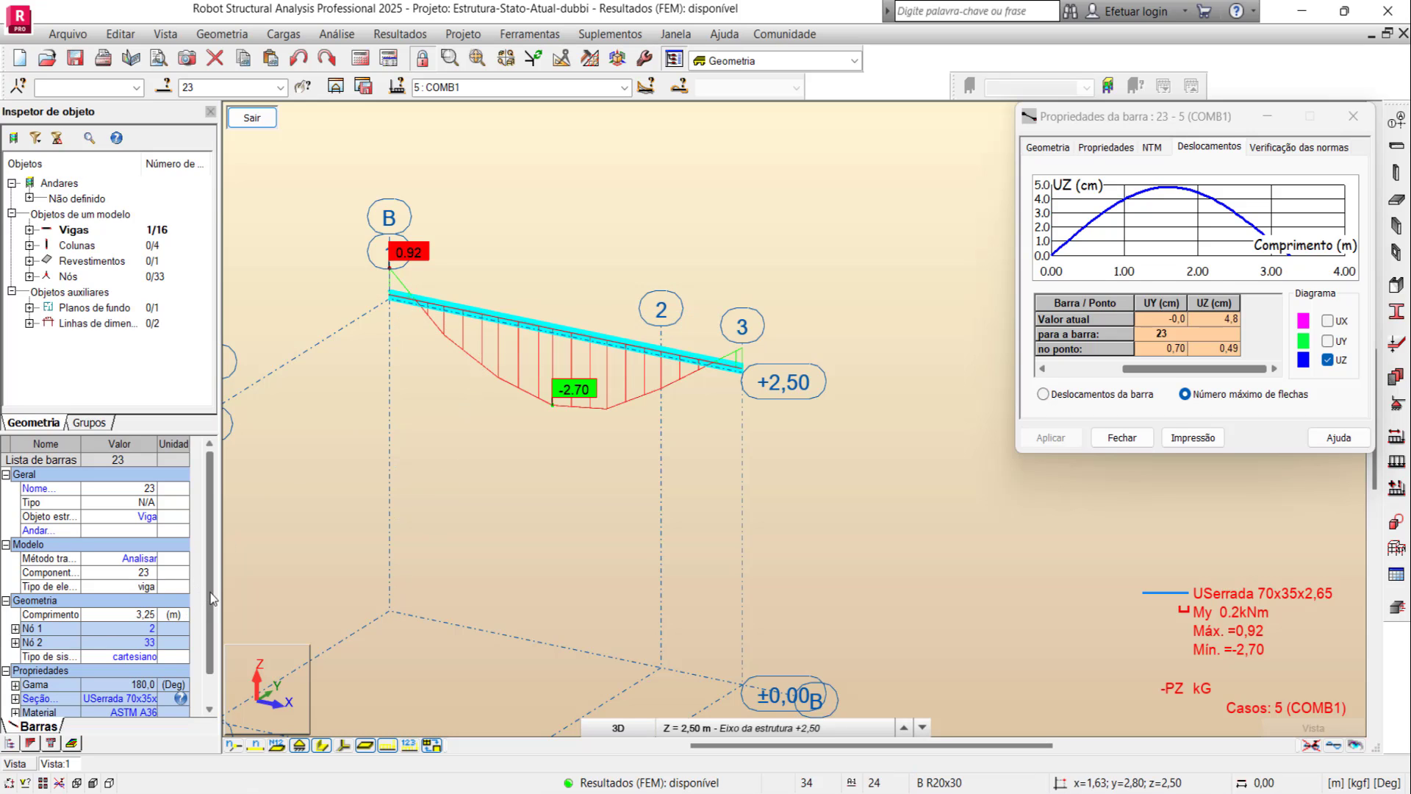
{"action": "scroll", "coordinate": [212, 642], "scroll_direction": "down", "scroll_amount": 2}
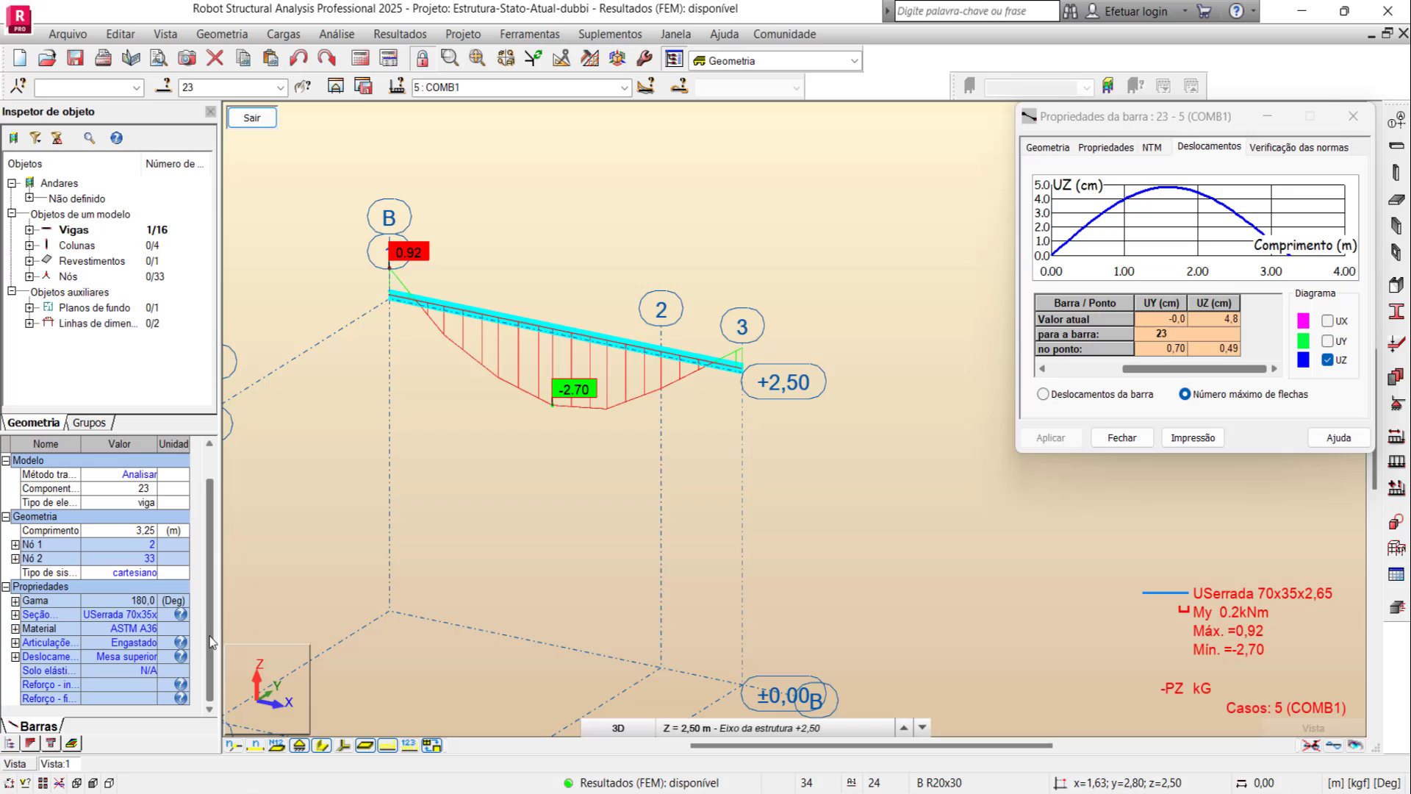
Step: Set beam 23's Articulação to Rotulado-Rotulado, accepting the loss of current results
{"action": "left_click", "coordinate": [147, 643]}
{"action": "left_click", "coordinate": [104, 720]}
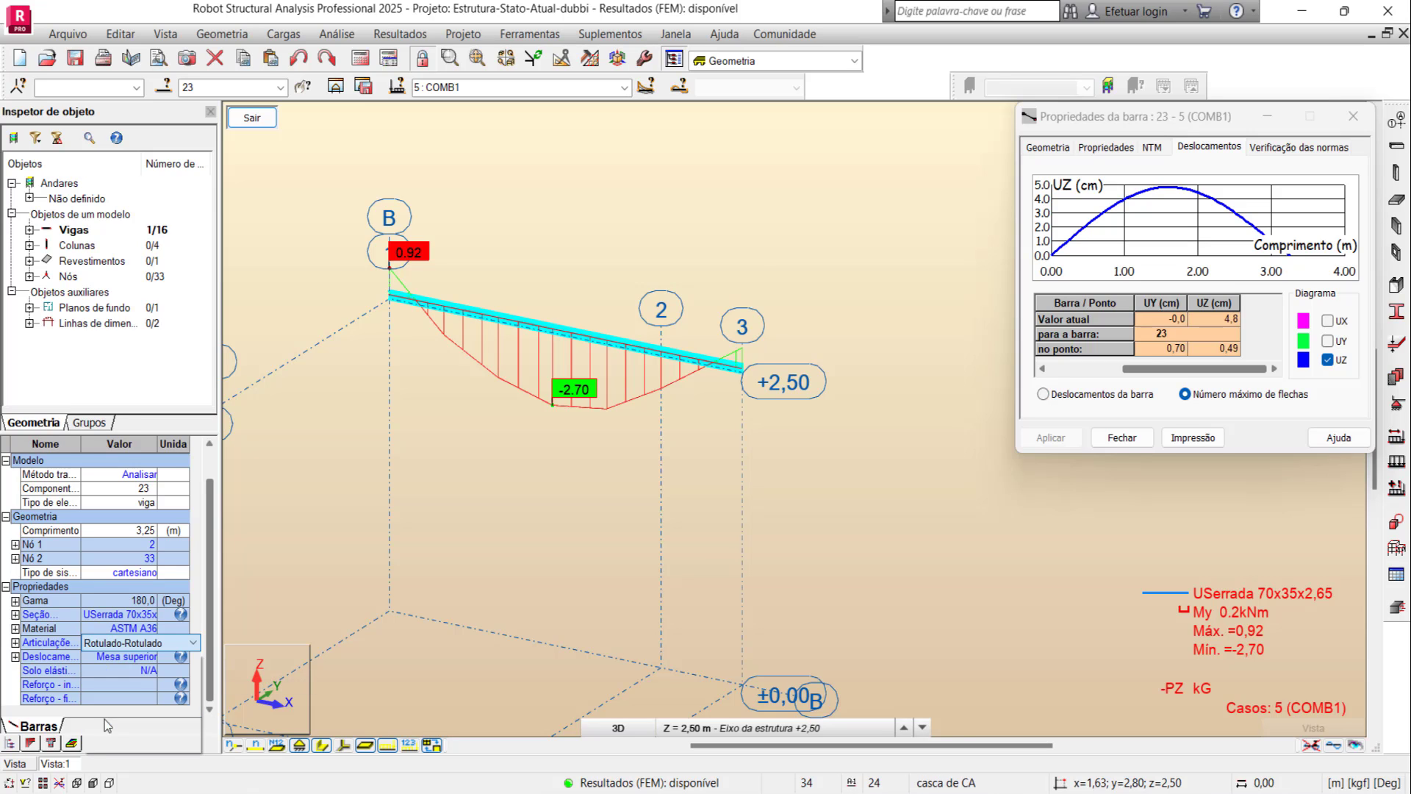
{"action": "left_click", "coordinate": [756, 459]}
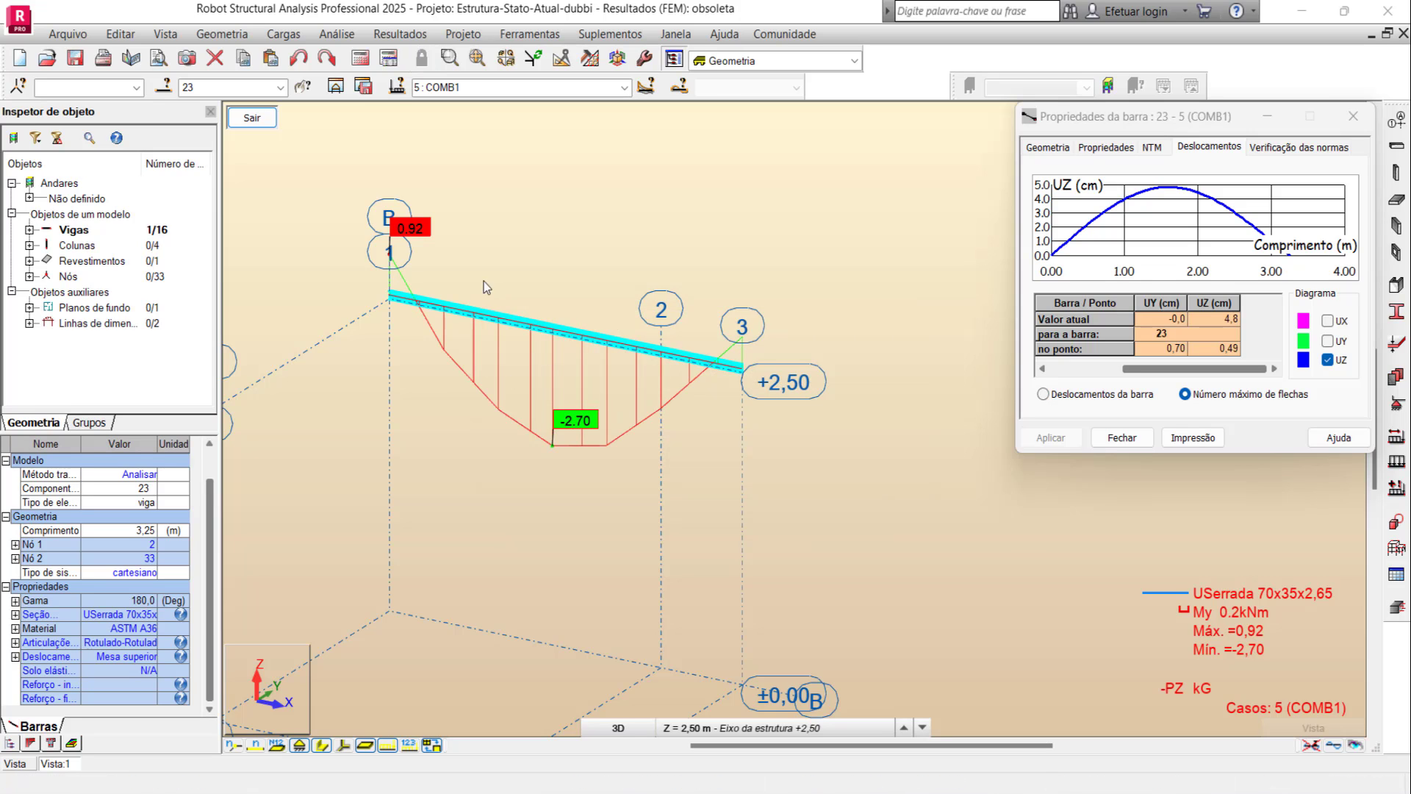
{"action": "left_click", "coordinate": [777, 487]}
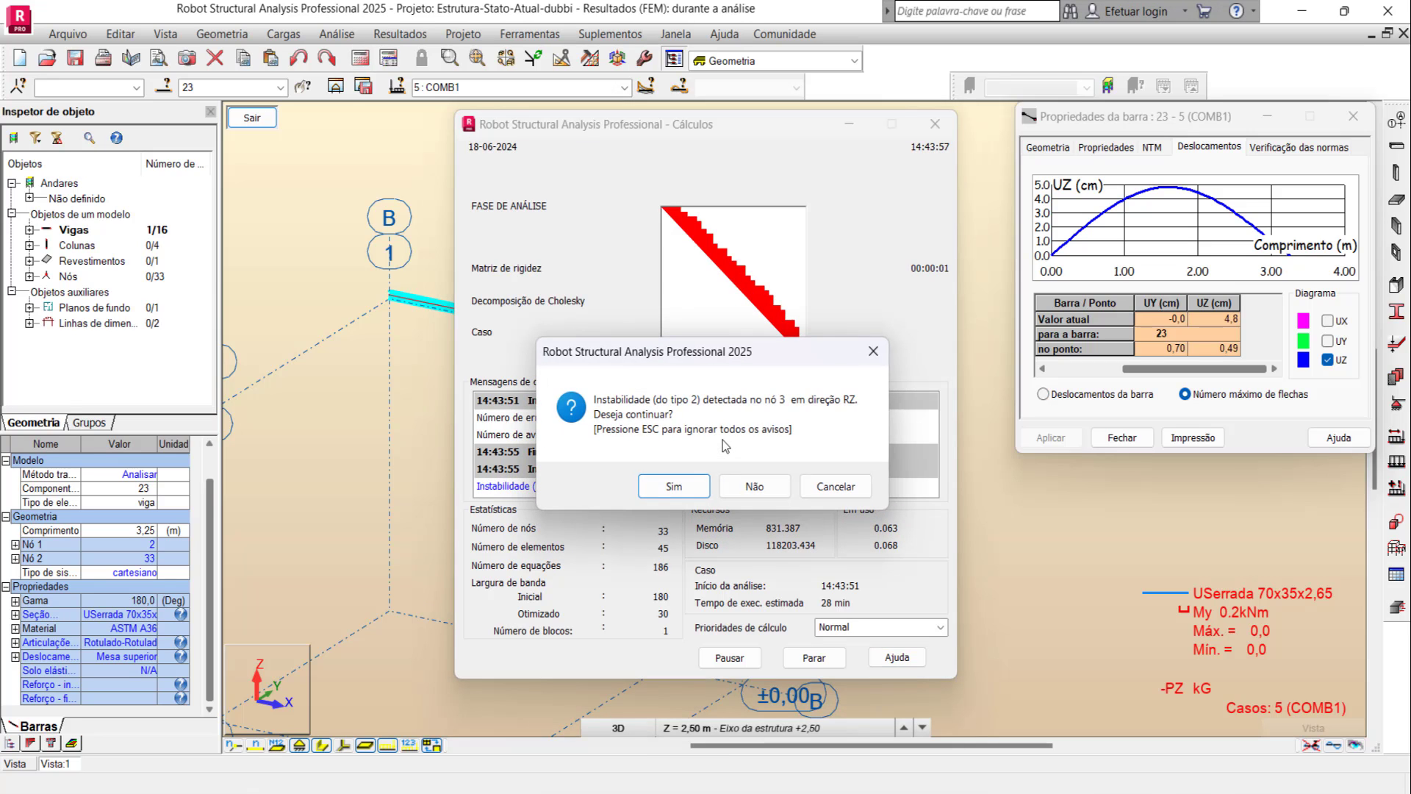
Step: Continue past the node 3 instability warning and review the -3.55 kNm moment and 6.9 cm deflection
{"action": "left_click", "coordinate": [689, 483]}
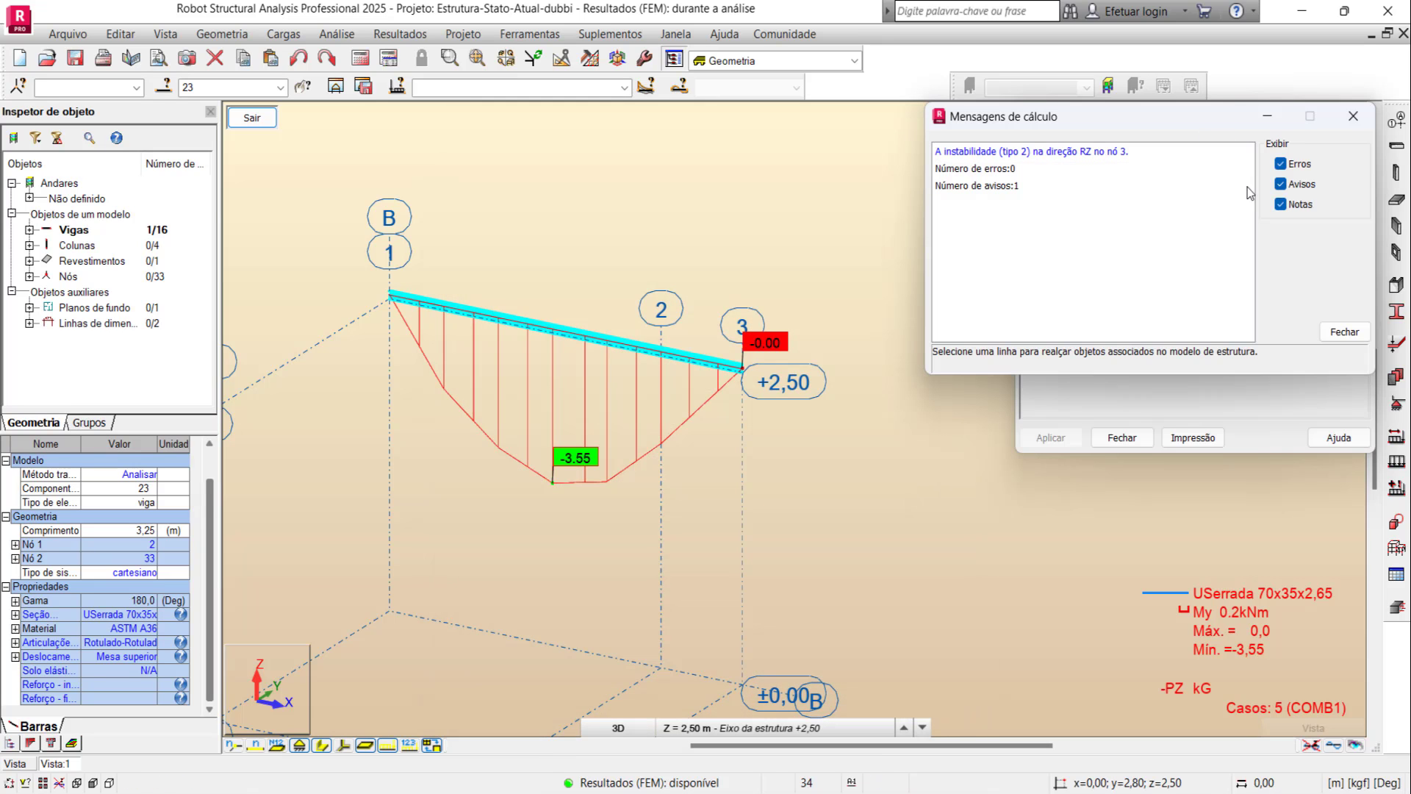
{"action": "left_click", "coordinate": [1345, 119]}
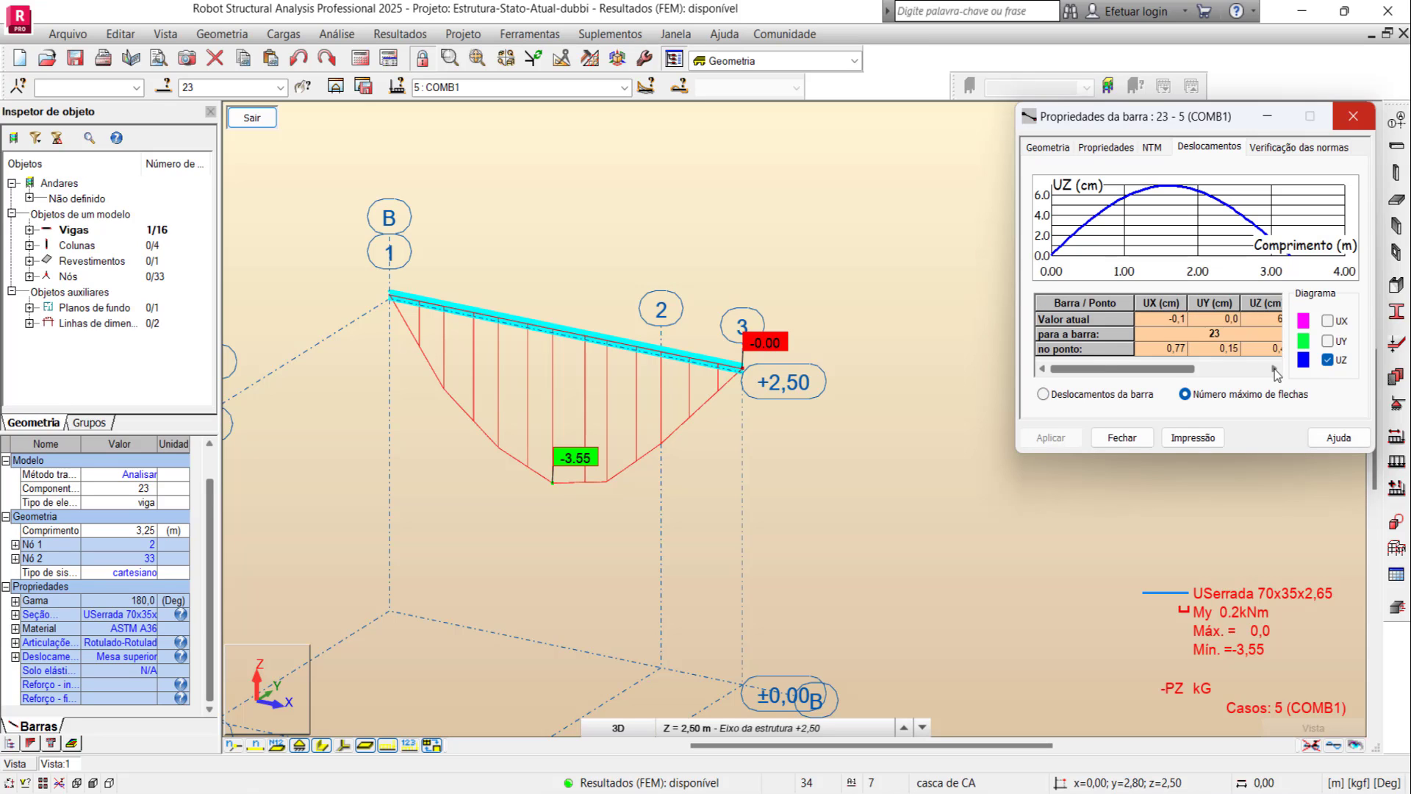
{"action": "left_click_drag", "start_coordinate": [1178, 370], "coordinate": [1249, 369]}
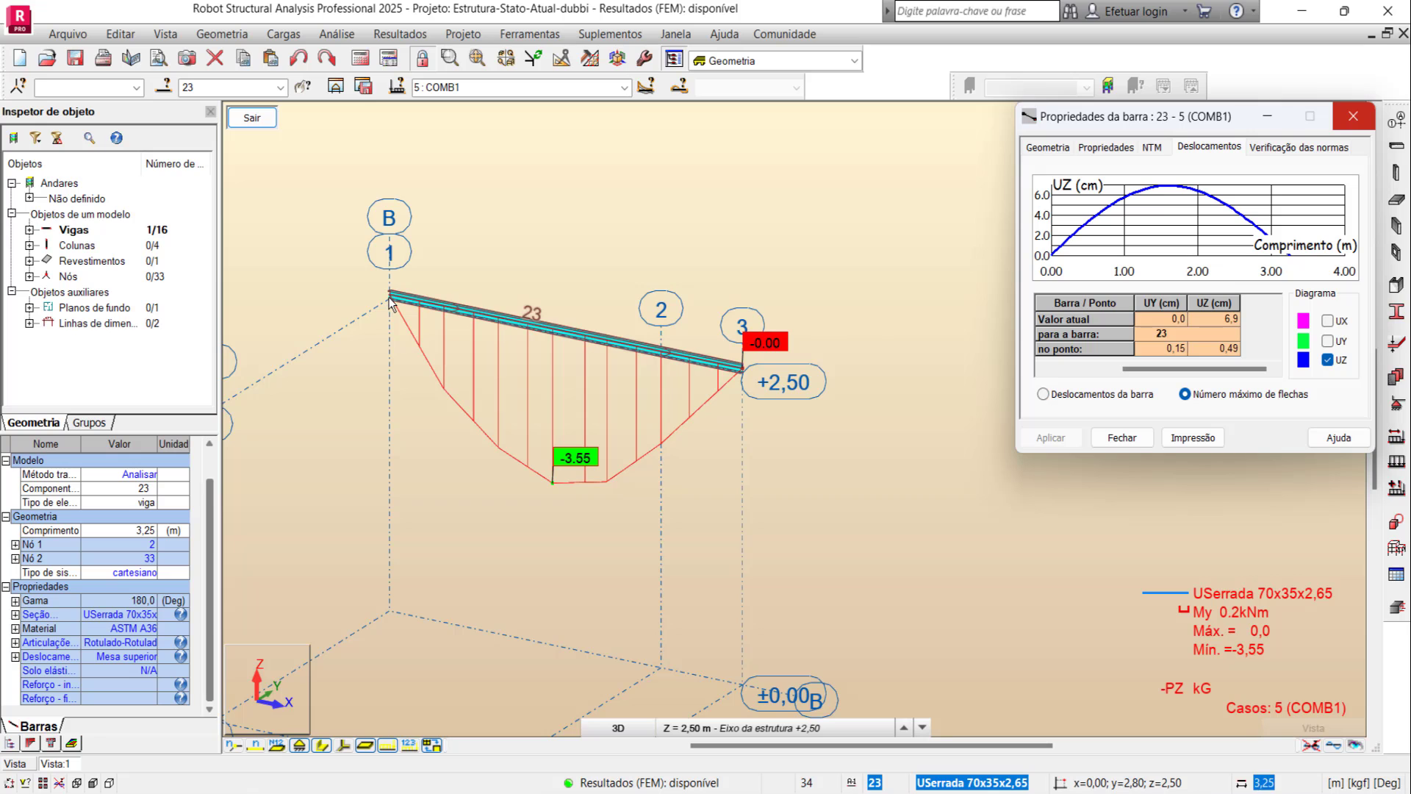
{"action": "scroll", "coordinate": [390, 303], "scroll_direction": "up", "scroll_amount": 2}
{"action": "scroll", "coordinate": [391, 305], "scroll_direction": "up", "scroll_amount": 2}
{"action": "scroll", "coordinate": [395, 312], "scroll_direction": "up", "scroll_amount": 2}
{"action": "scroll", "coordinate": [400, 319], "scroll_direction": "up", "scroll_amount": 1}
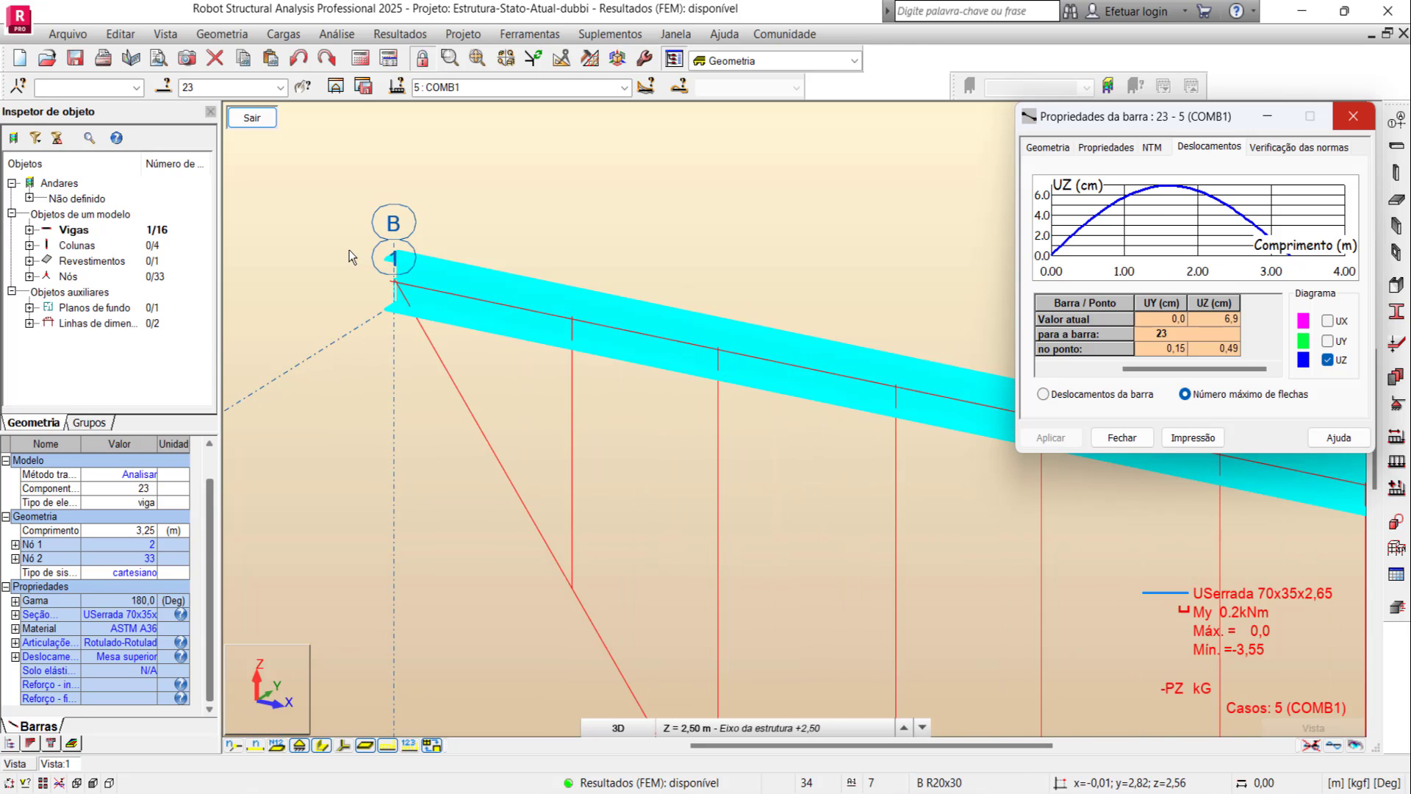
{"action": "scroll", "coordinate": [350, 254], "scroll_direction": "down", "scroll_amount": 1}
{"action": "scroll", "coordinate": [350, 264], "scroll_direction": "down", "scroll_amount": 2}
{"action": "scroll", "coordinate": [350, 278], "scroll_direction": "down", "scroll_amount": 1}
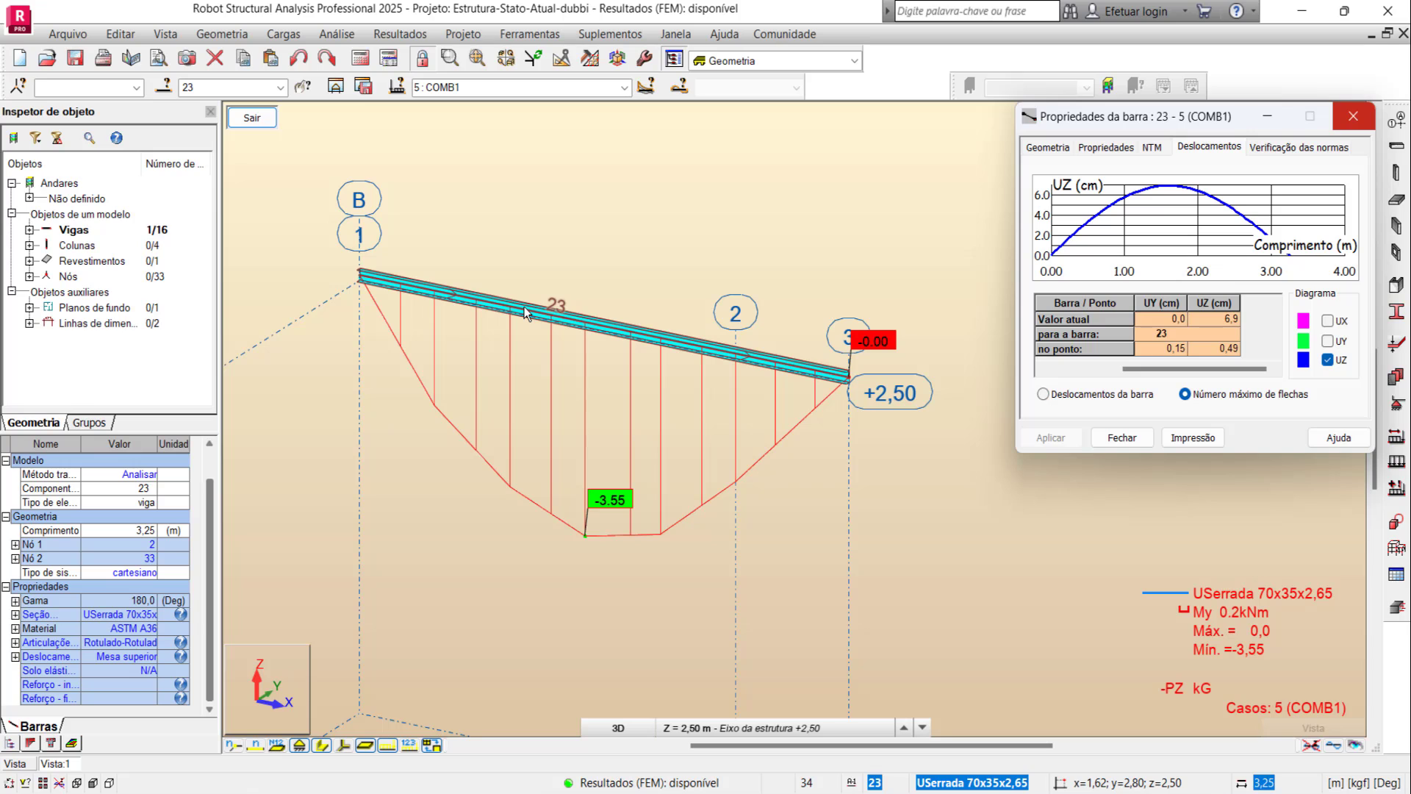
{"action": "scroll", "coordinate": [534, 307], "scroll_direction": "down", "scroll_amount": 1}
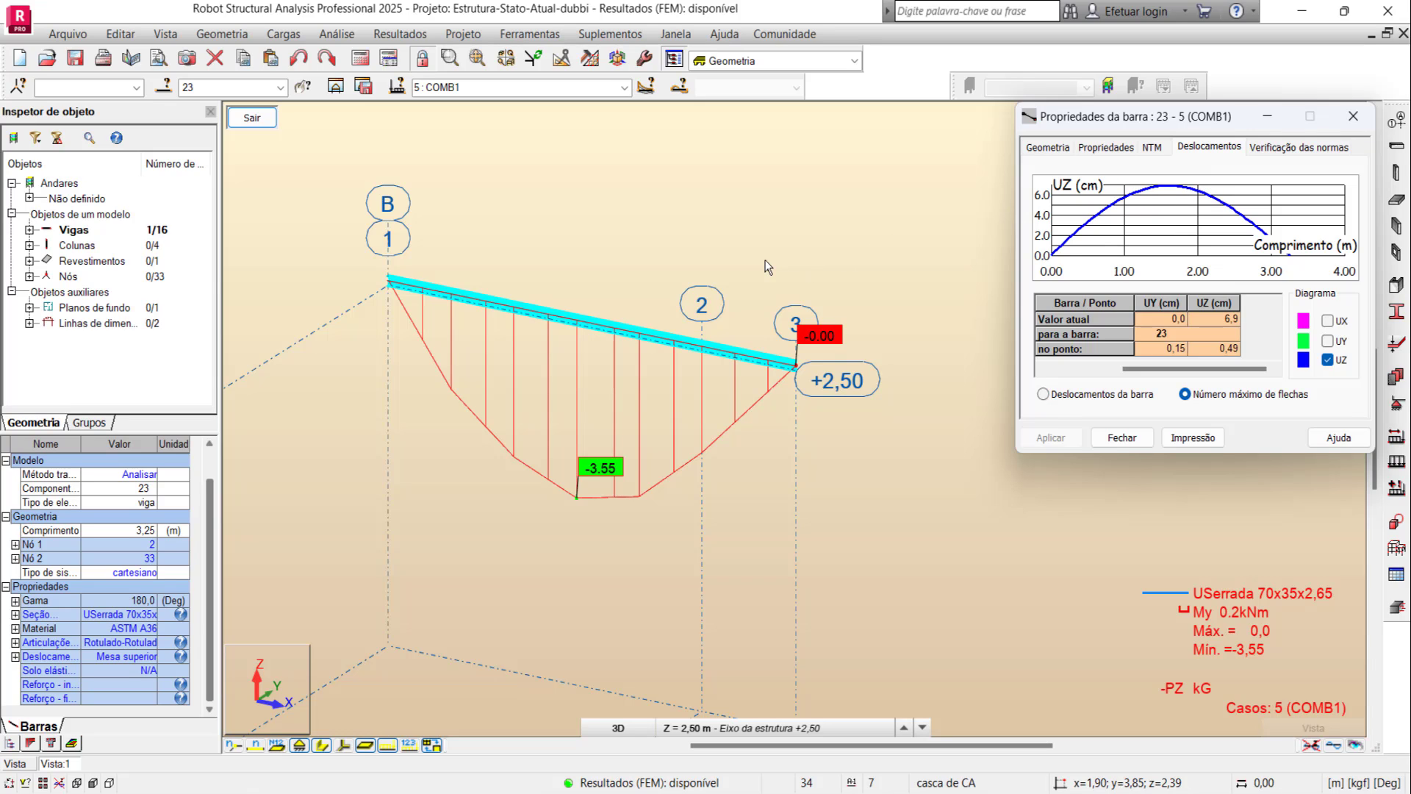
{"action": "left_click", "coordinate": [523, 510]}
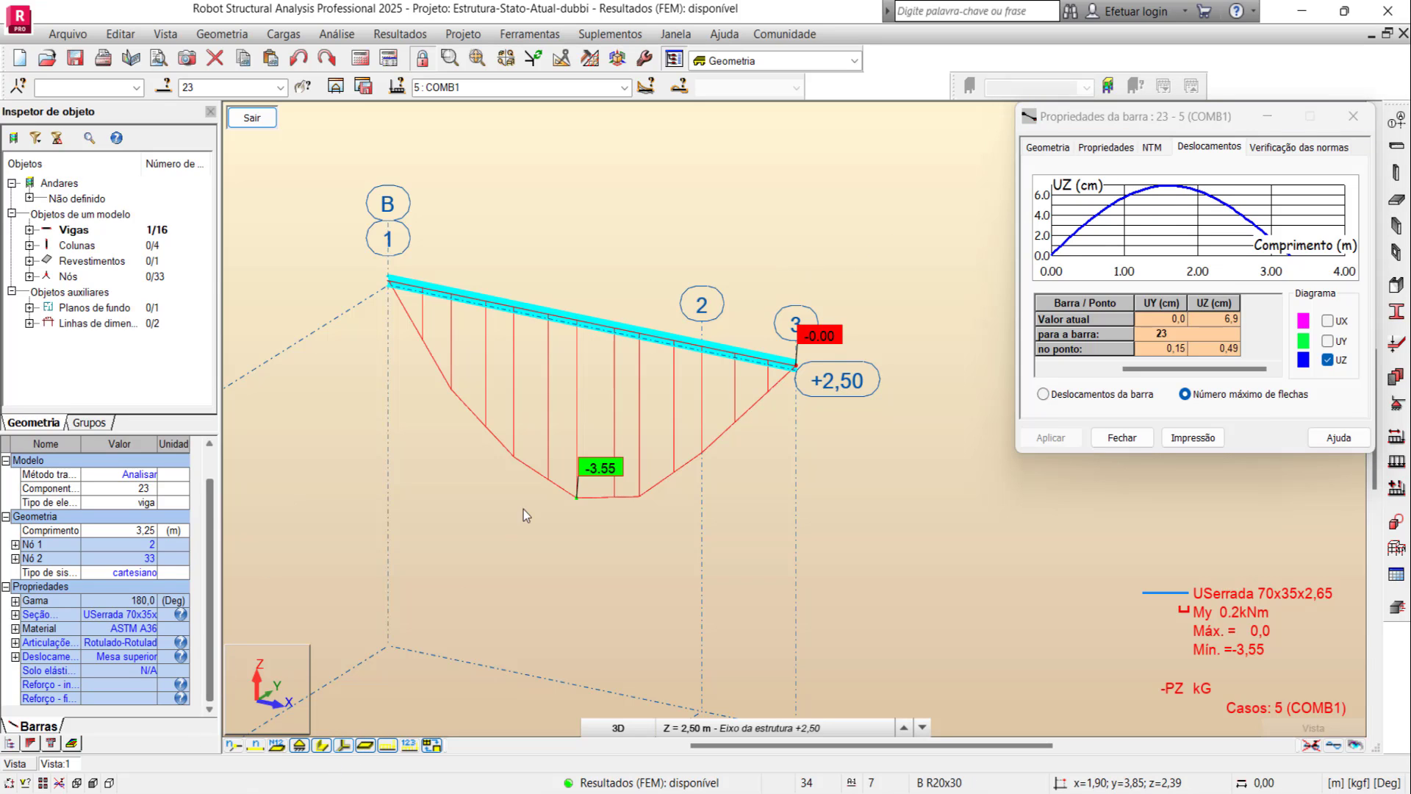
{"action": "scroll", "coordinate": [499, 307], "scroll_direction": "up", "scroll_amount": 2}
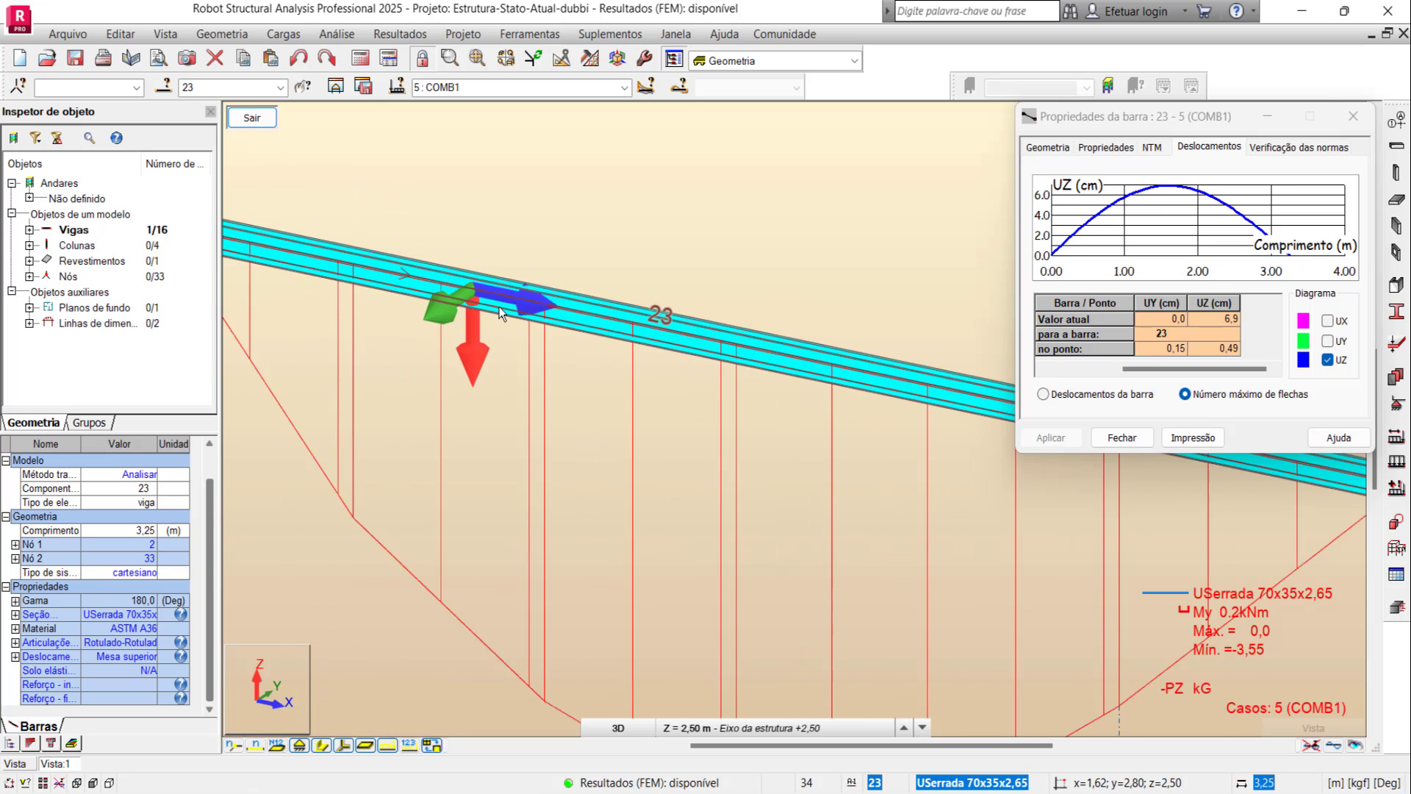
{"action": "scroll", "coordinate": [500, 307], "scroll_direction": "up", "scroll_amount": 2}
{"action": "scroll", "coordinate": [431, 295], "scroll_direction": "down", "scroll_amount": 1}
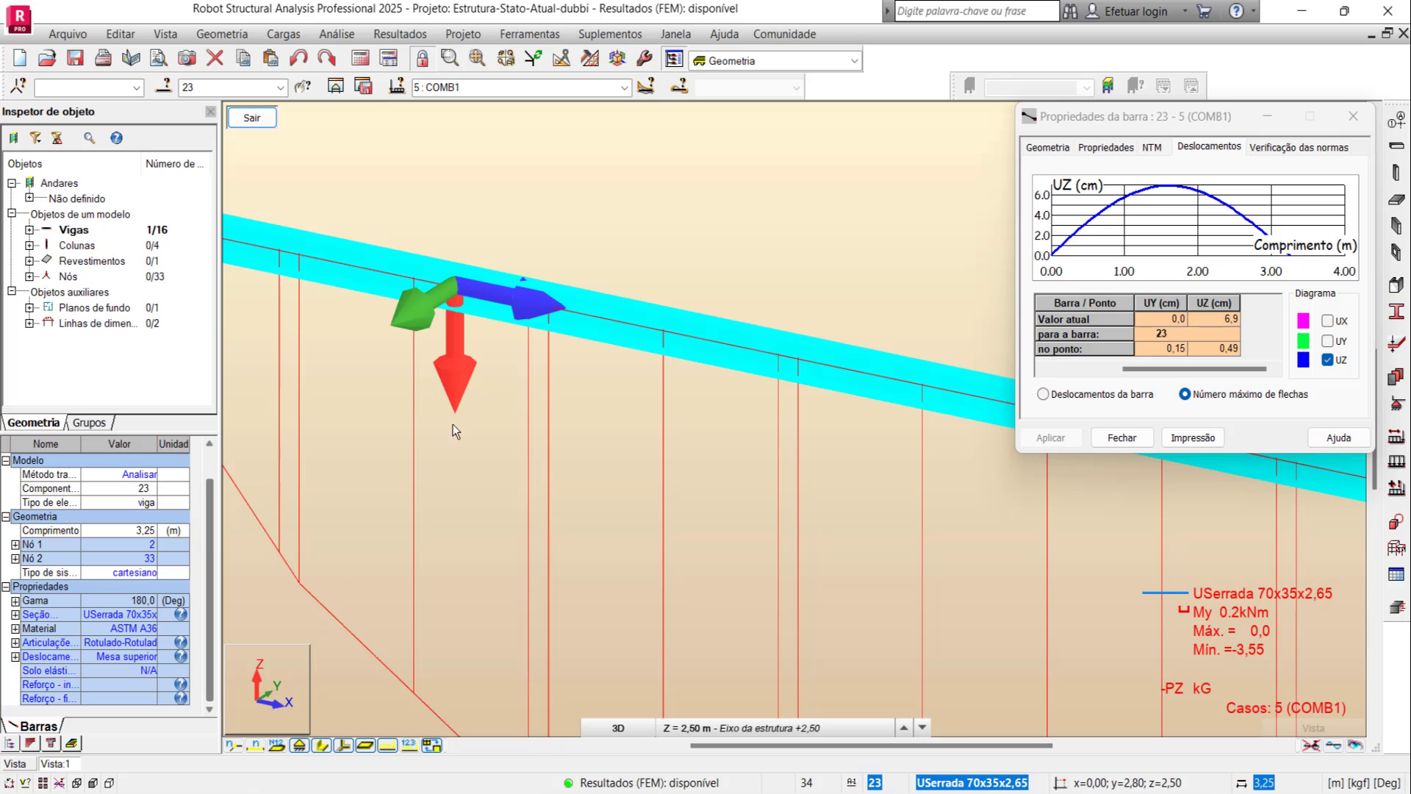
{"action": "scroll", "coordinate": [526, 463], "scroll_direction": "down", "scroll_amount": 1}
{"action": "scroll", "coordinate": [526, 463], "scroll_direction": "down", "scroll_amount": 3}
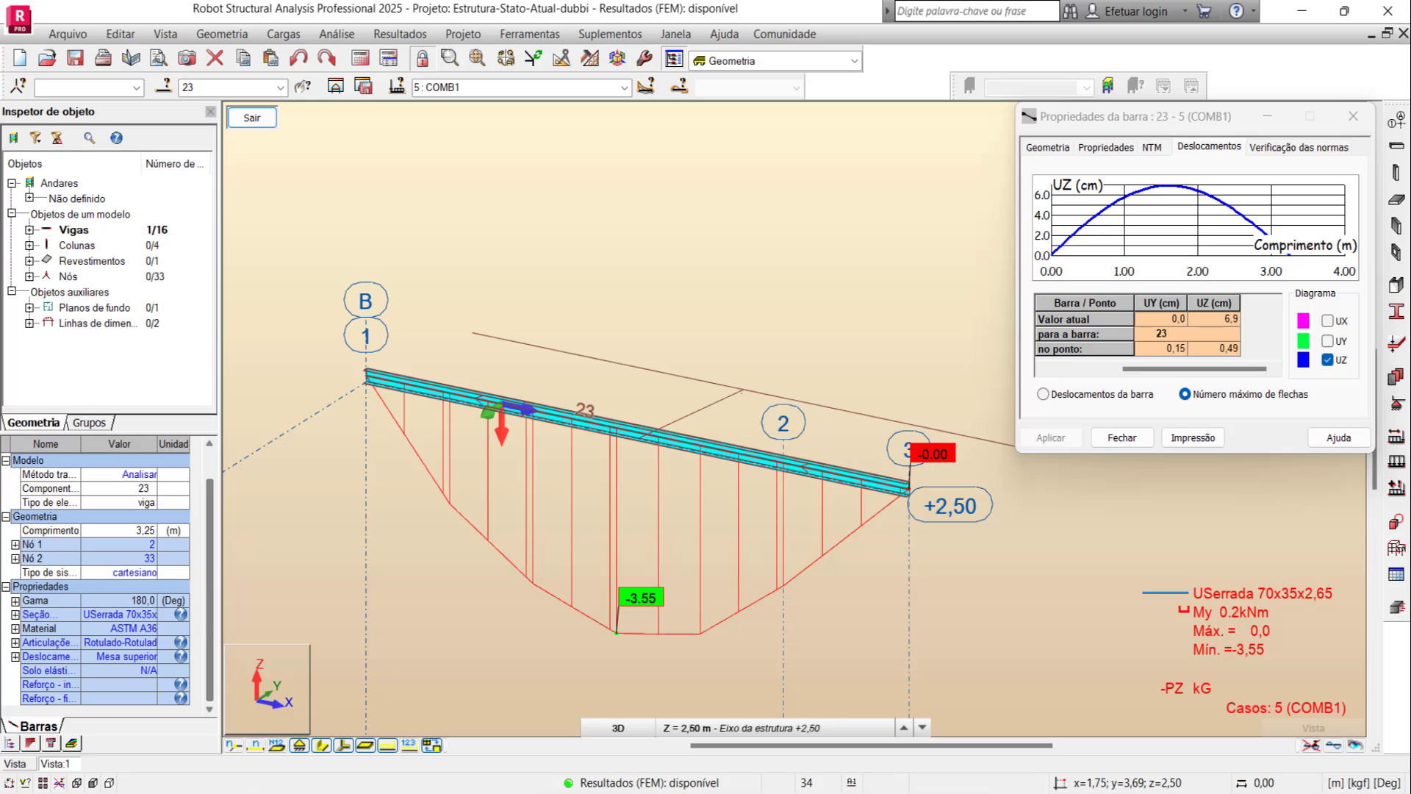
{"action": "left_click", "coordinate": [697, 439]}
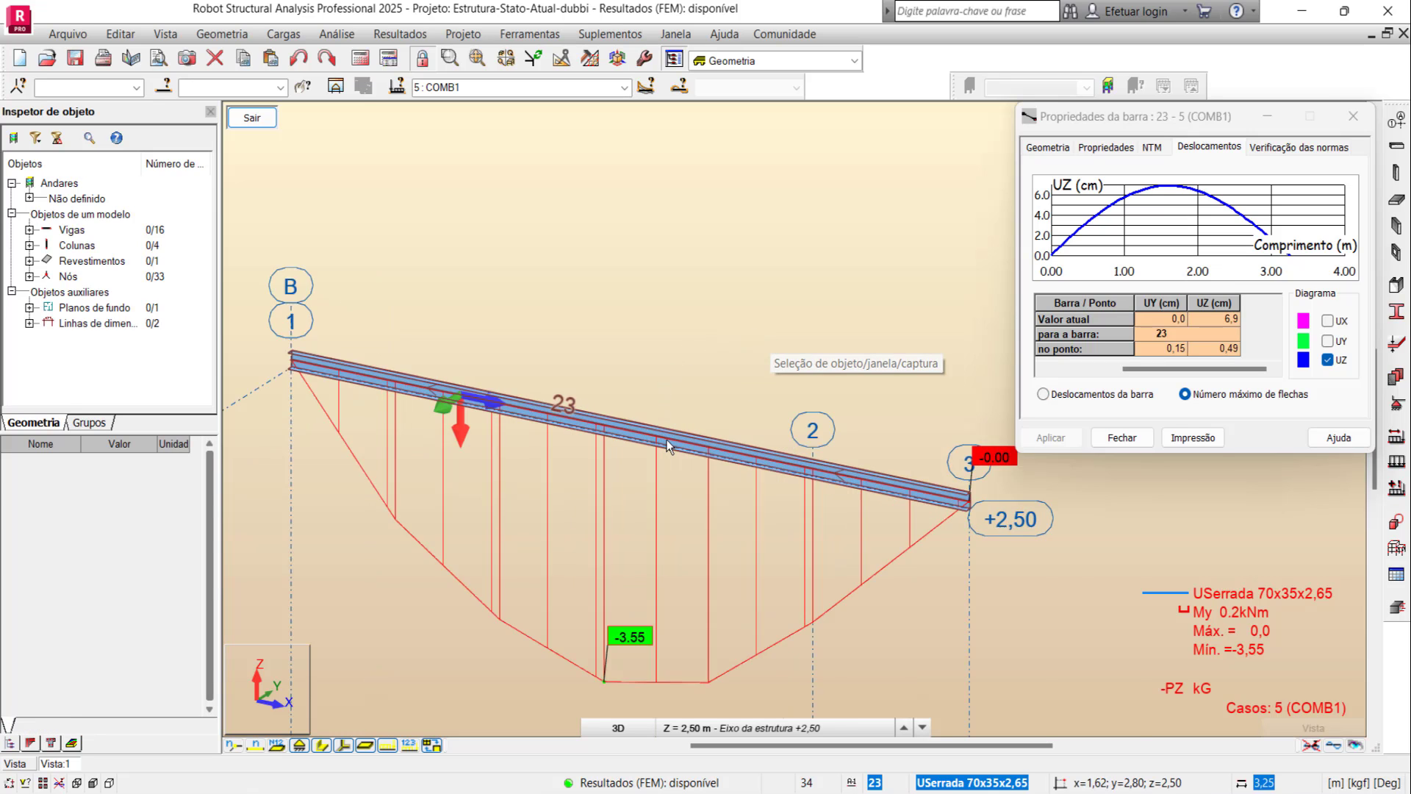
Step: Select beam 23 and enter 0 for its Gama angle, accepting obsolete results
{"action": "scroll", "coordinate": [667, 440], "scroll_direction": "up", "scroll_amount": 3}
{"action": "left_click", "coordinate": [655, 413]}
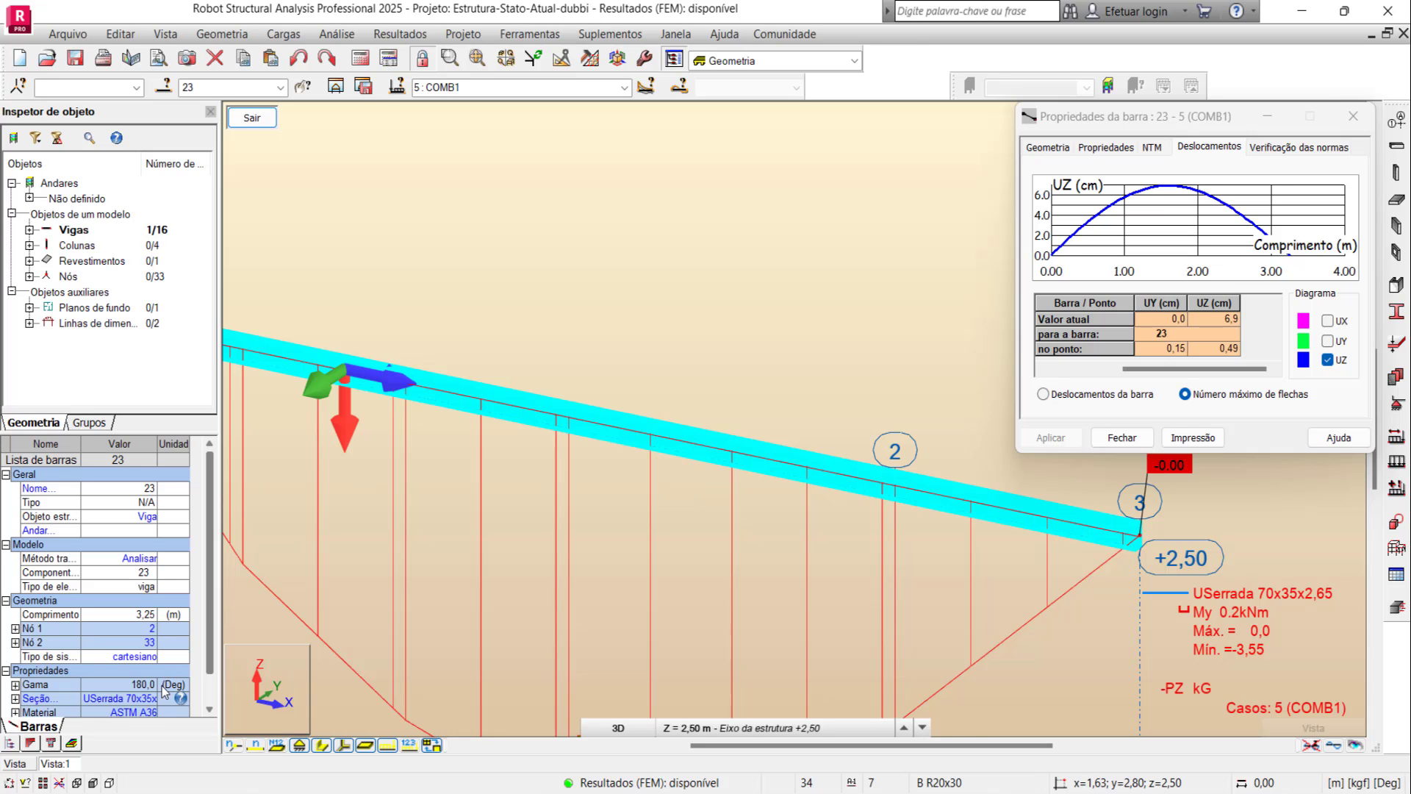
{"action": "left_click", "coordinate": [14, 684]}
{"action": "scroll", "coordinate": [31, 691], "scroll_direction": "down", "scroll_amount": 1}
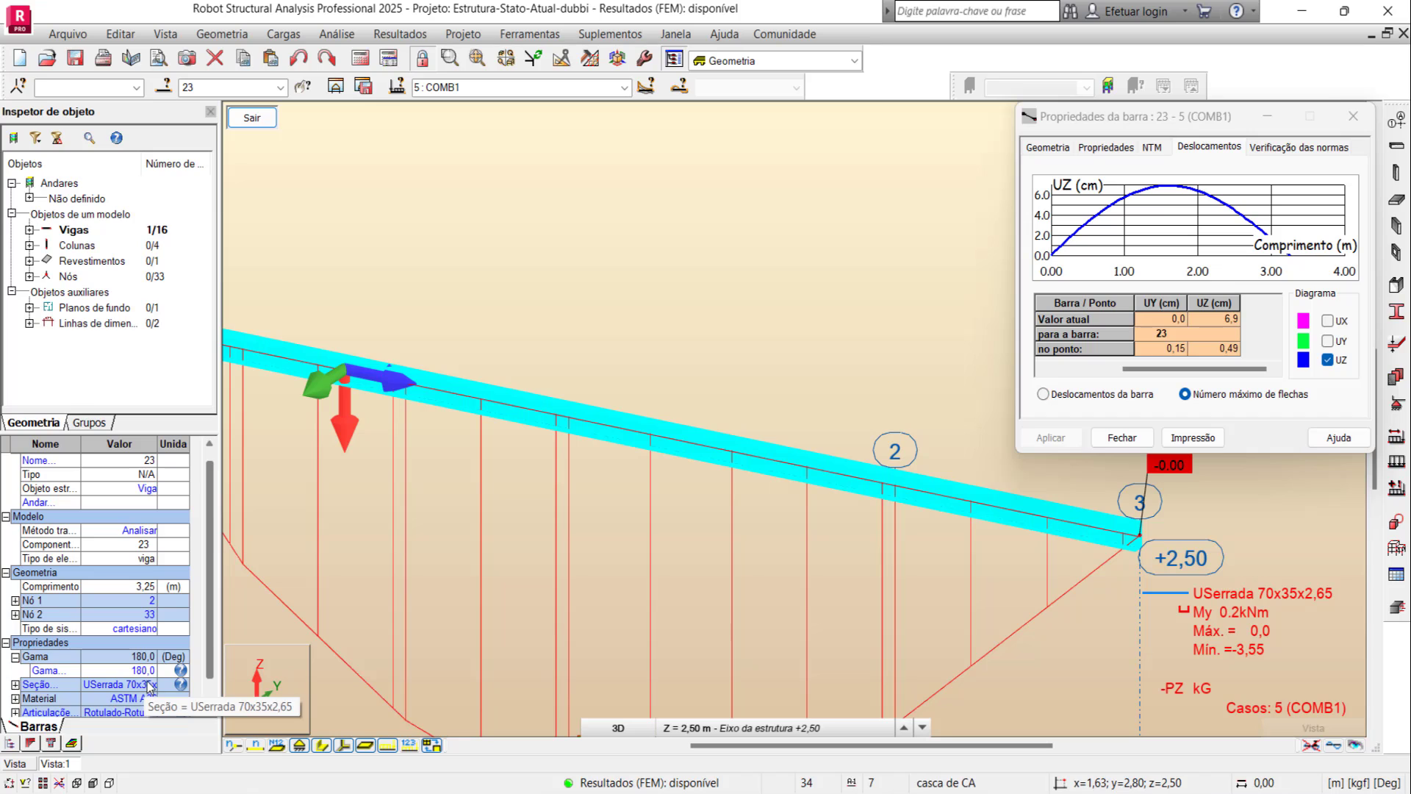
{"action": "left_click", "coordinate": [152, 671]}
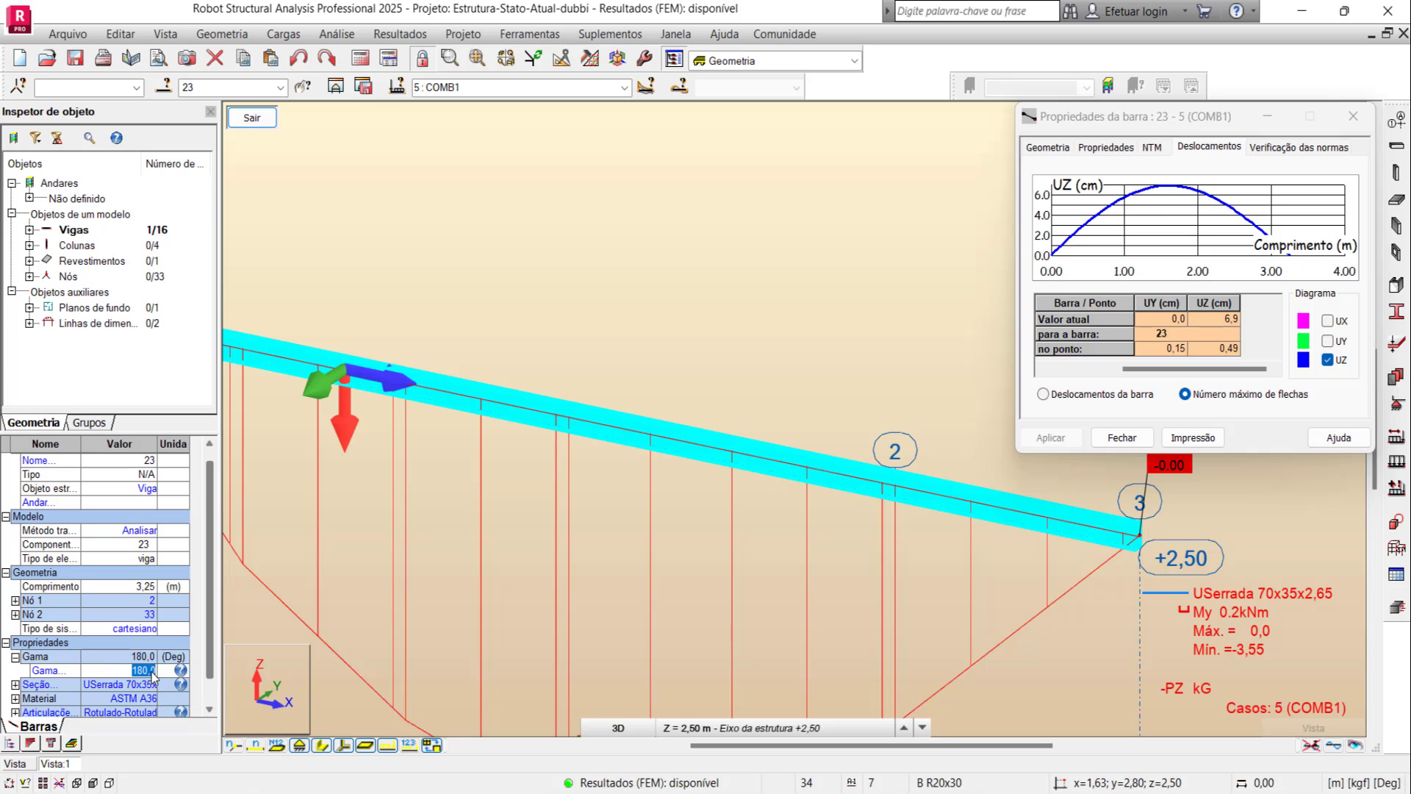
{"action": "type", "text": "0"}
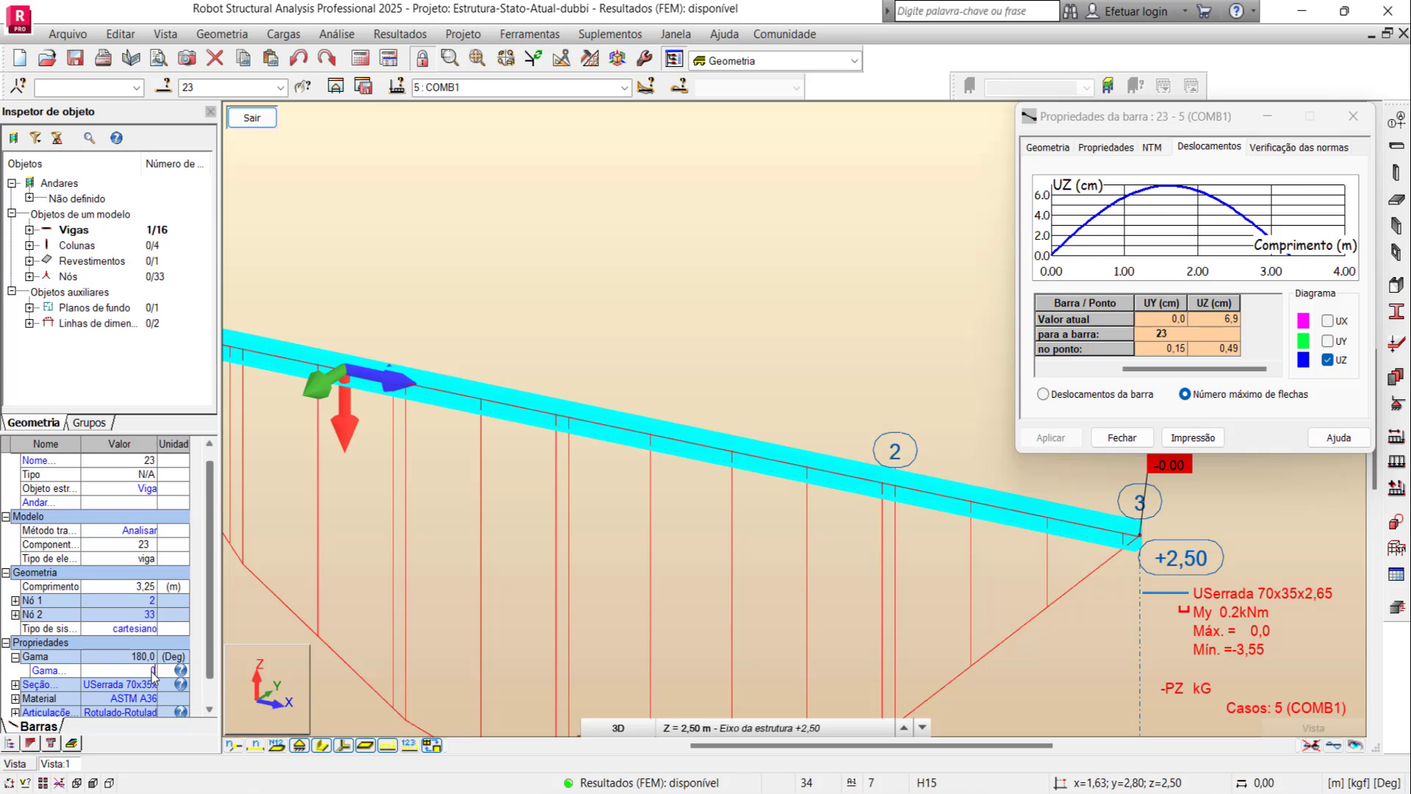
{"action": "key", "text": "Return"}
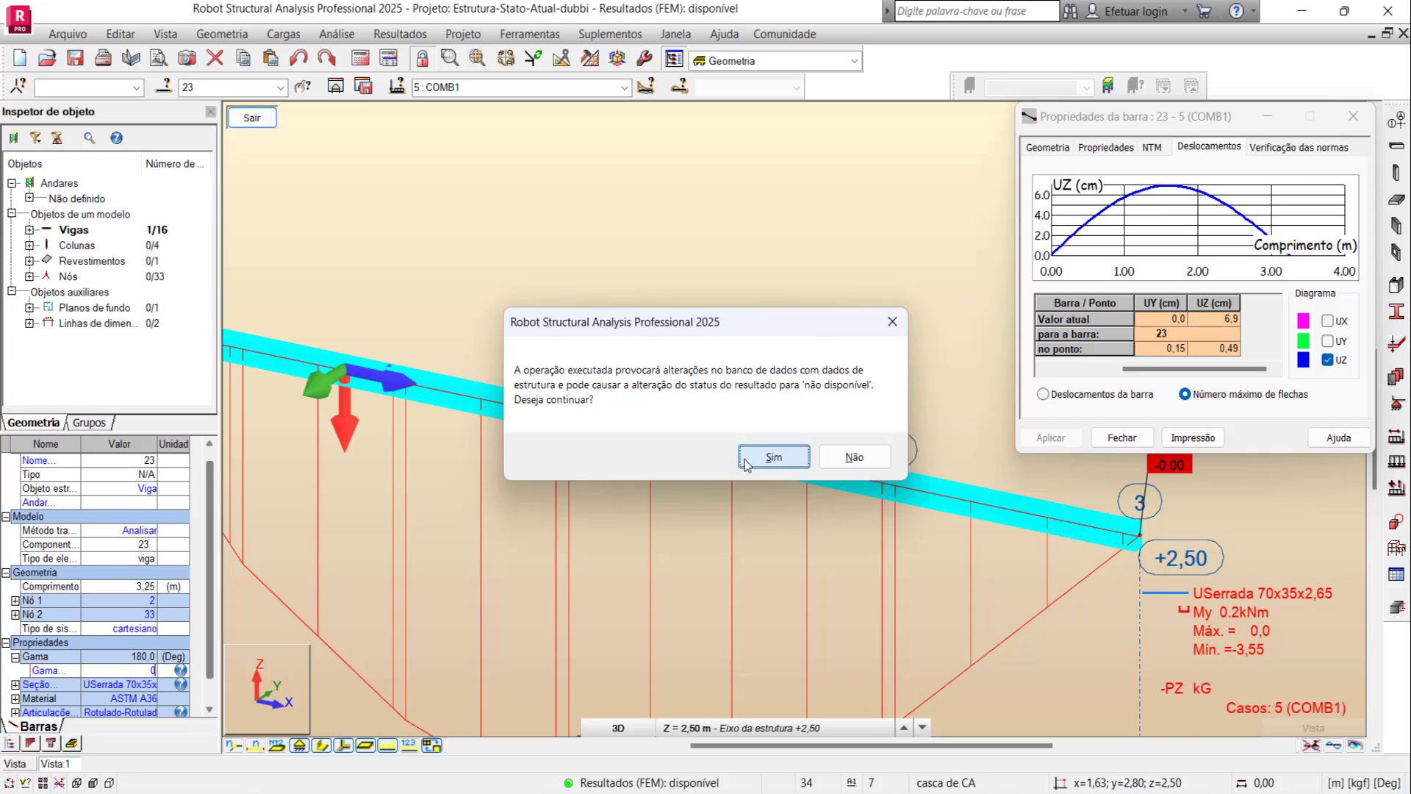
{"action": "left_click", "coordinate": [742, 461]}
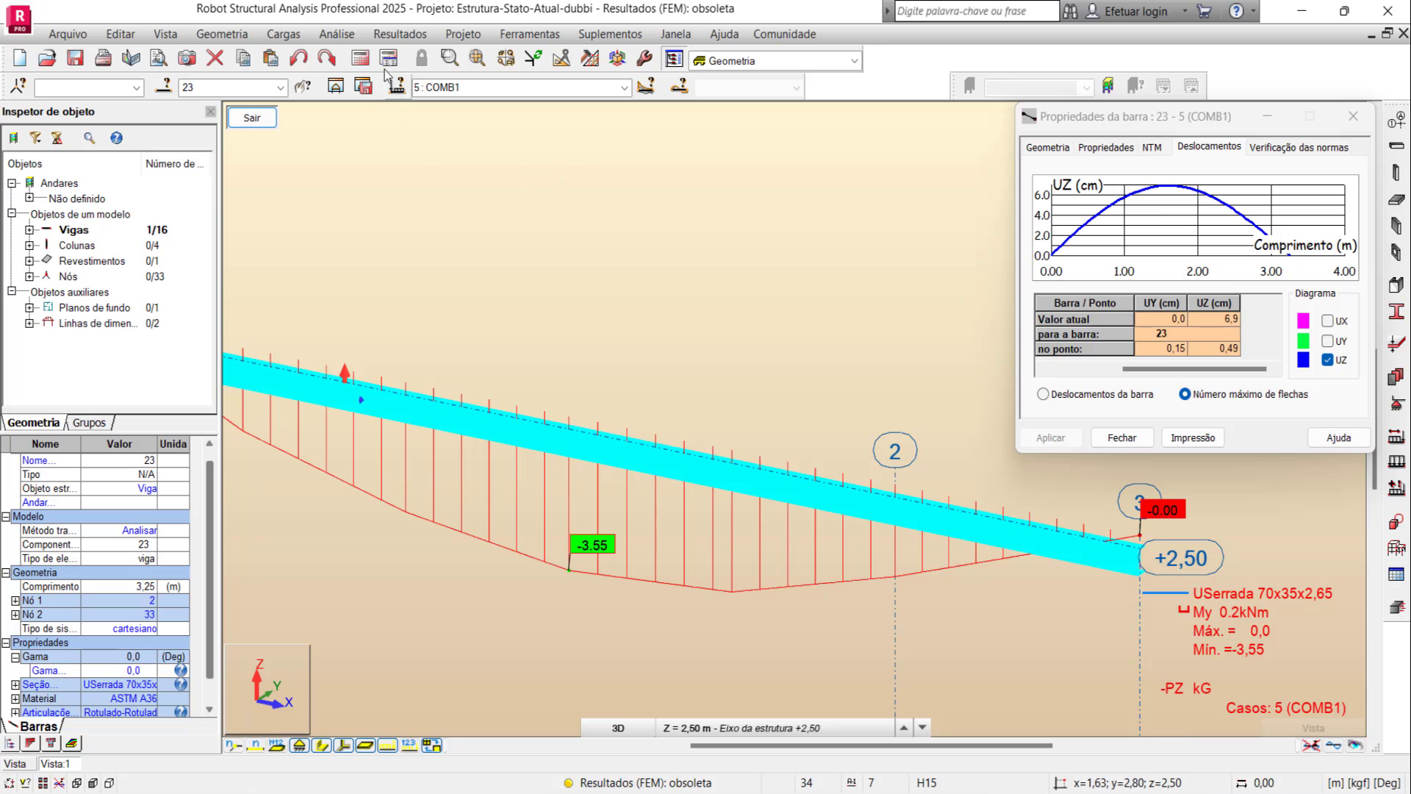
Step: Rerun the analysis with F5, continuing past the instability warning
{"action": "key", "text": "F5"}
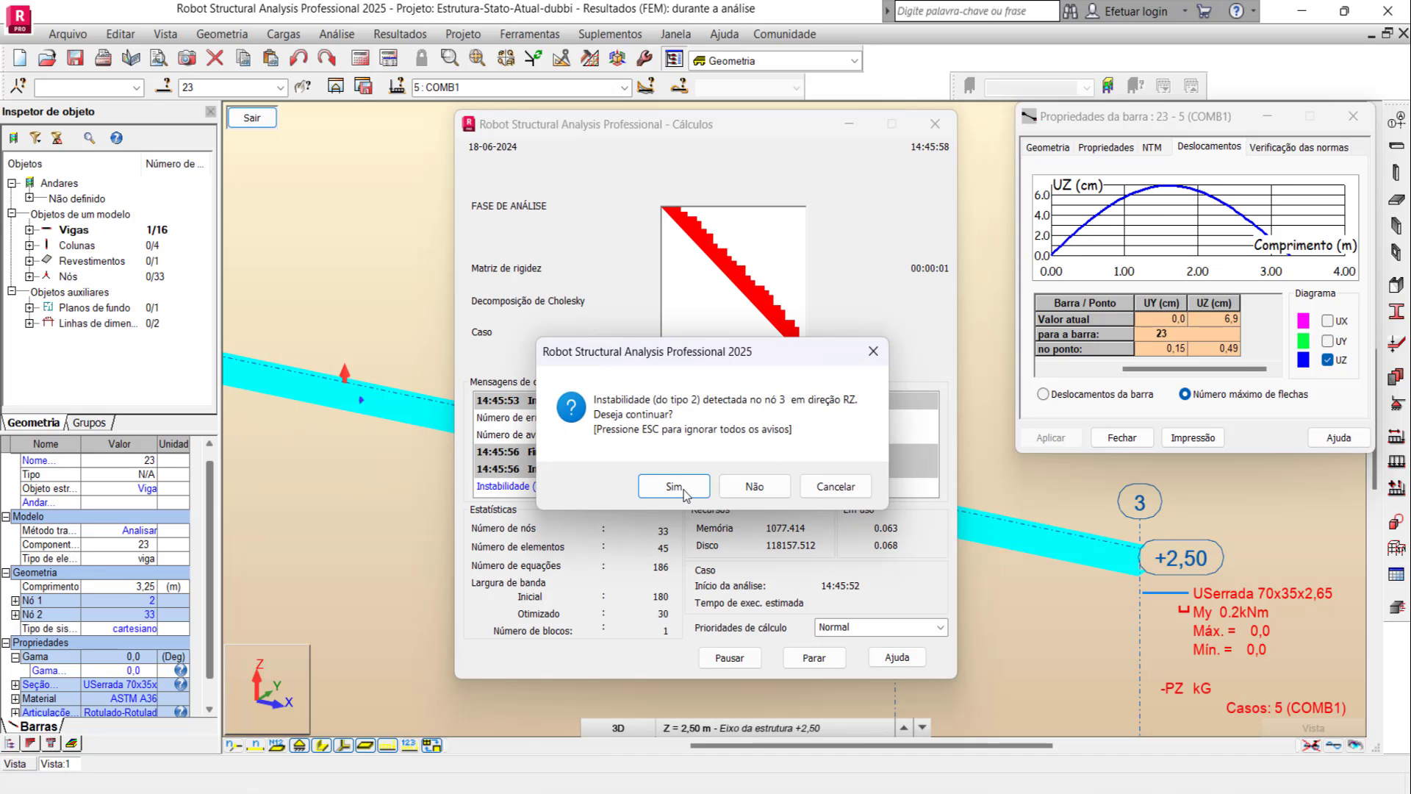
{"action": "left_click", "coordinate": [674, 487]}
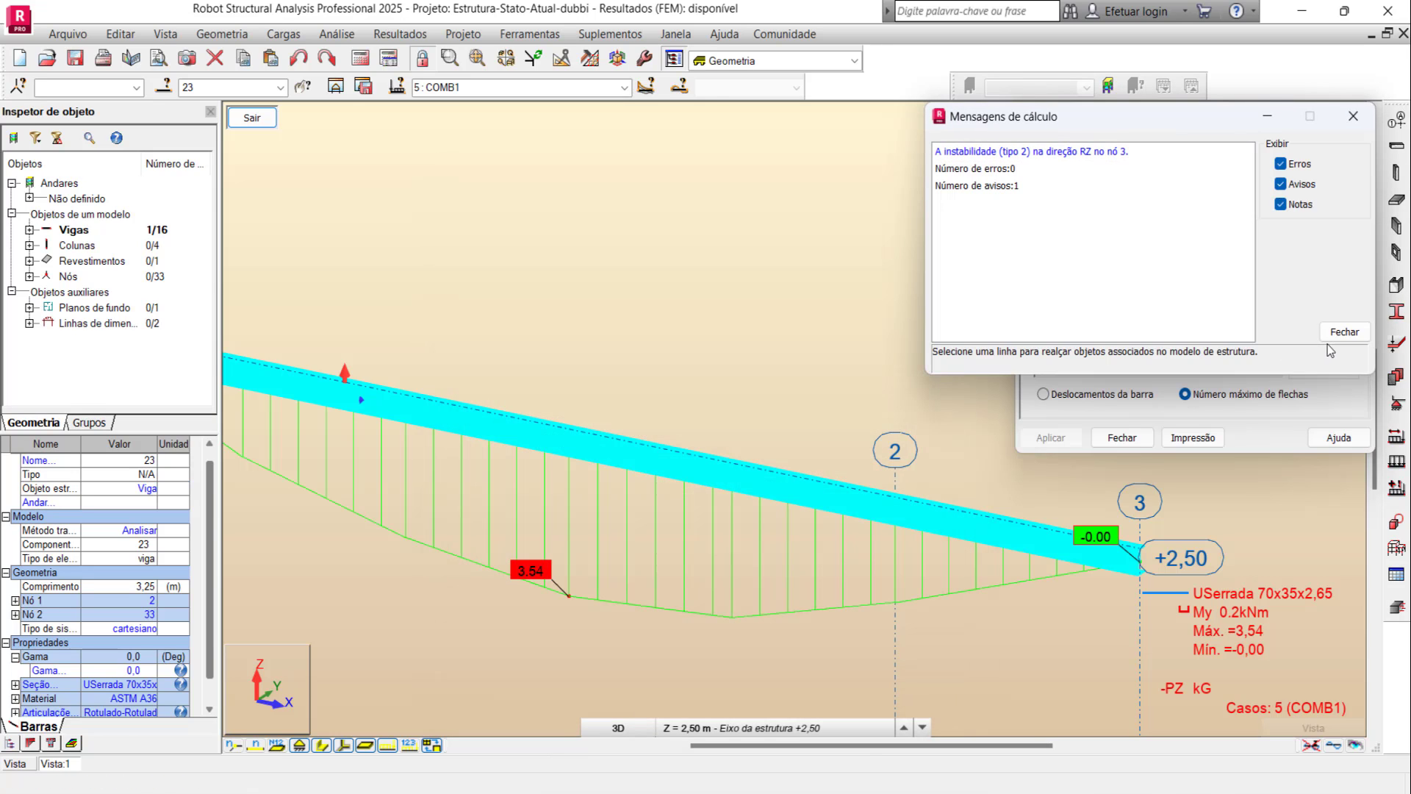
{"action": "left_click", "coordinate": [1343, 334]}
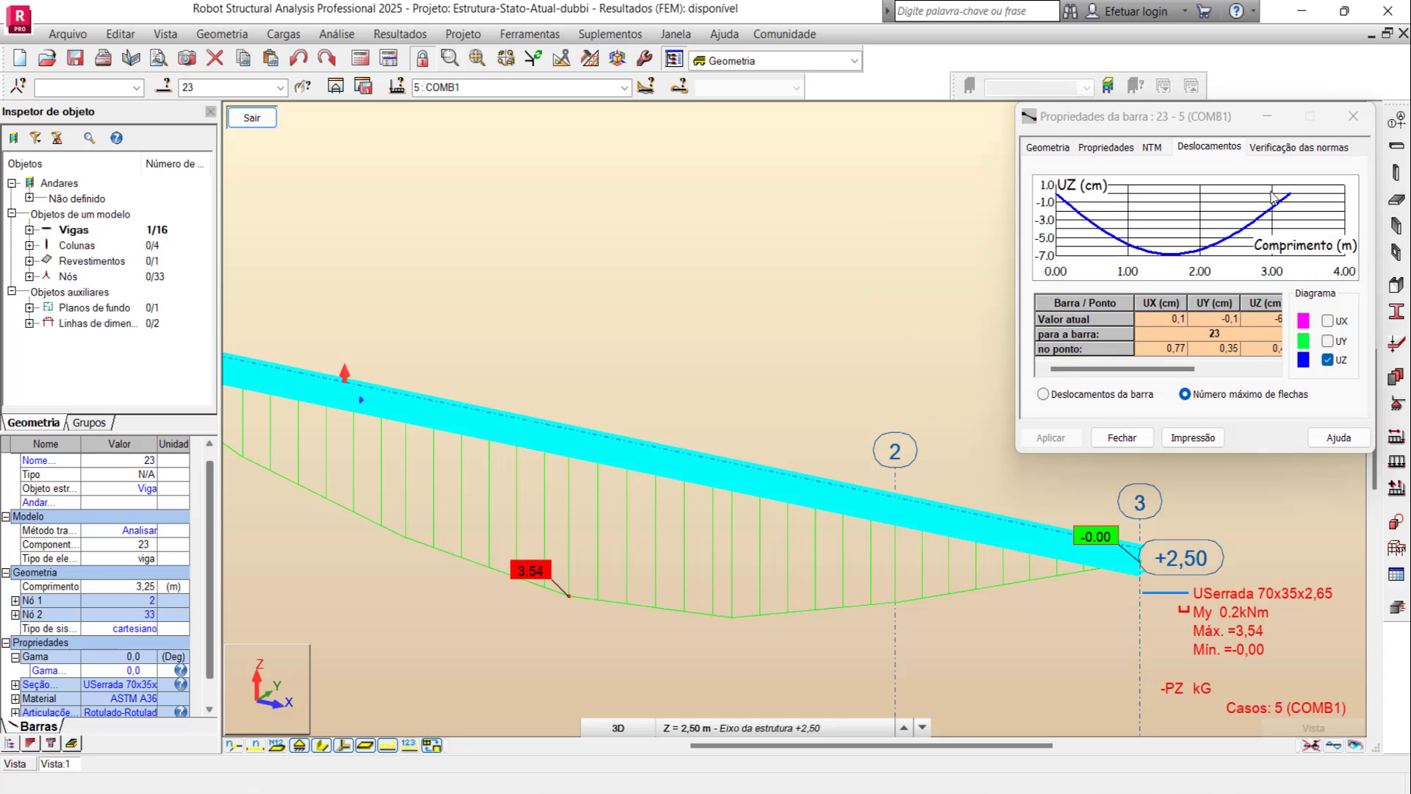
Step: Review beam 23's deflections and zoom around it, then close the bar properties window
{"action": "left_click_drag", "start_coordinate": [1177, 366], "coordinate": [1270, 370]}
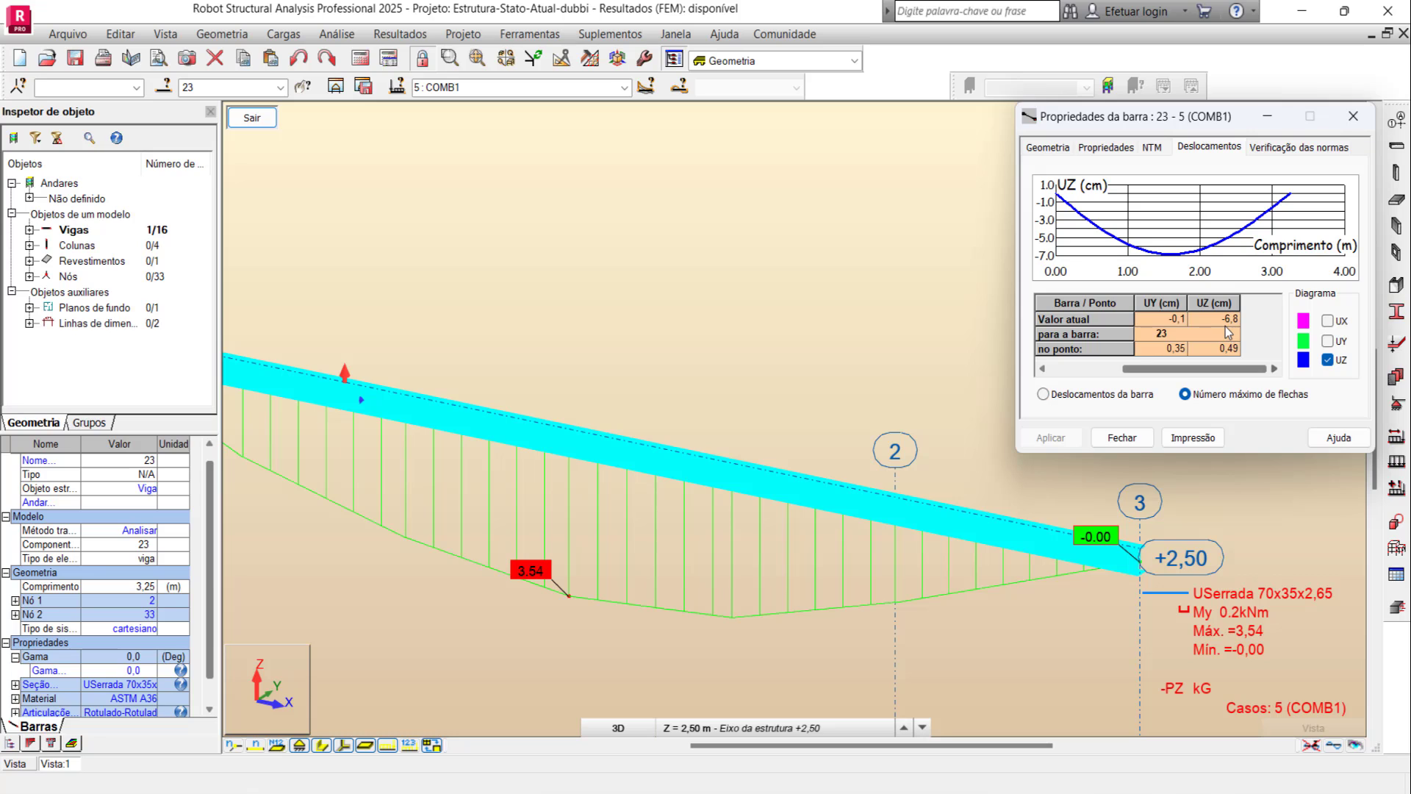
{"action": "scroll", "coordinate": [732, 464], "scroll_direction": "down", "scroll_amount": 1}
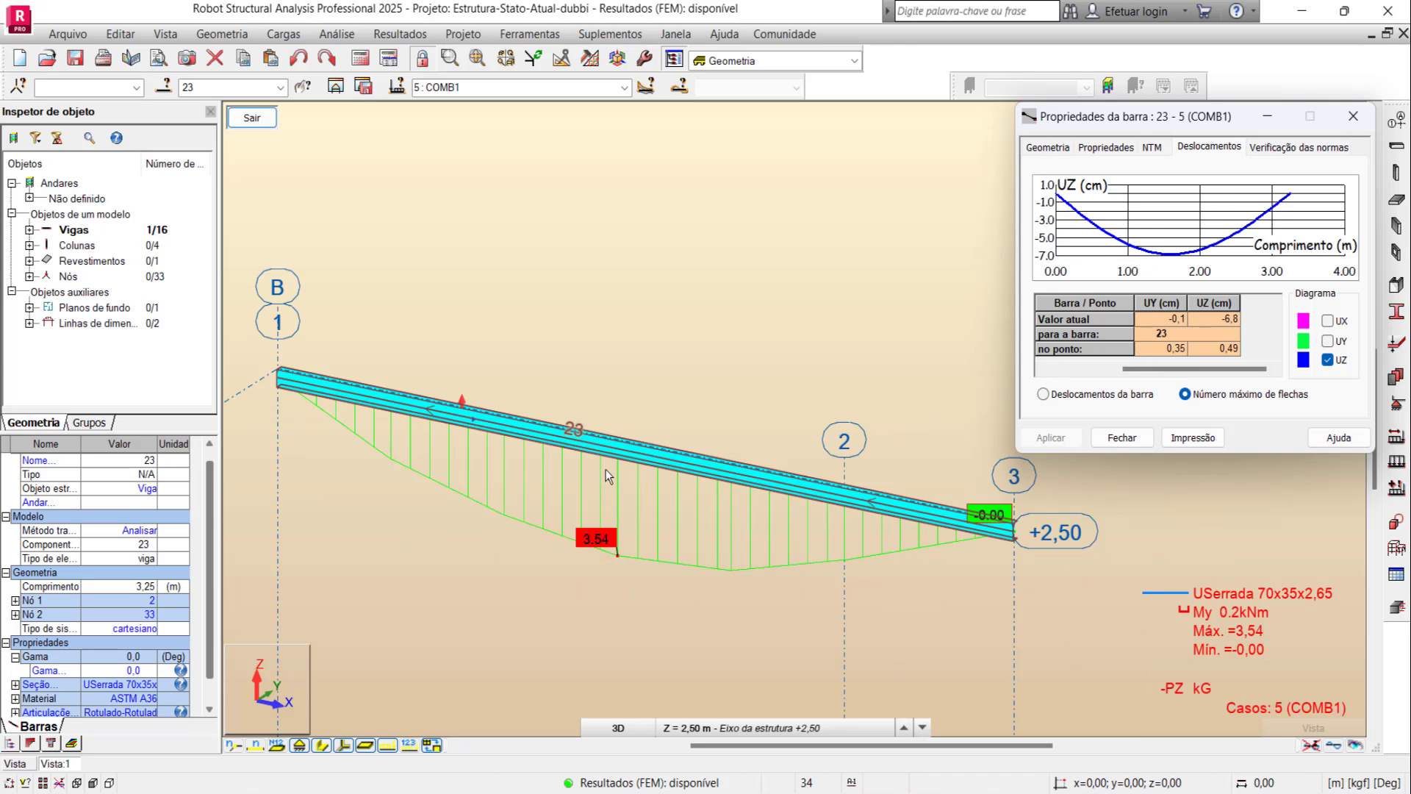
{"action": "left_click", "coordinate": [343, 746]}
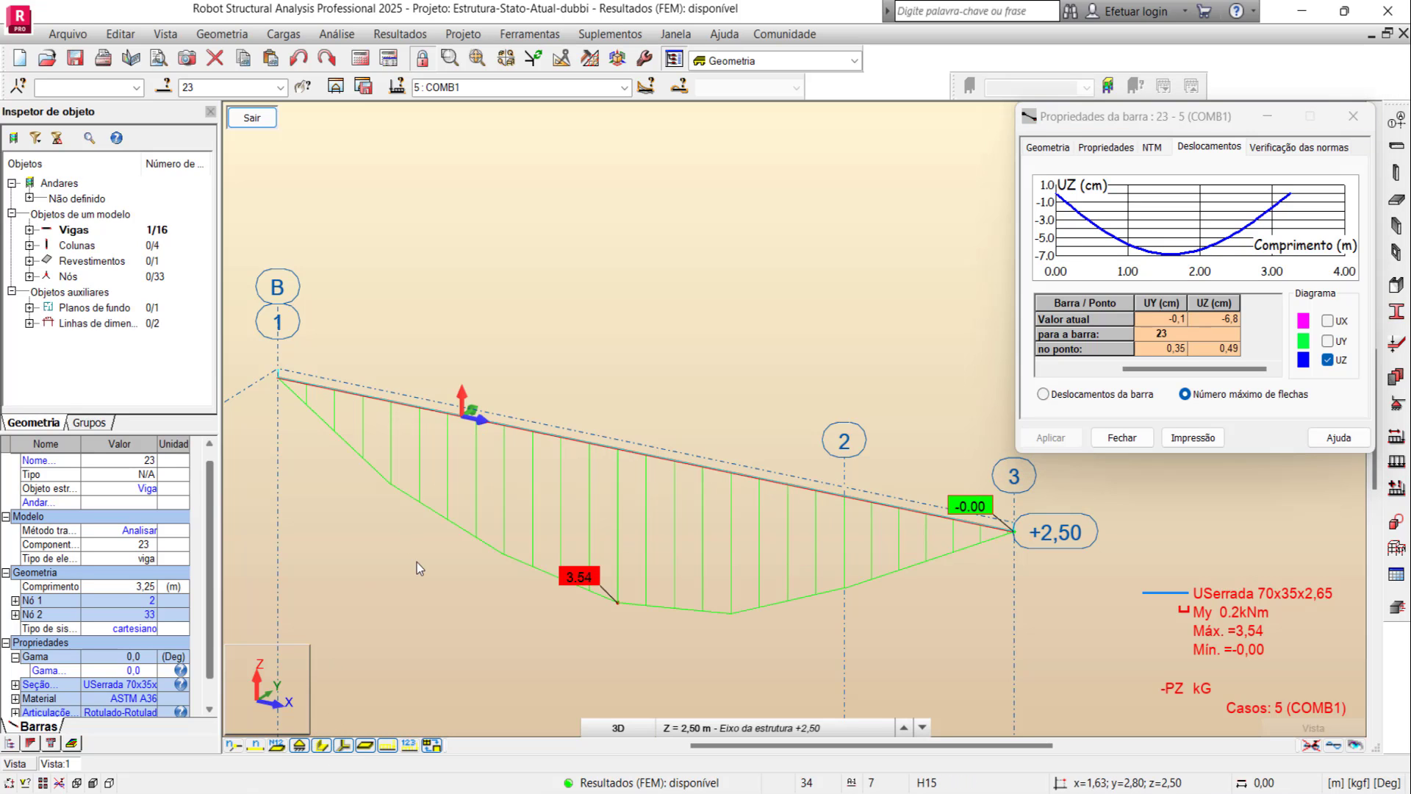
{"action": "scroll", "coordinate": [473, 424], "scroll_direction": "up", "scroll_amount": 1}
{"action": "scroll", "coordinate": [473, 424], "scroll_direction": "up", "scroll_amount": 1}
{"action": "scroll", "coordinate": [441, 387], "scroll_direction": "up", "scroll_amount": 1}
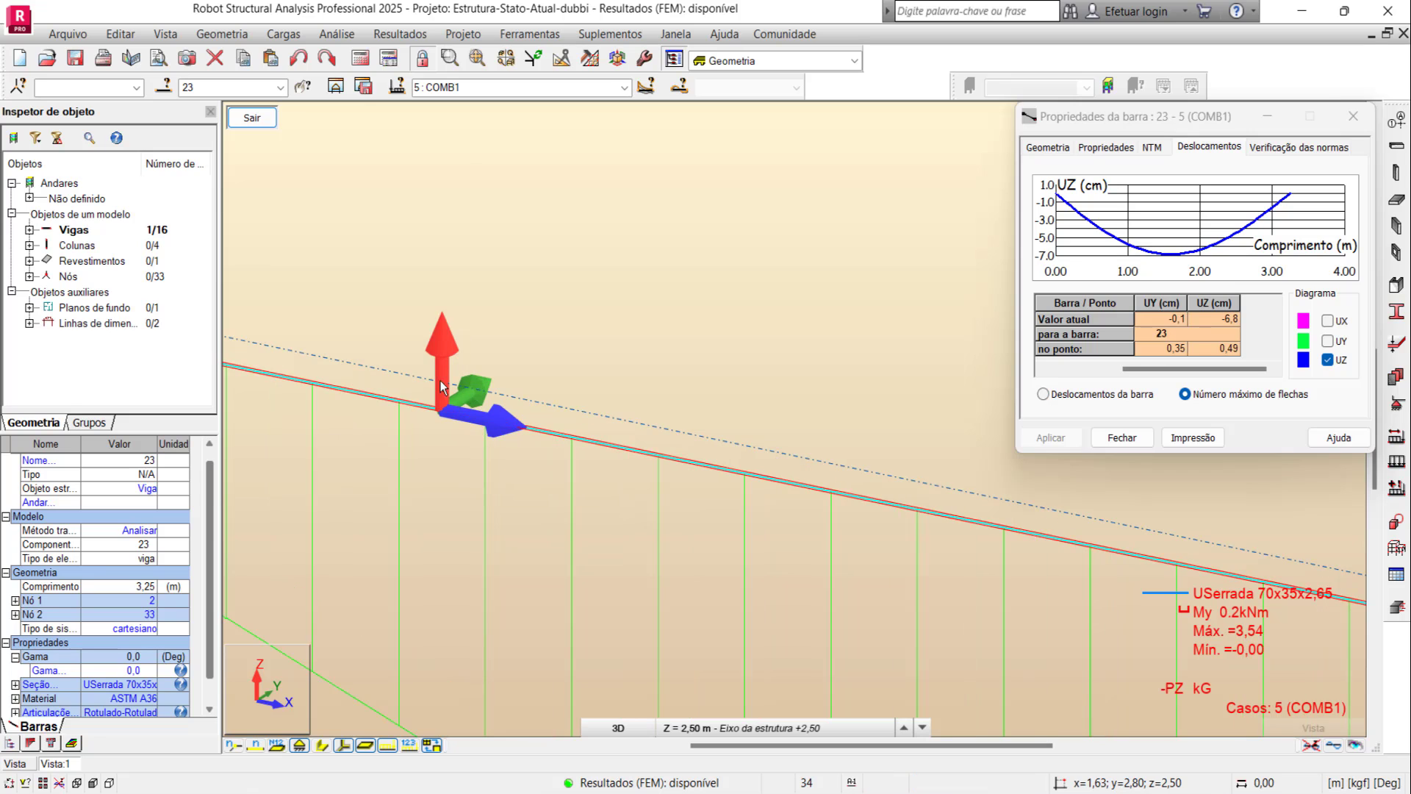
{"action": "scroll", "coordinate": [453, 456], "scroll_direction": "down", "scroll_amount": 1}
{"action": "scroll", "coordinate": [452, 456], "scroll_direction": "down", "scroll_amount": 1}
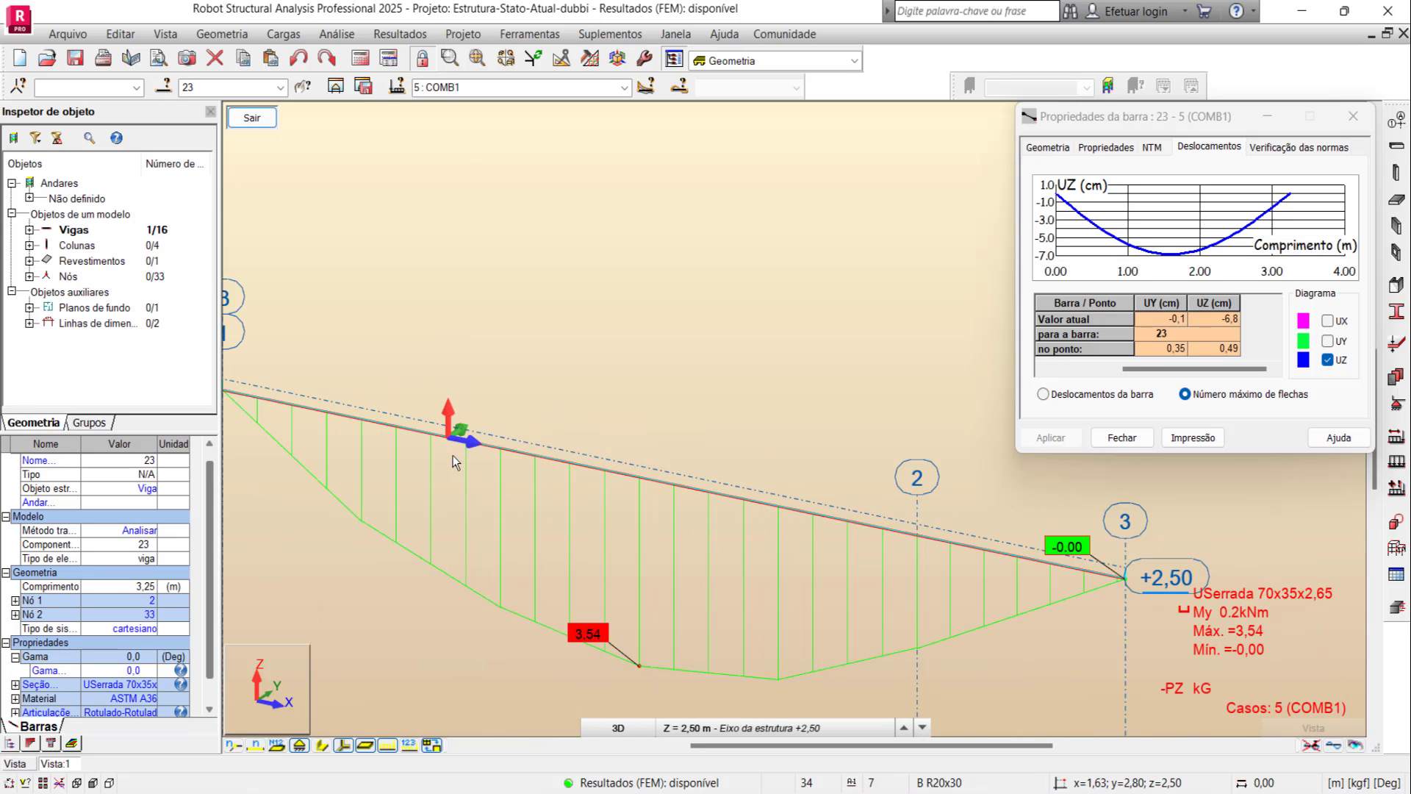
{"action": "scroll", "coordinate": [453, 456], "scroll_direction": "down", "scroll_amount": 1}
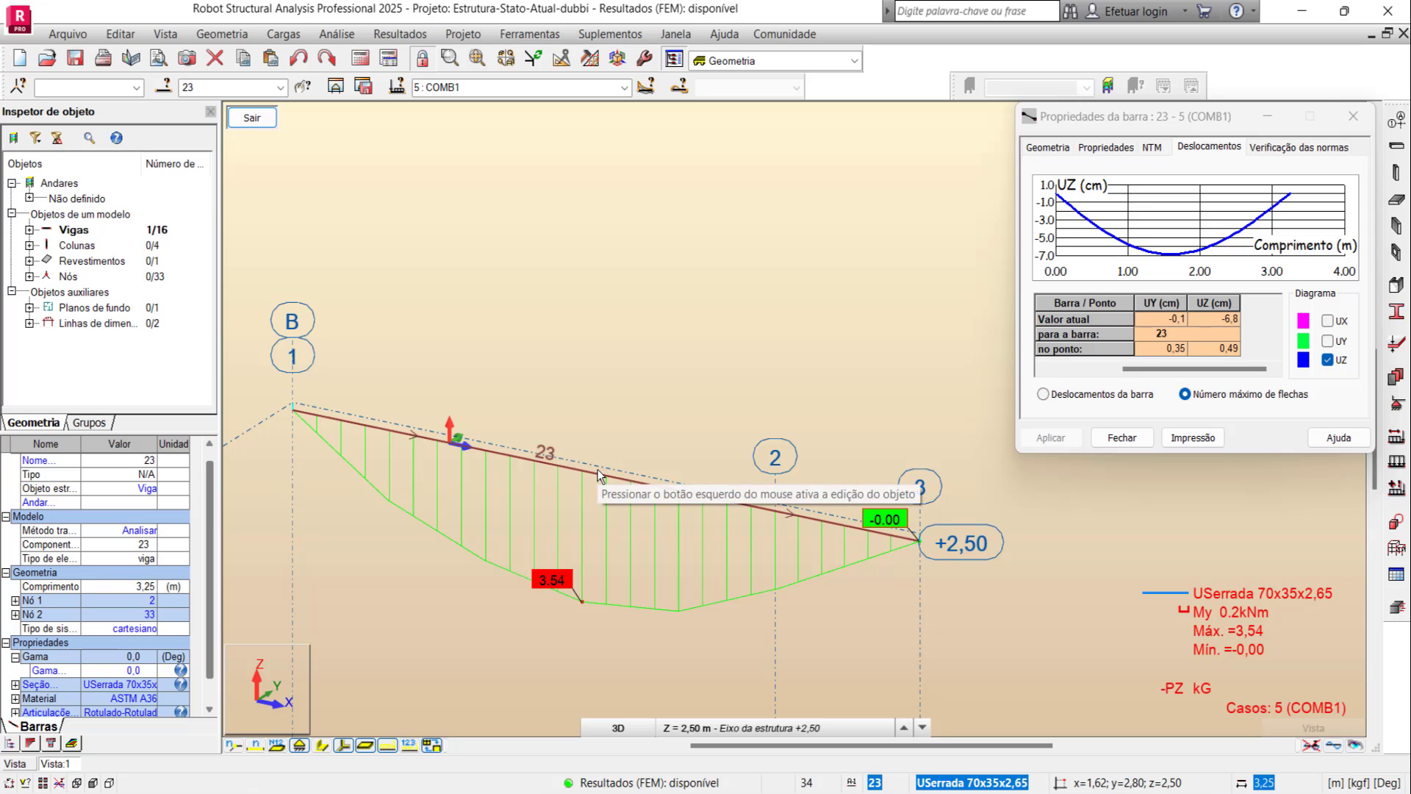
{"action": "left_click", "coordinate": [1122, 438]}
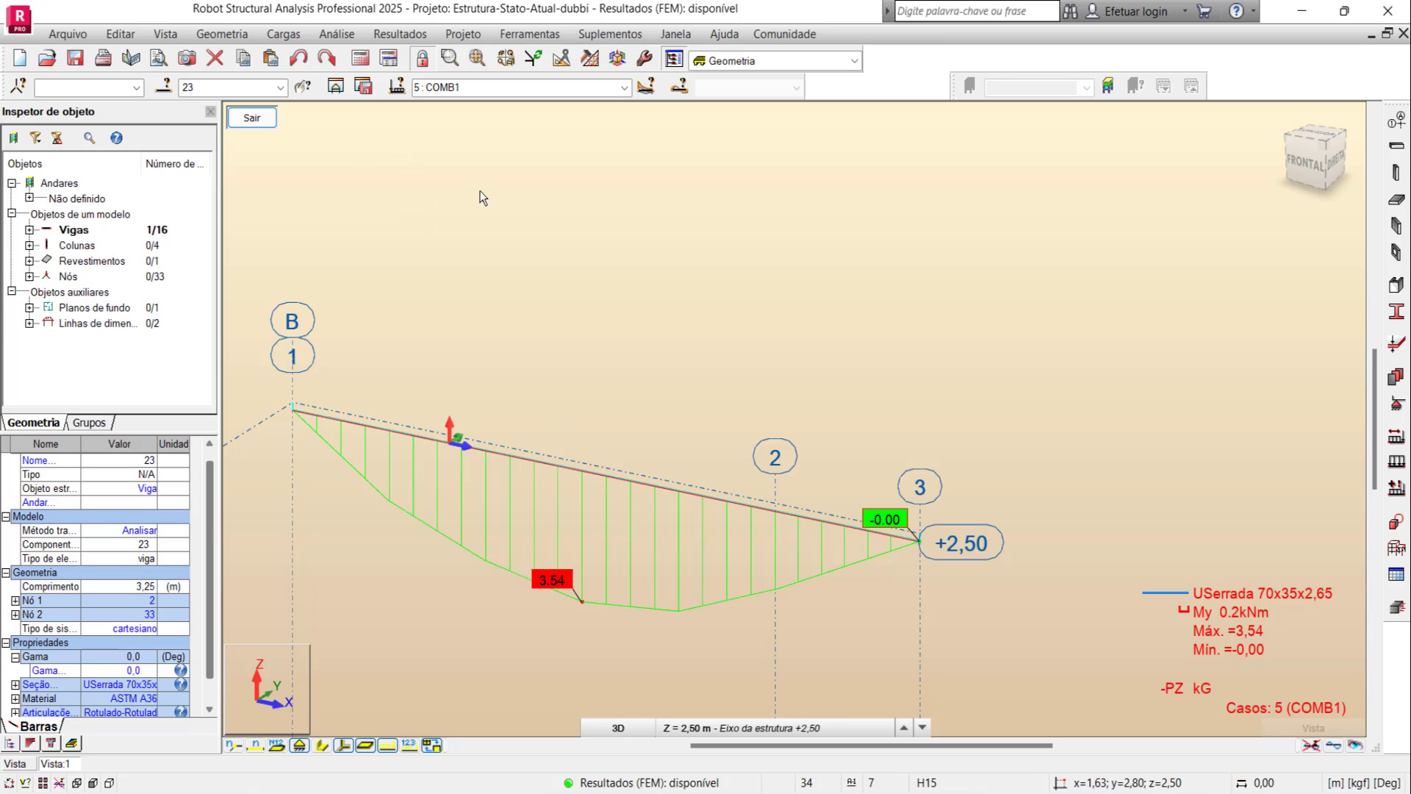
Step: Divide beam 23 into 2 segments via Editar > Dividir, accepting obsolete results
{"action": "left_click", "coordinate": [121, 33]}
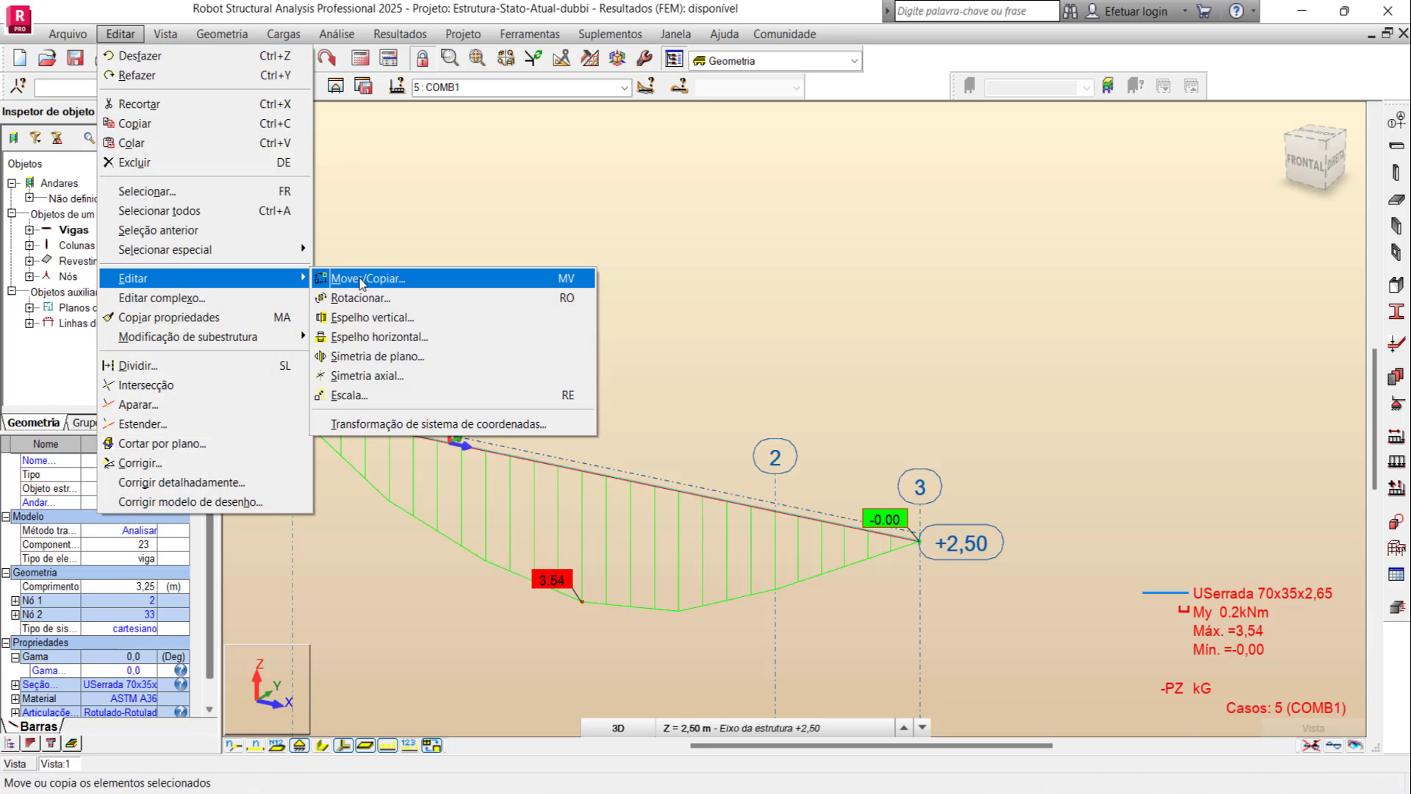
{"action": "left_click", "coordinate": [186, 365]}
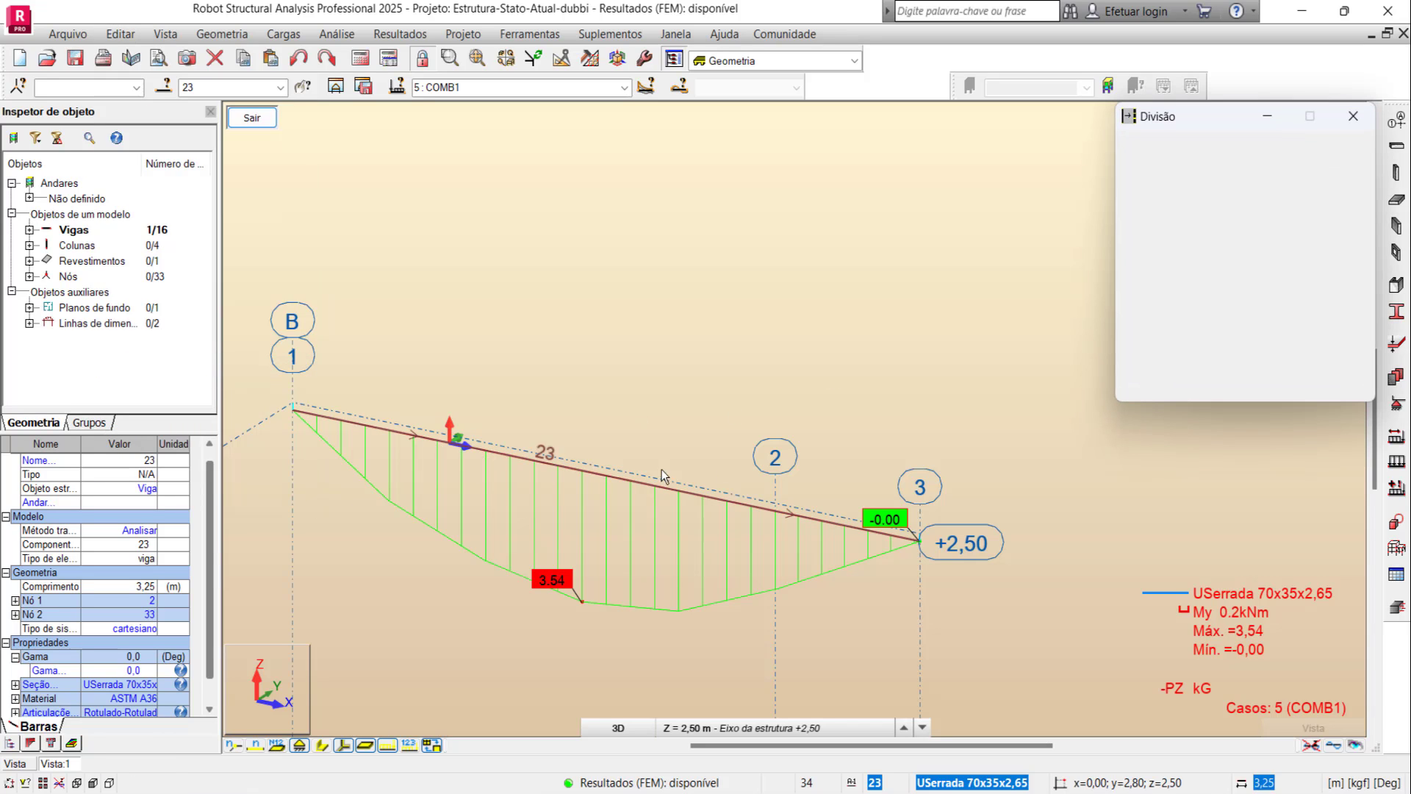
{"action": "double_click", "coordinate": [1168, 324]}
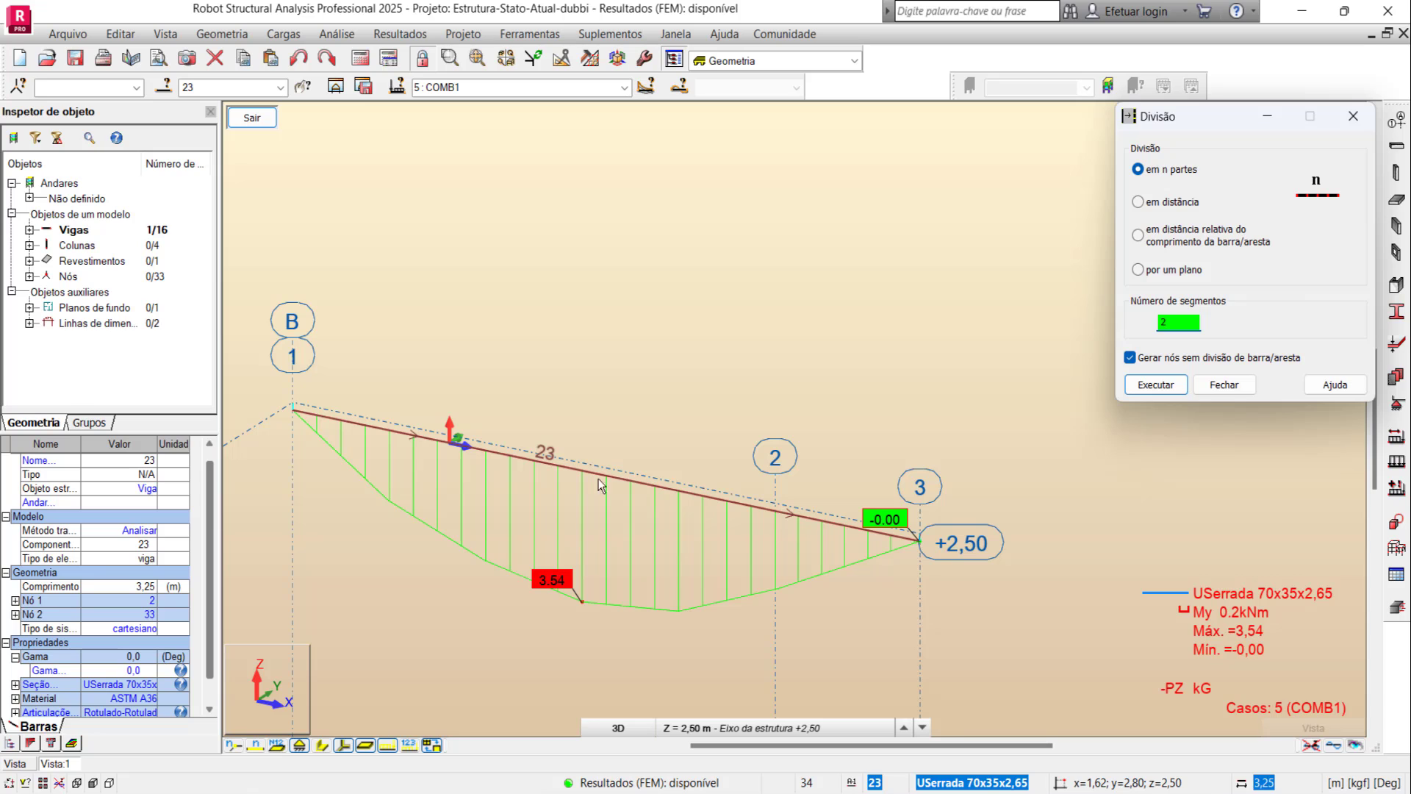
{"action": "left_click", "coordinate": [1142, 385]}
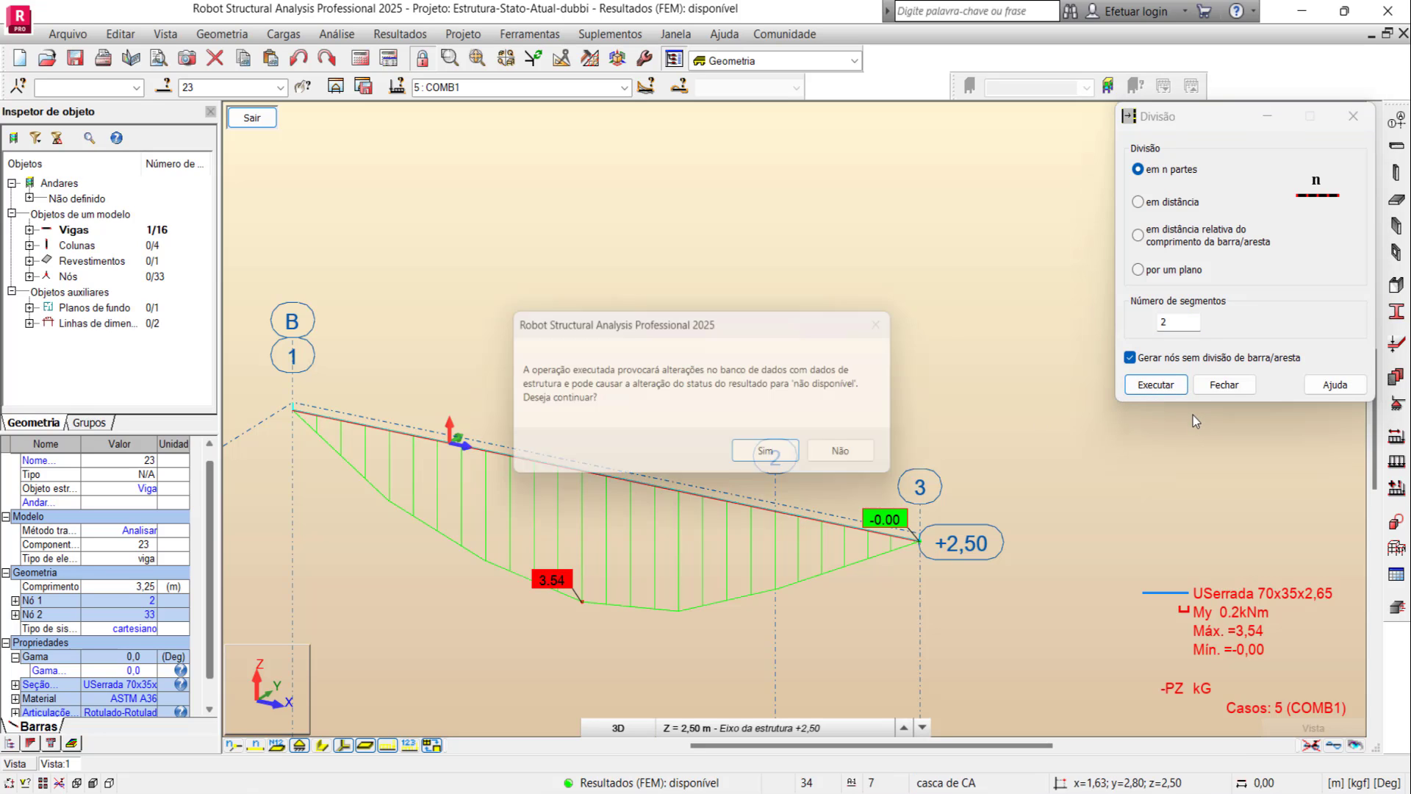
{"action": "left_click", "coordinate": [764, 460]}
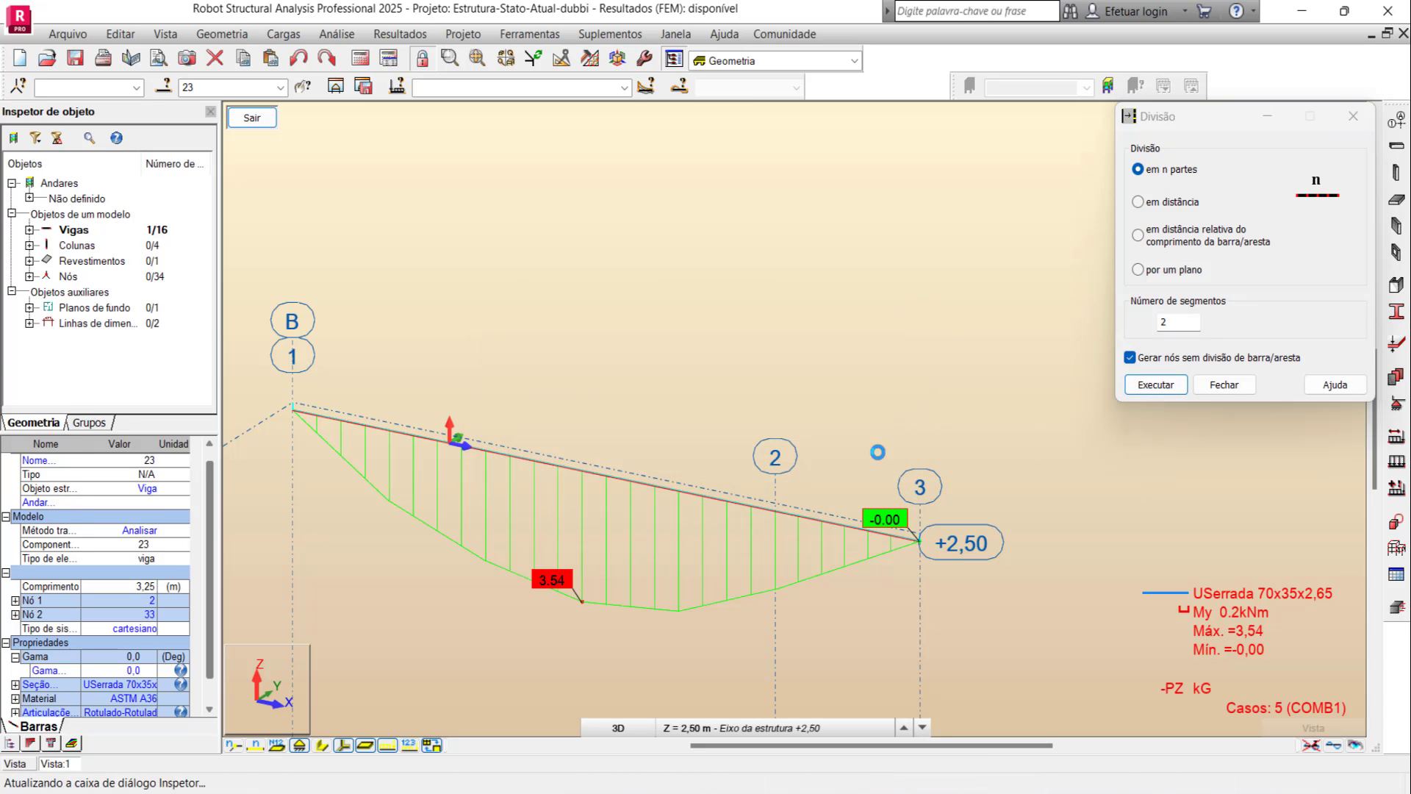
{"action": "left_click", "coordinate": [1216, 388]}
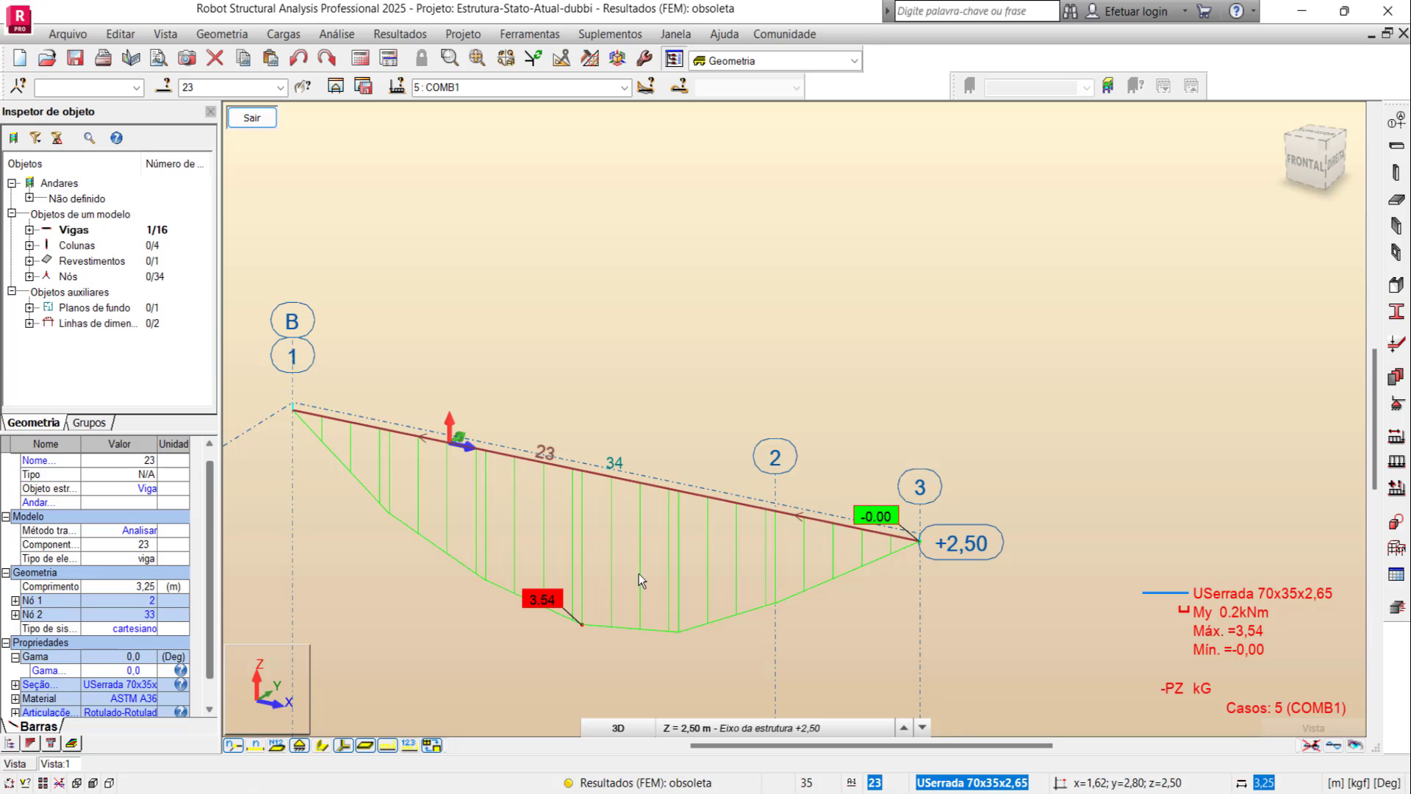
{"action": "scroll", "coordinate": [625, 508], "scroll_direction": "up", "scroll_amount": 2}
{"action": "scroll", "coordinate": [622, 491], "scroll_direction": "up", "scroll_amount": 2}
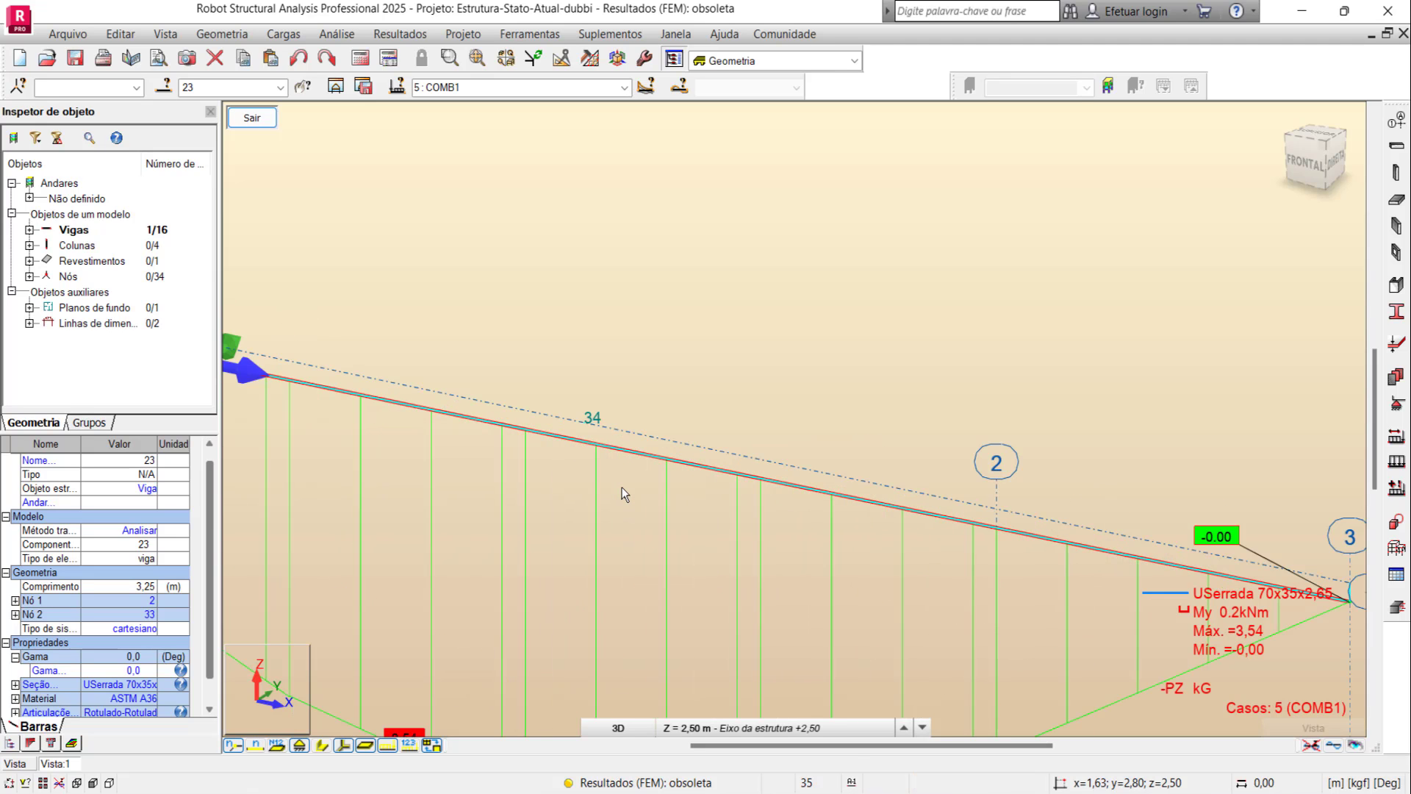
{"action": "scroll", "coordinate": [622, 487], "scroll_direction": "down", "scroll_amount": 1}
{"action": "scroll", "coordinate": [622, 487], "scroll_direction": "down", "scroll_amount": 3}
{"action": "scroll", "coordinate": [621, 487], "scroll_direction": "down", "scroll_amount": 1}
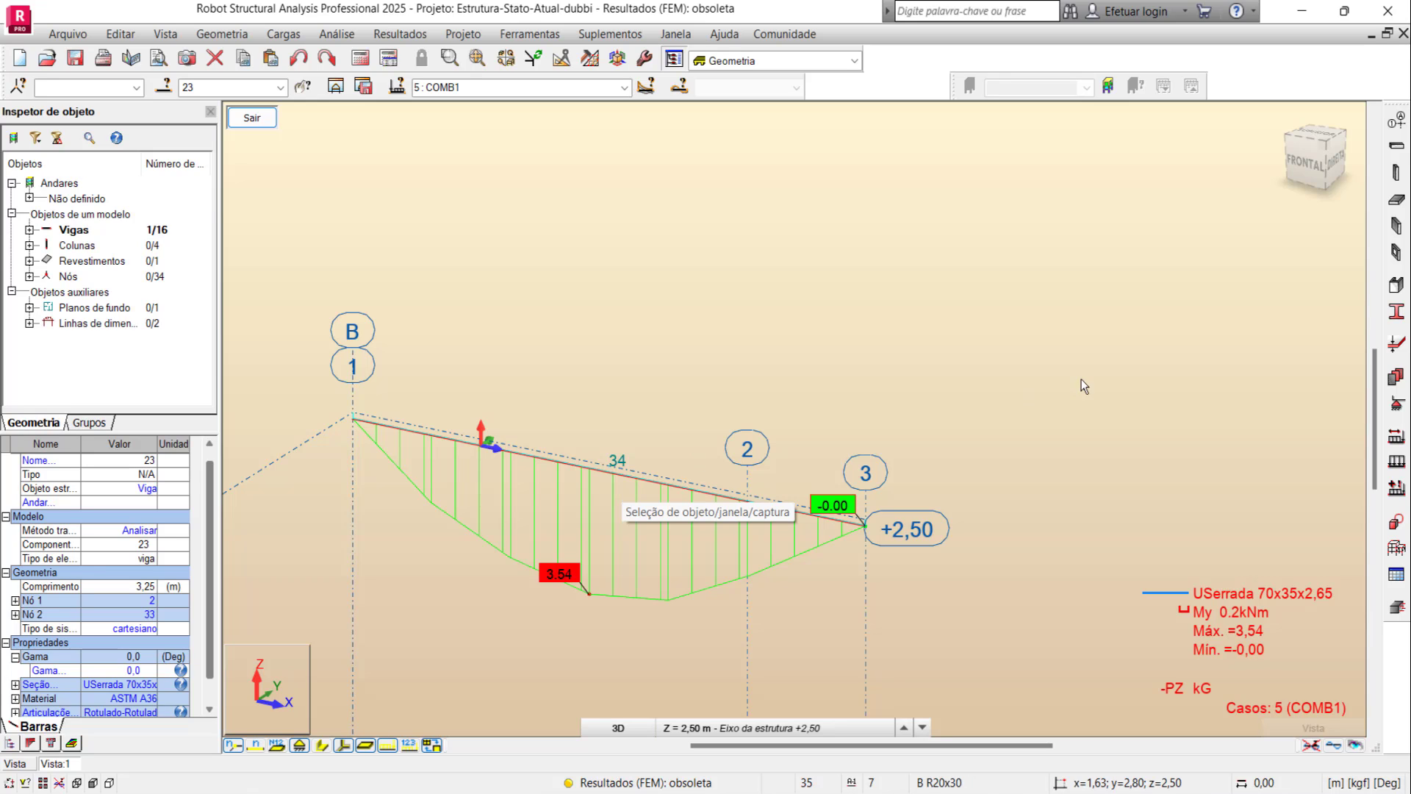
Step: Assign a Rotulado (pinned) support to node 34 in the Apoios dialog
{"action": "left_click", "coordinate": [1397, 403]}
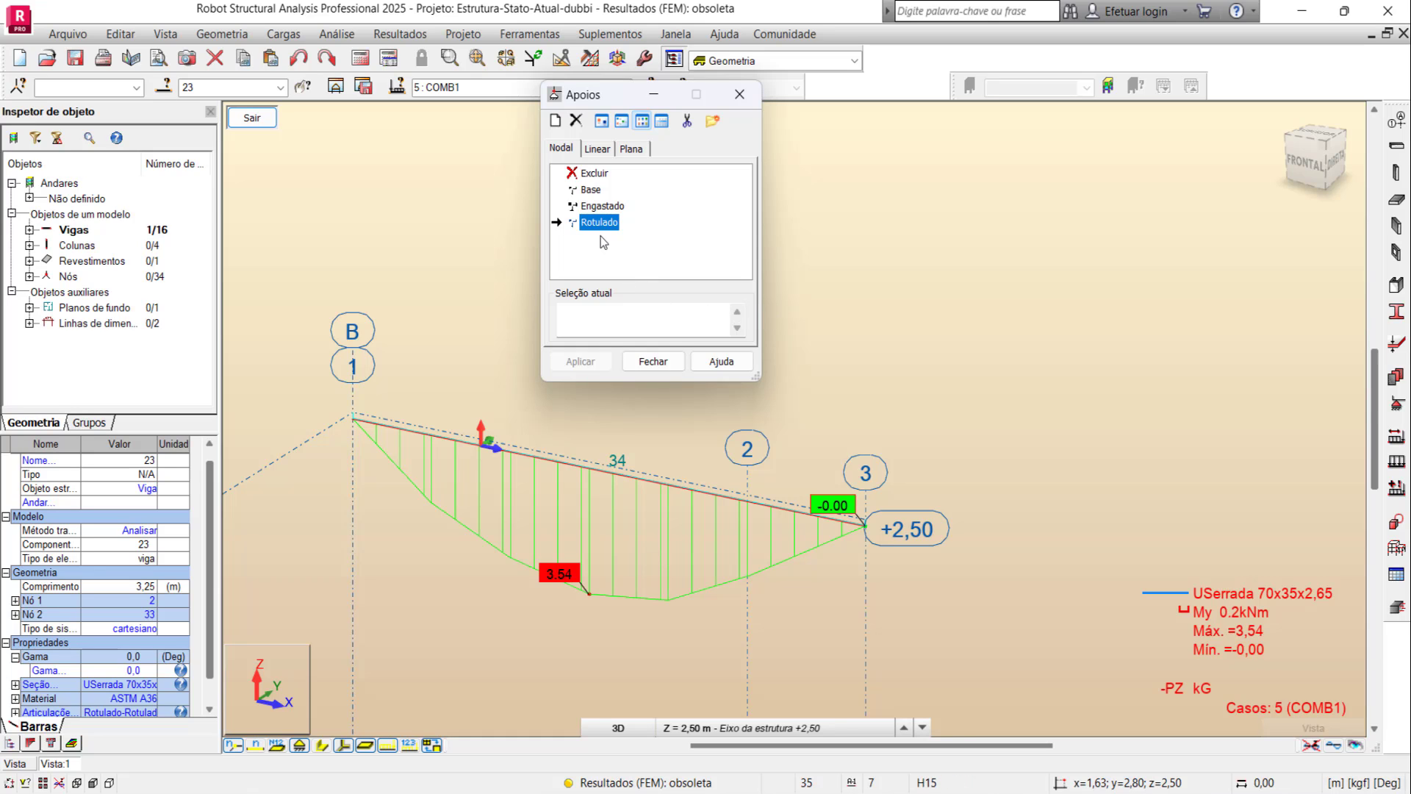
{"action": "left_click", "coordinate": [602, 312]}
{"action": "type", "text": "34"}
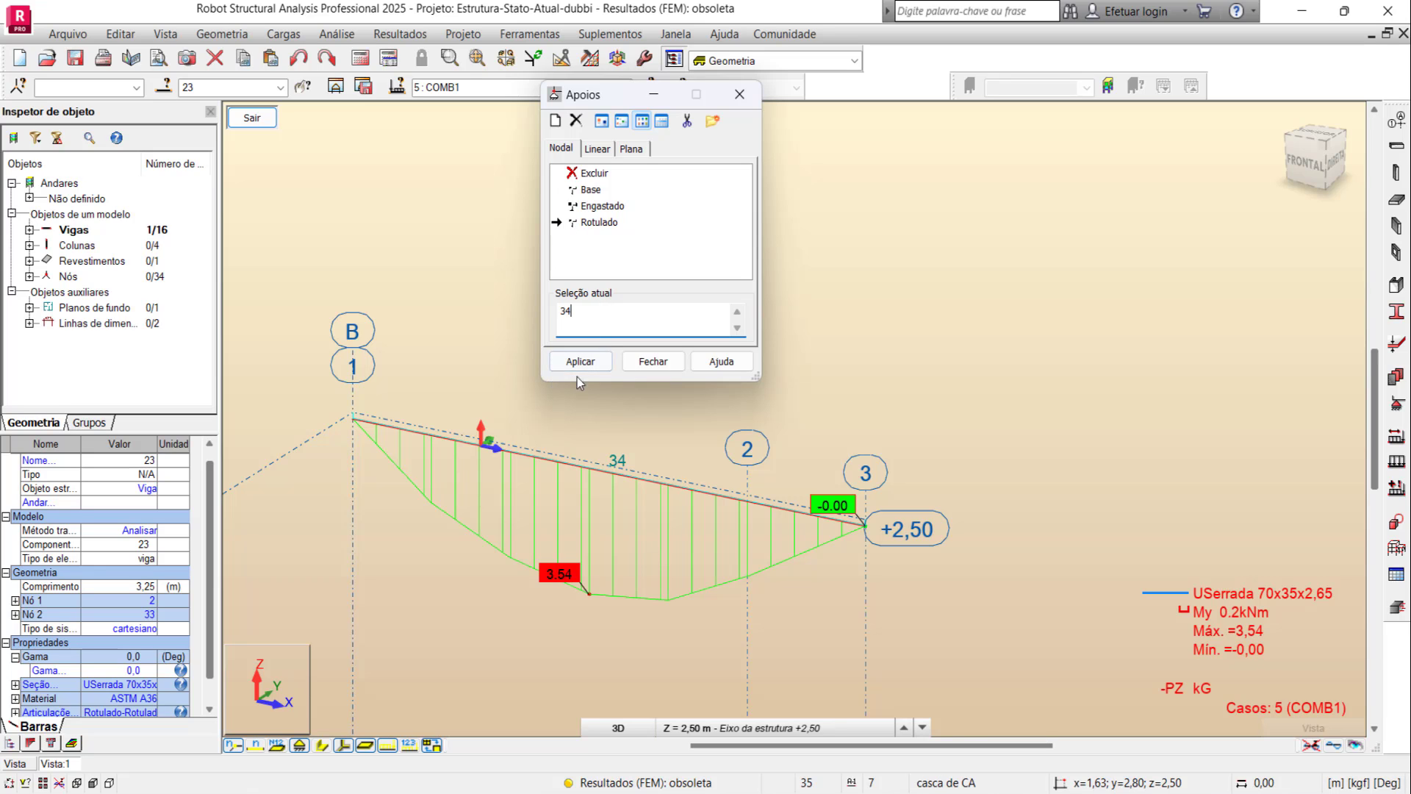
{"action": "left_click", "coordinate": [578, 366]}
{"action": "left_click", "coordinate": [668, 394]}
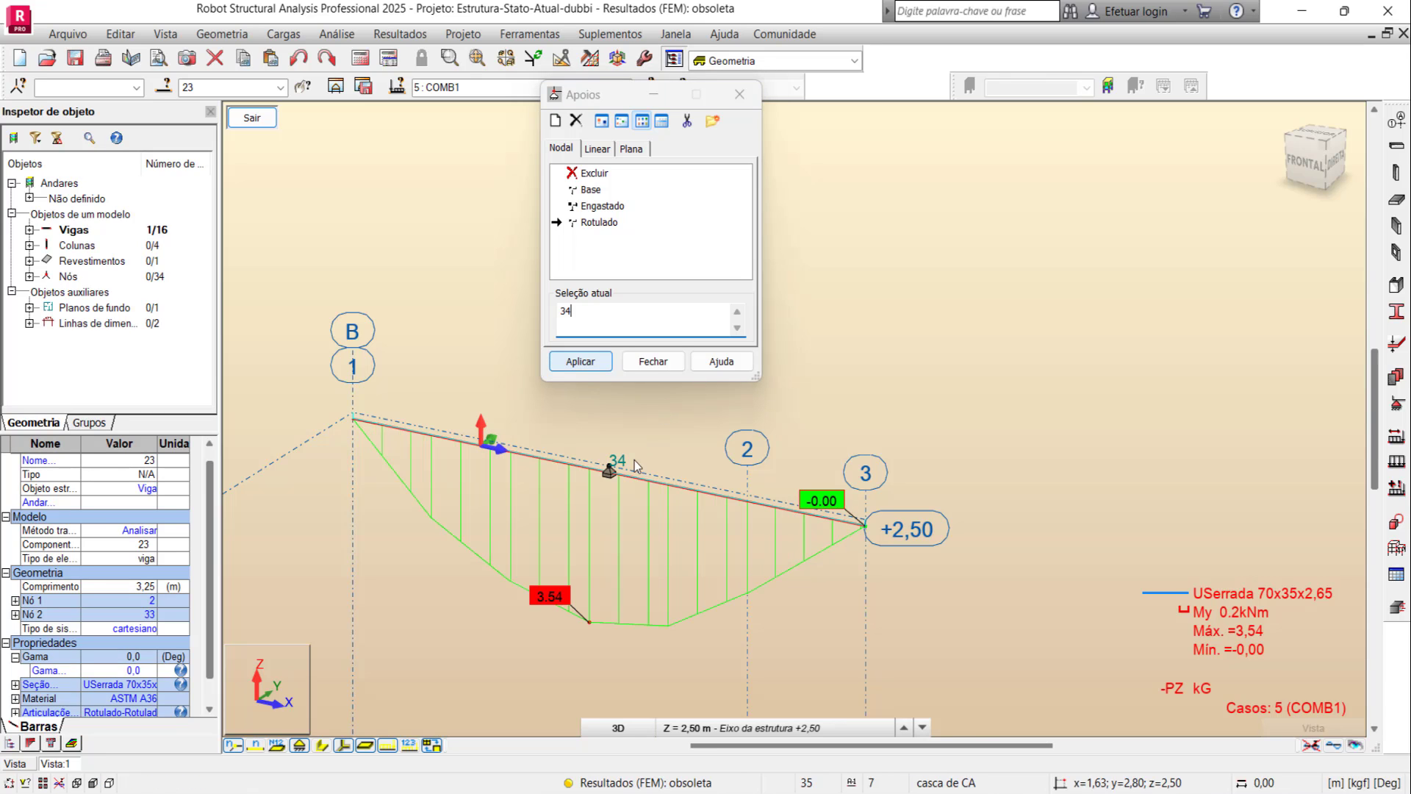
{"action": "left_click", "coordinate": [610, 450]}
{"action": "key", "text": "Escape"}
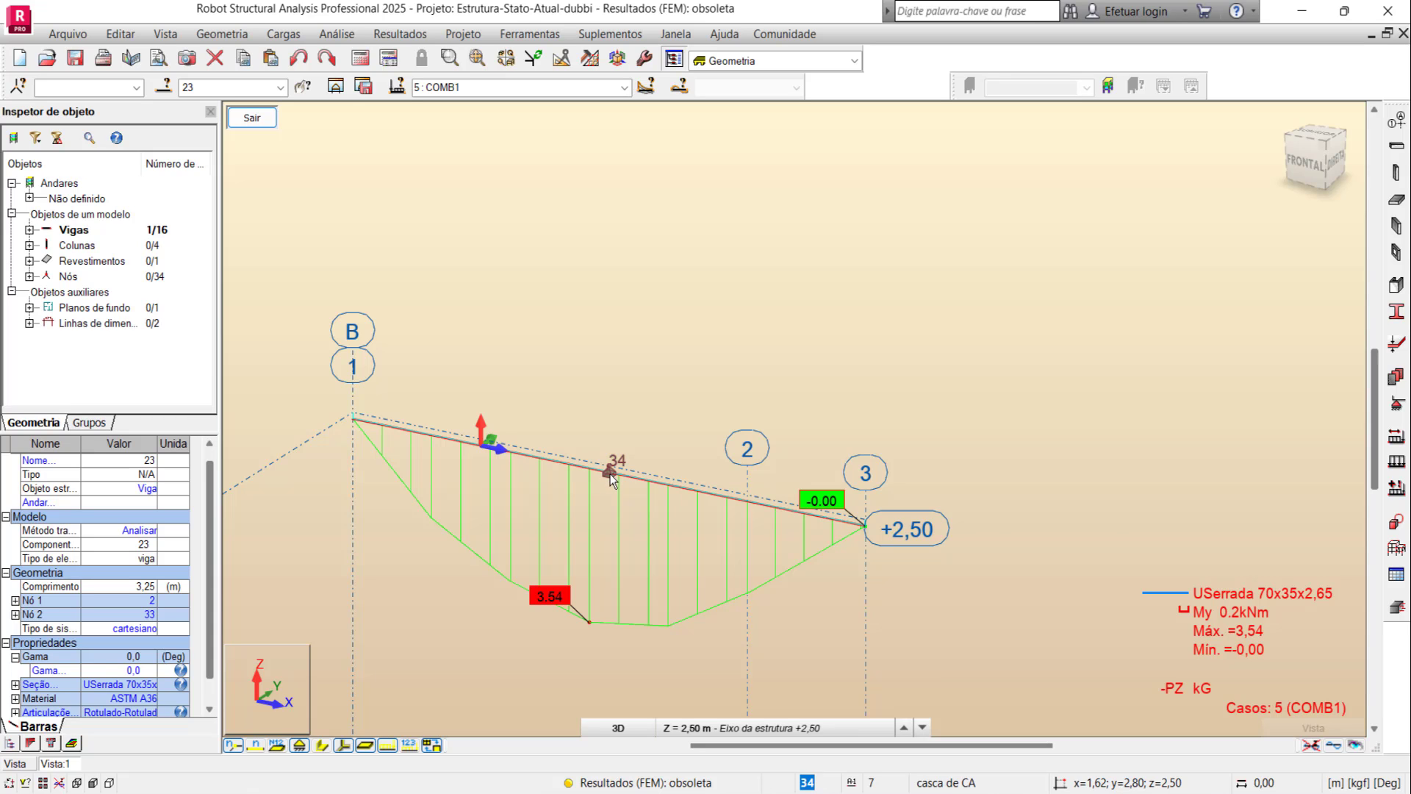
{"action": "scroll", "coordinate": [610, 474], "scroll_direction": "up", "scroll_amount": 2}
{"action": "scroll", "coordinate": [610, 476], "scroll_direction": "up", "scroll_amount": 2}
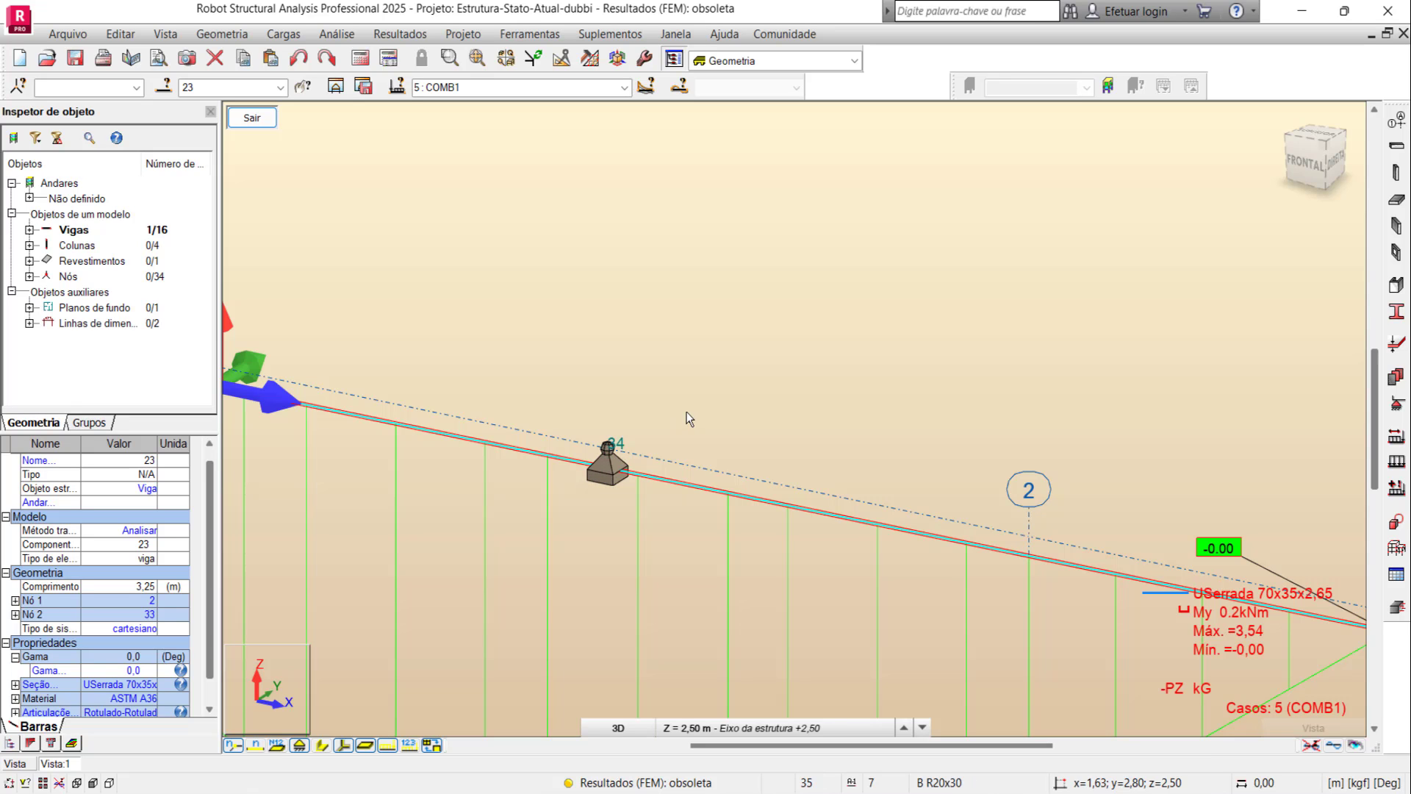
{"action": "scroll", "coordinate": [677, 425], "scroll_direction": "down", "scroll_amount": 3}
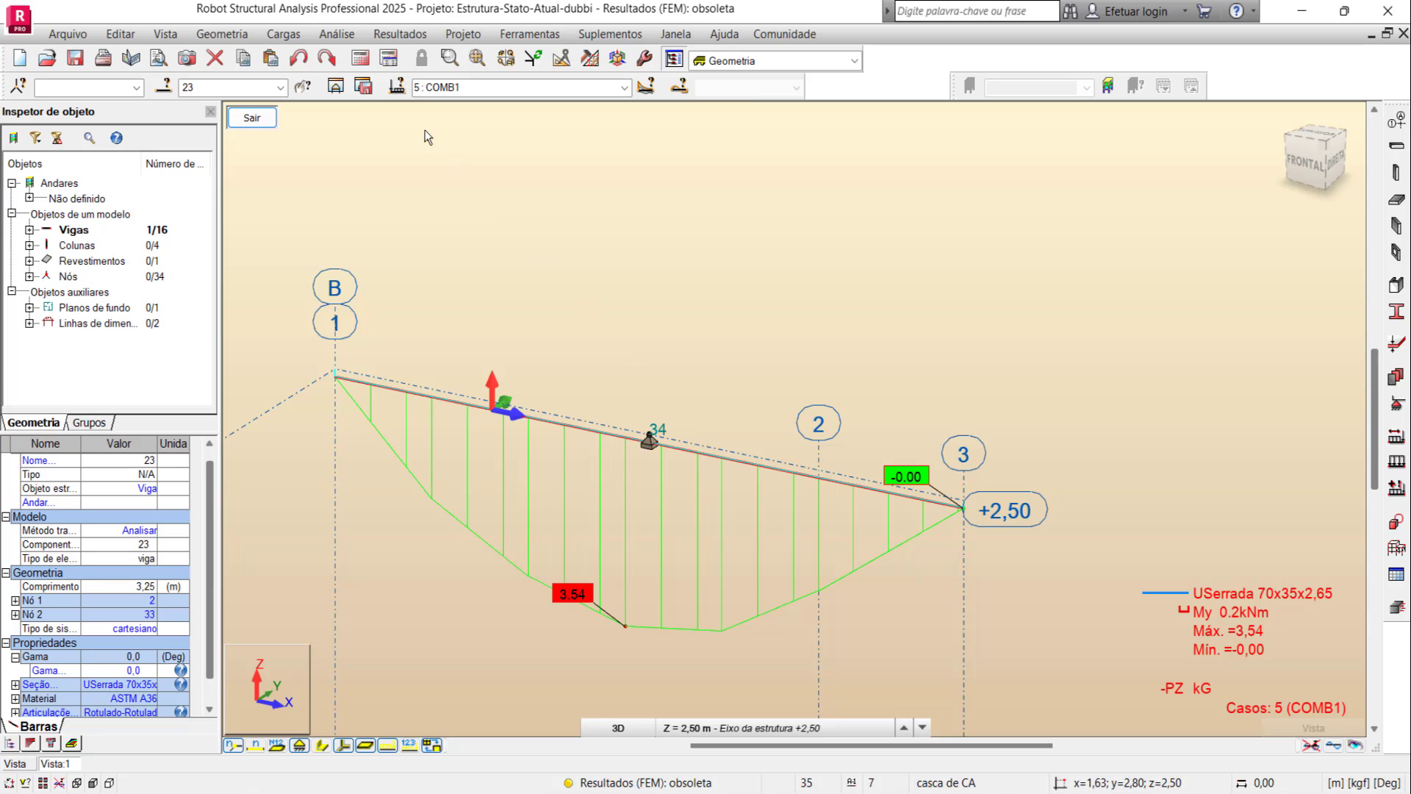
Step: Run Cálculos again, continuing past the instability warning, and dismiss the calculation messages
{"action": "left_click", "coordinate": [359, 66]}
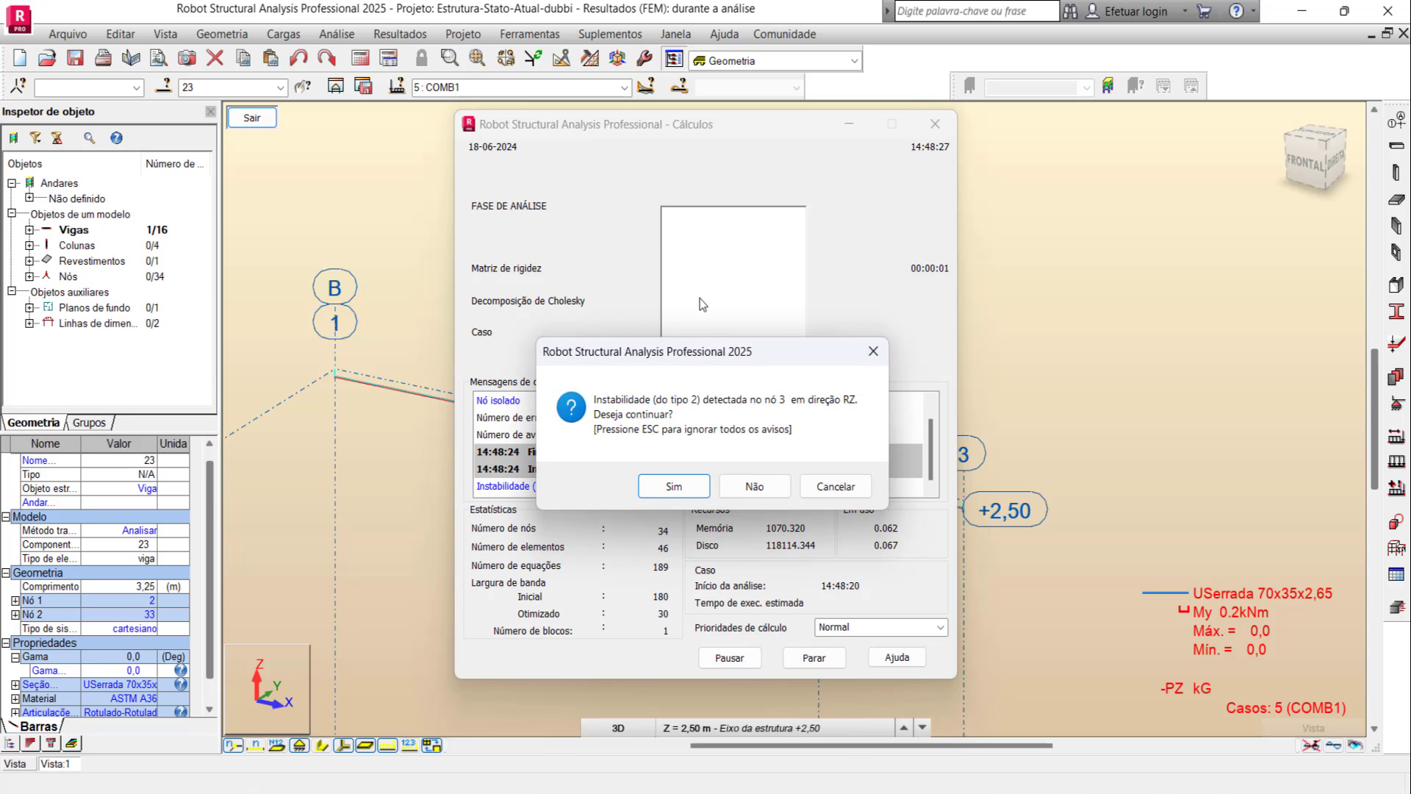
{"action": "left_click", "coordinate": [751, 483]}
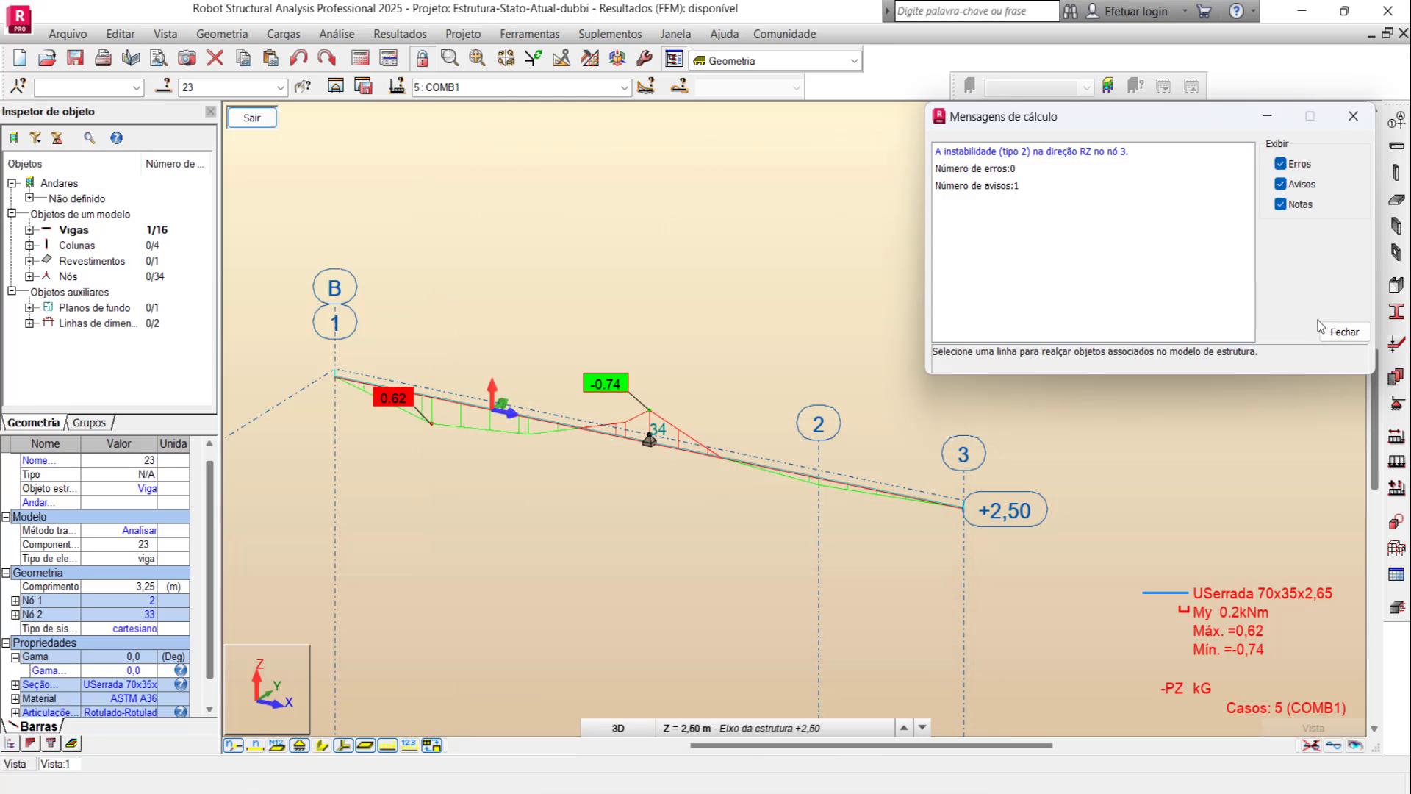
{"action": "left_click", "coordinate": [1323, 329]}
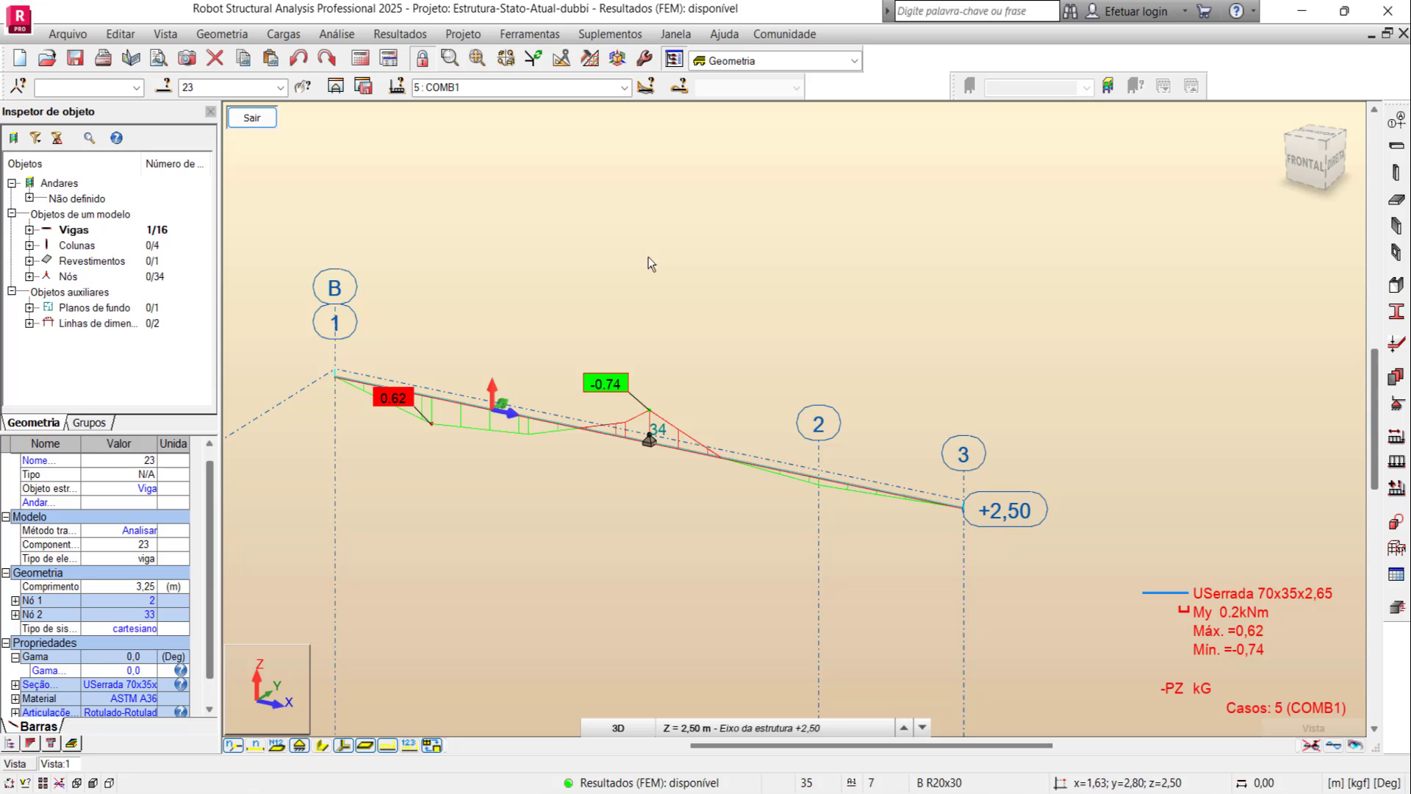
Step: Open the properties of bar 23 from its shortcut menu
{"action": "left_click", "coordinate": [759, 462]}
{"action": "right_click", "coordinate": [760, 463]}
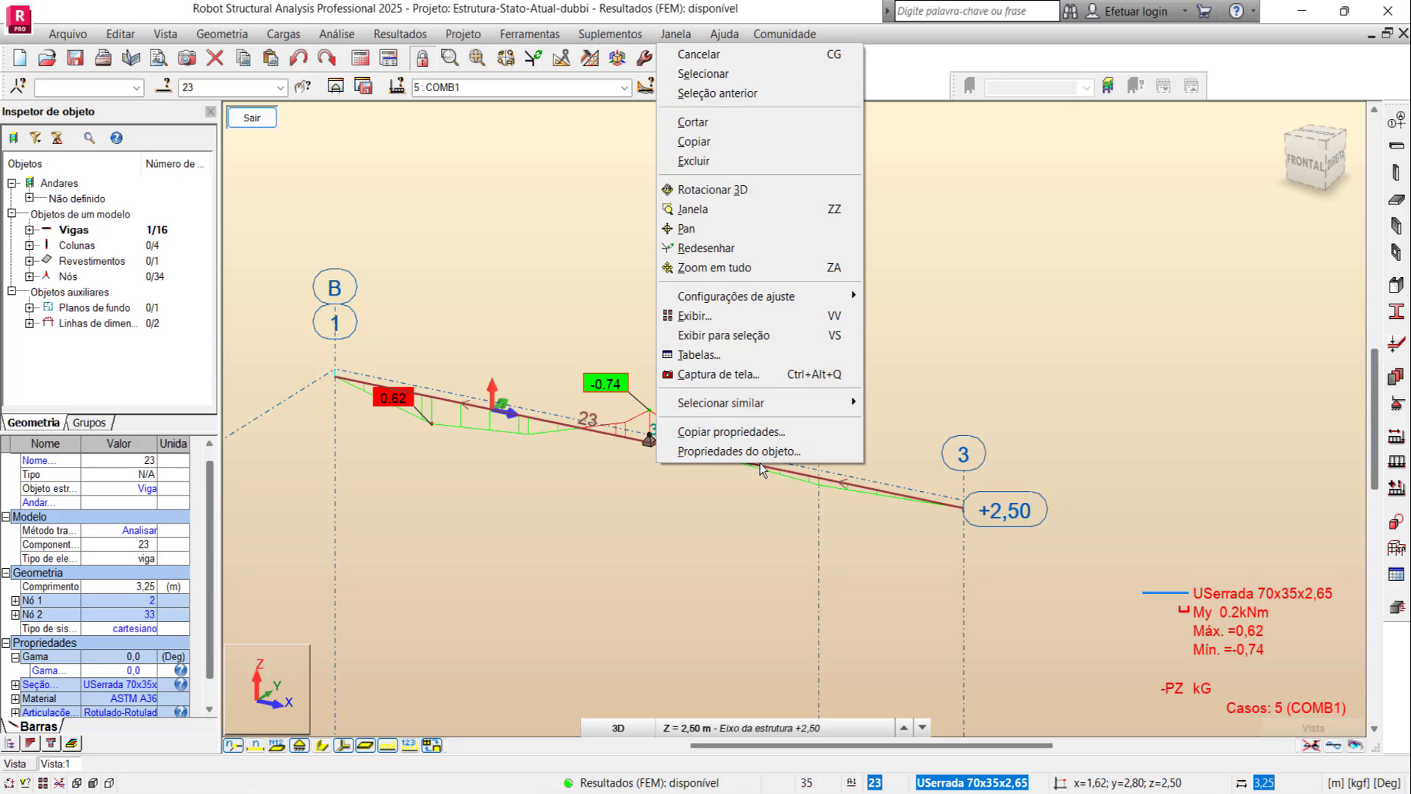
{"action": "left_click", "coordinate": [757, 451]}
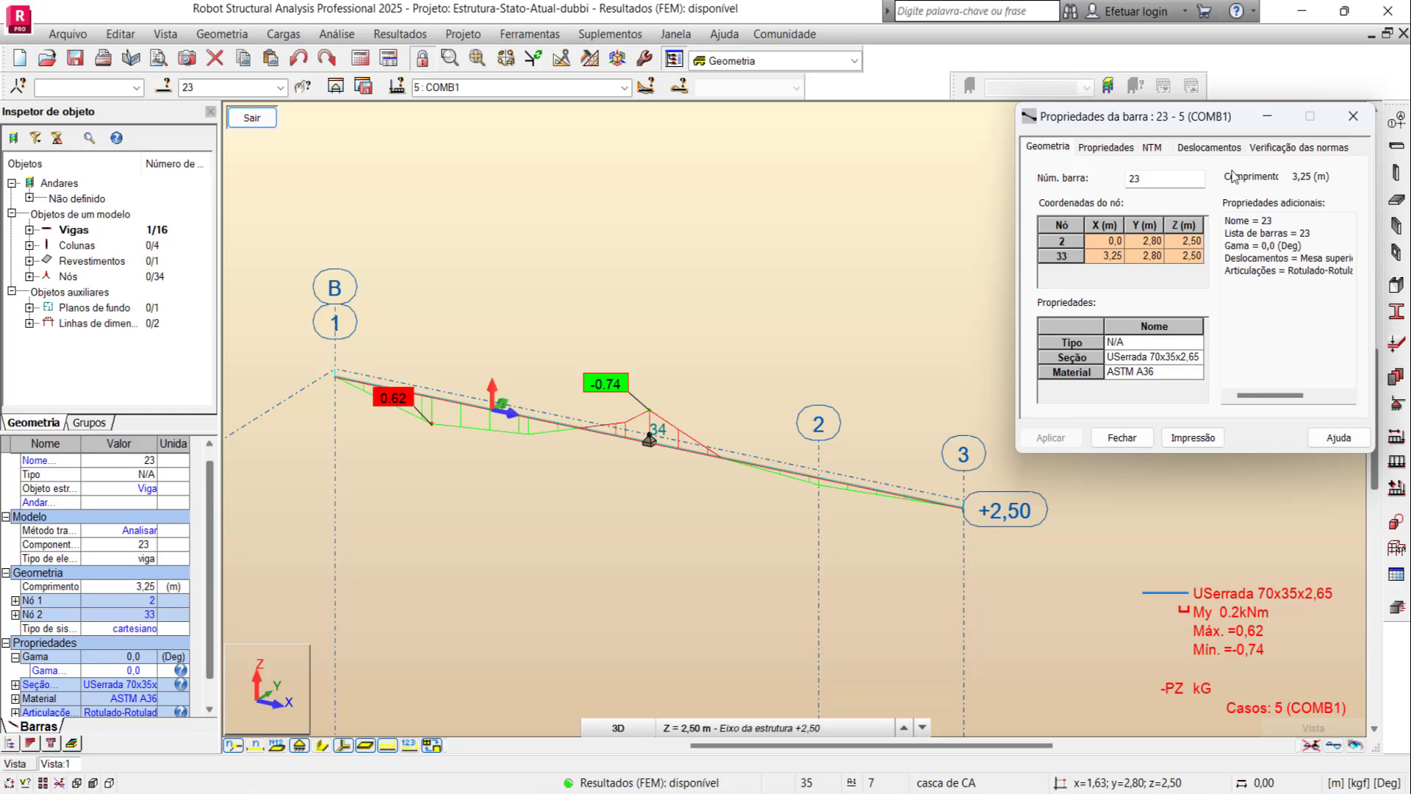
Step: Plot bar 23's maximum UZ deflection (about -0.2 cm) under Deslocamentos, then close the dialog
{"action": "left_click", "coordinate": [1209, 147]}
{"action": "left_click", "coordinate": [1184, 394]}
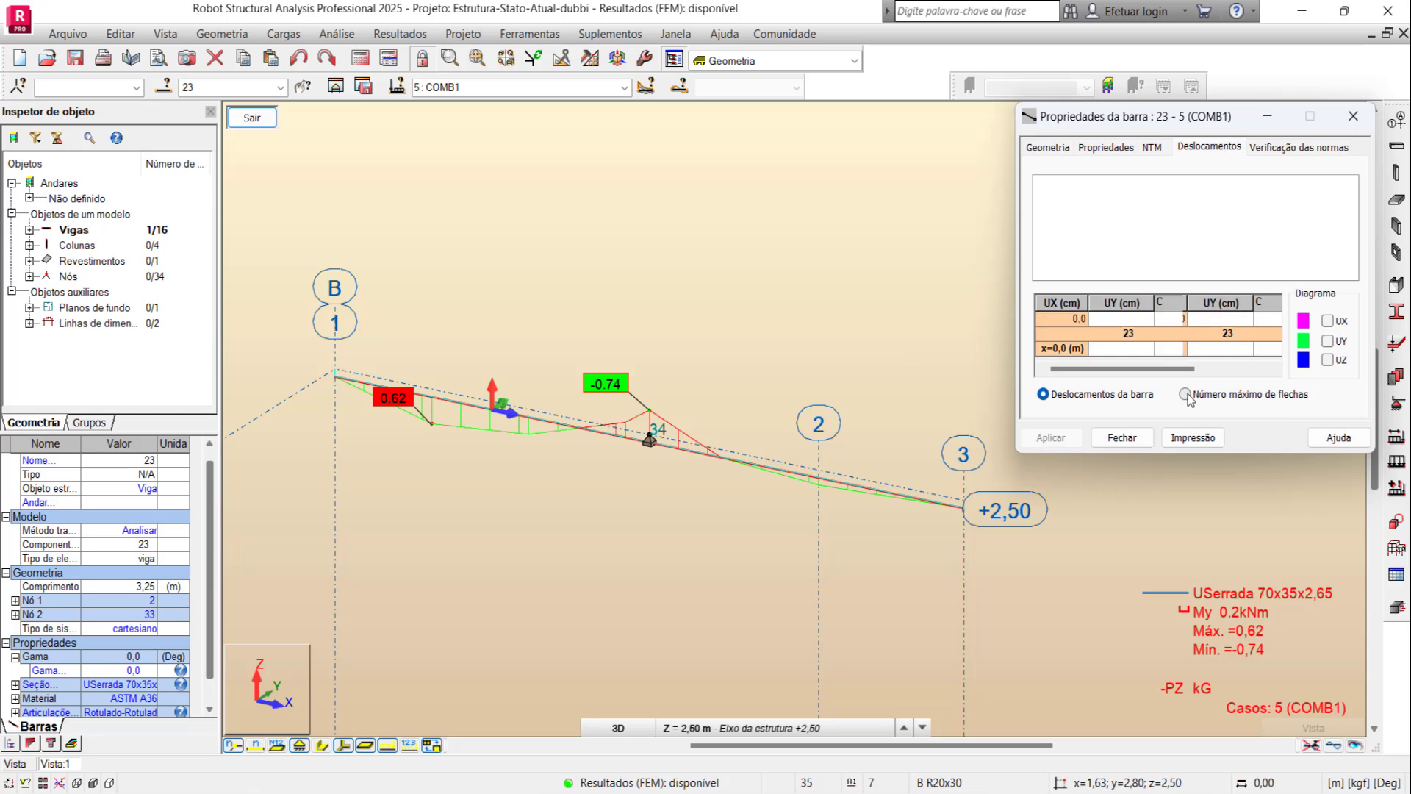
{"action": "left_click", "coordinate": [1327, 360]}
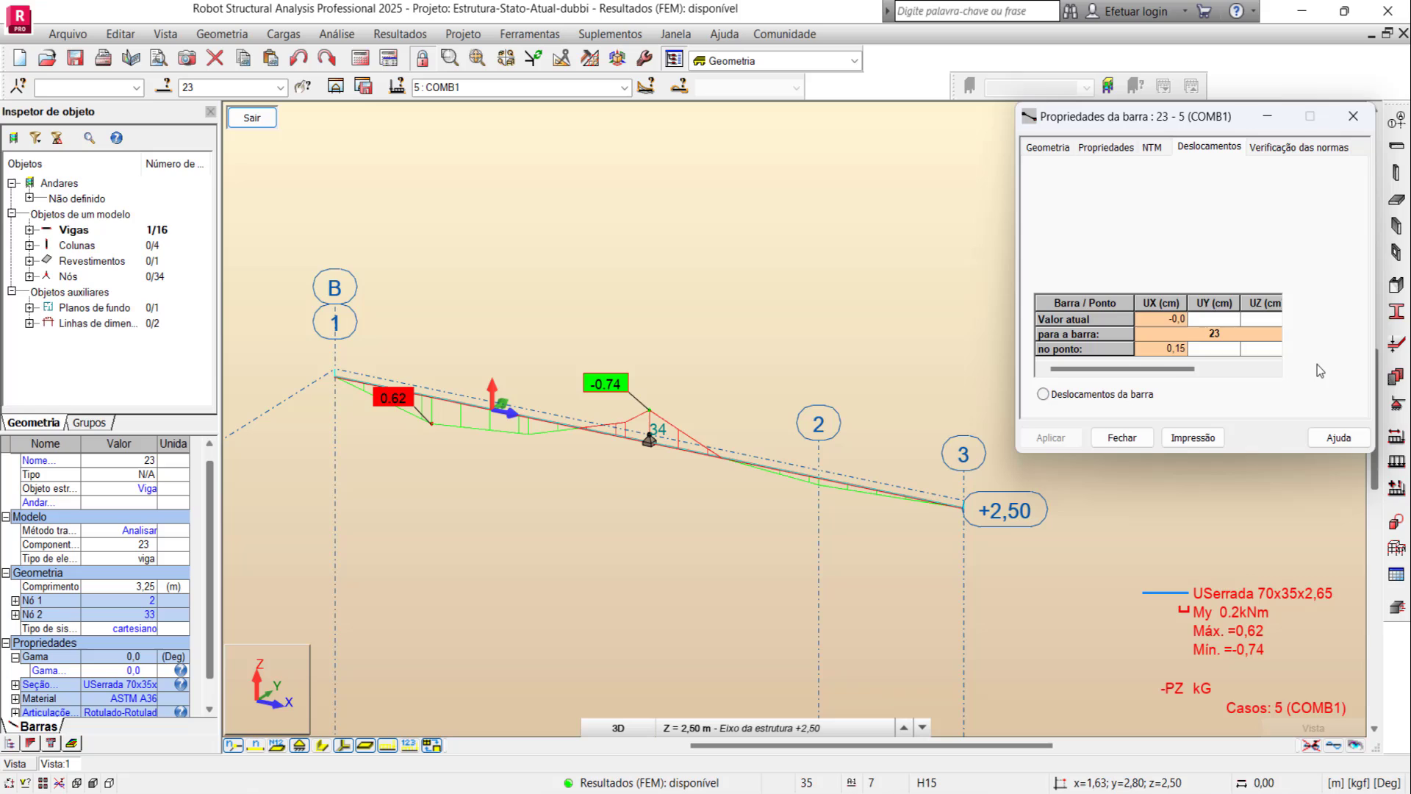
{"action": "left_click", "coordinate": [1276, 371]}
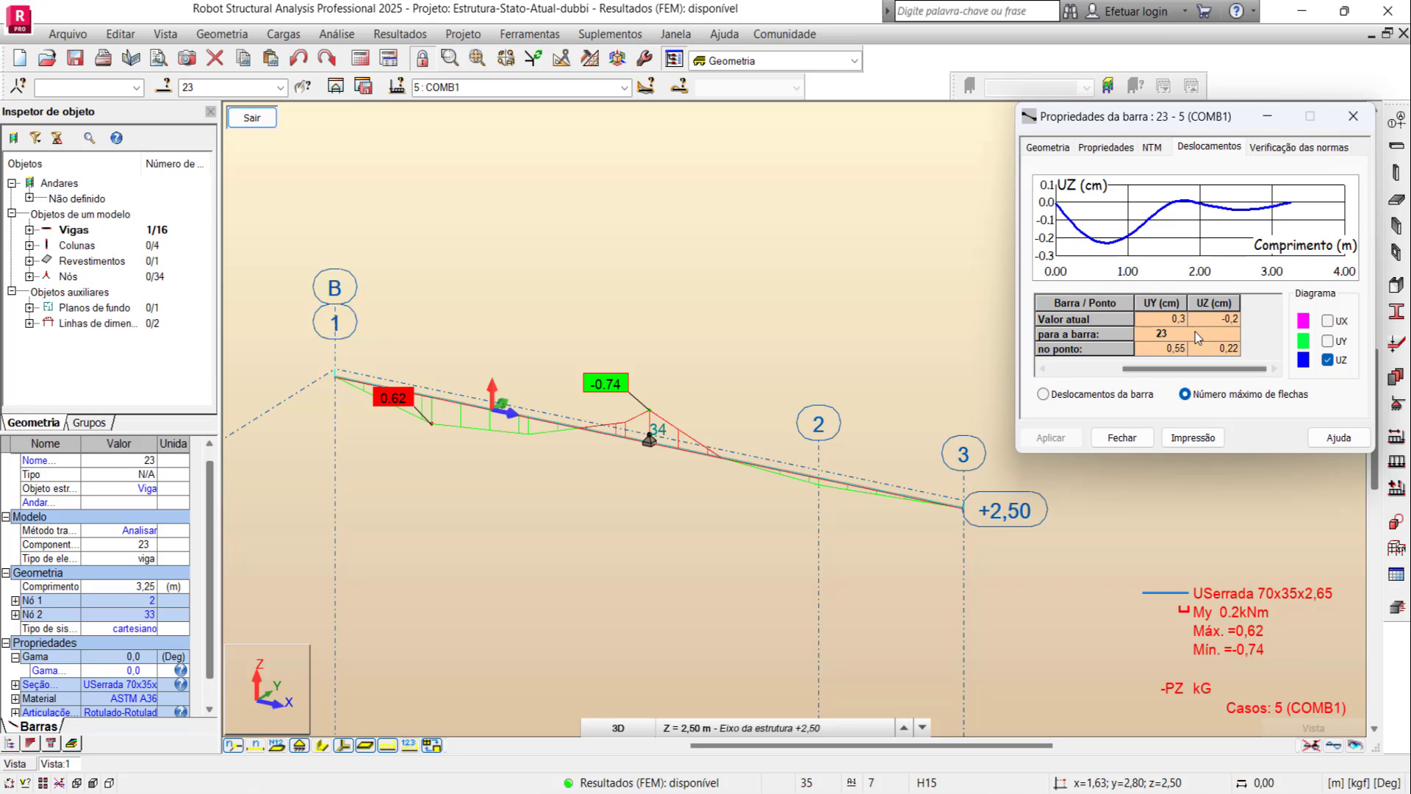
{"action": "left_click_drag", "start_coordinate": [1209, 373], "coordinate": [1131, 379]}
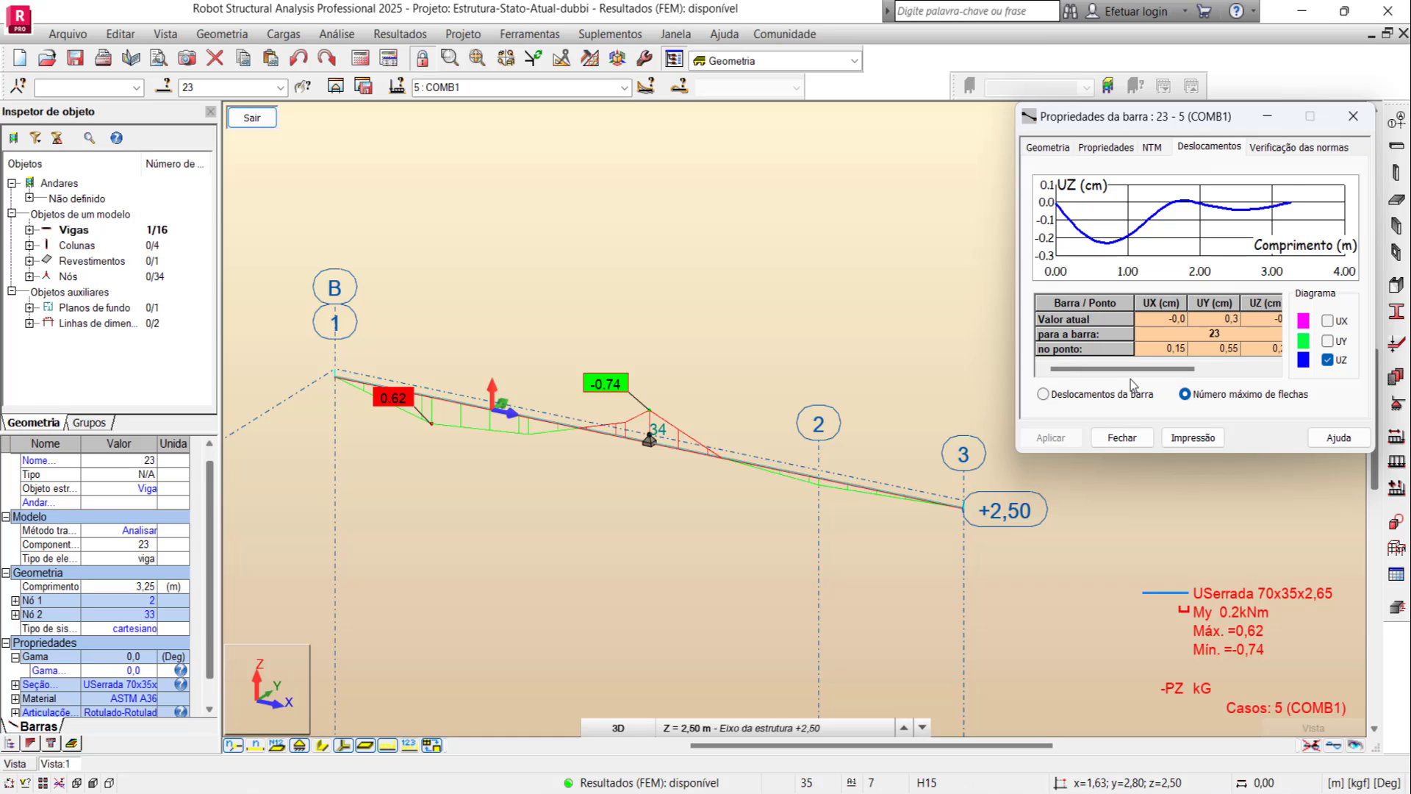
{"action": "mouse_move", "coordinate": [1158, 368]}
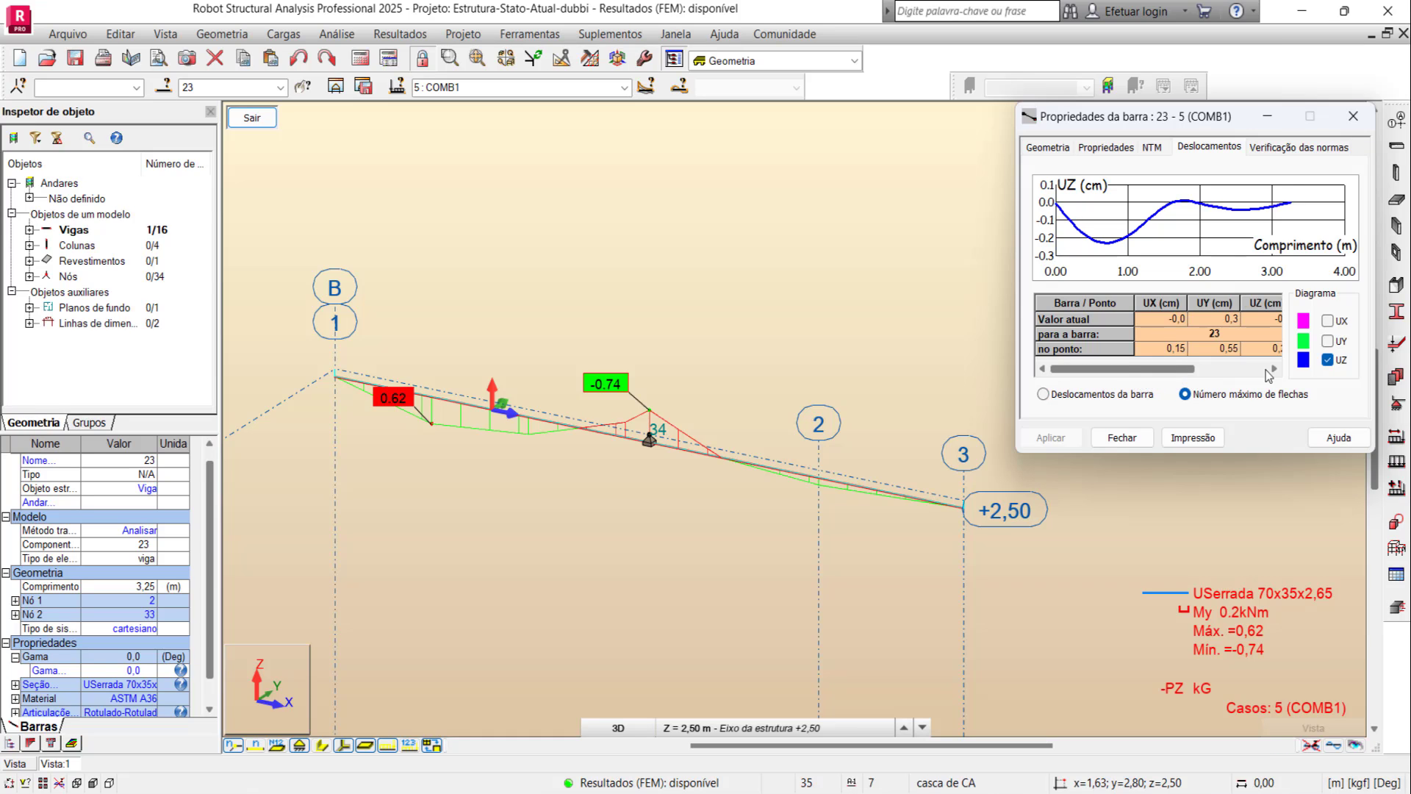
{"action": "left_click", "coordinate": [1267, 370]}
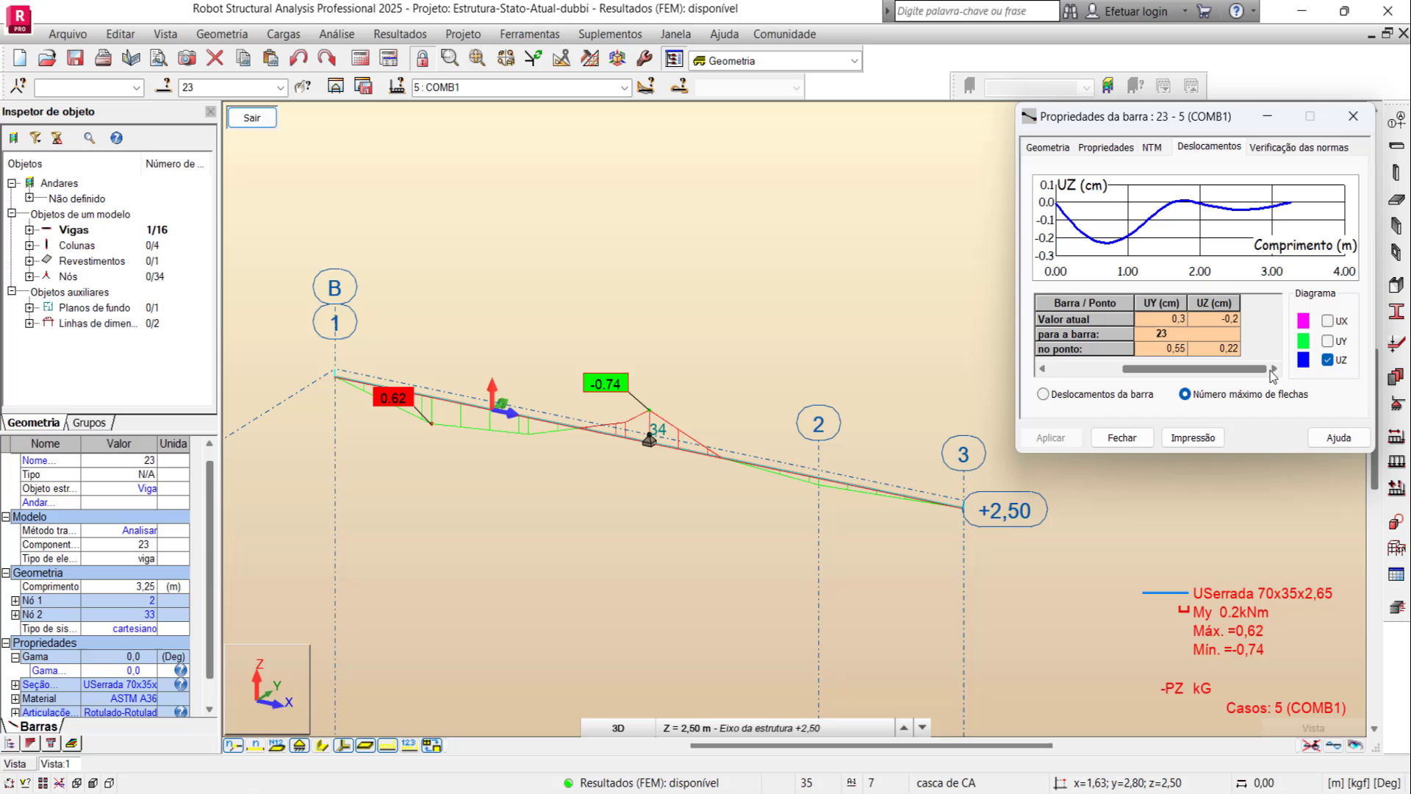
{"action": "left_click", "coordinate": [1350, 119]}
{"action": "scroll", "coordinate": [895, 332], "scroll_direction": "down", "scroll_amount": 2}
Step: Exit the single-beam result view with Sair, back to the full 3D pergola
{"action": "scroll", "coordinate": [880, 338], "scroll_direction": "down", "scroll_amount": 1}
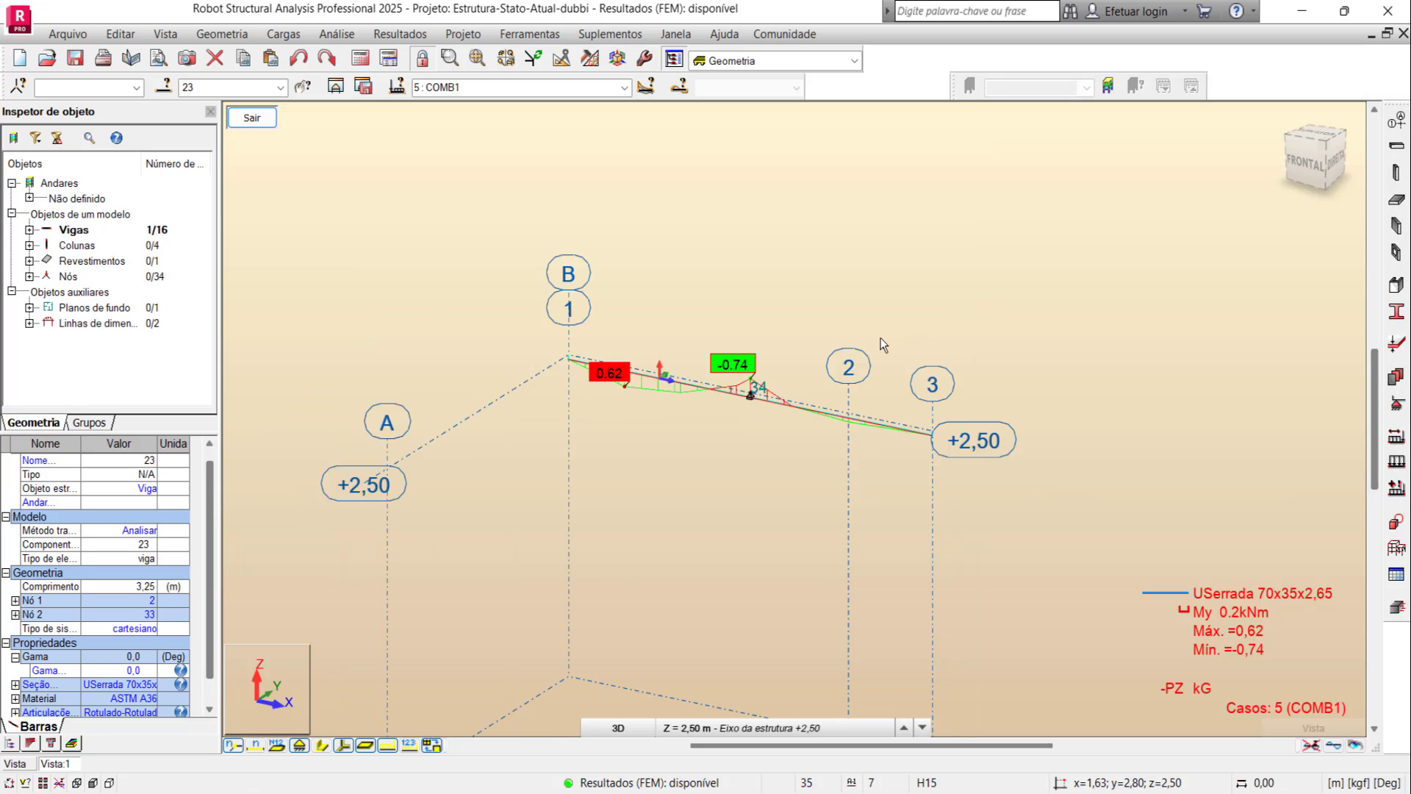
{"action": "scroll", "coordinate": [880, 337], "scroll_direction": "down", "scroll_amount": 1}
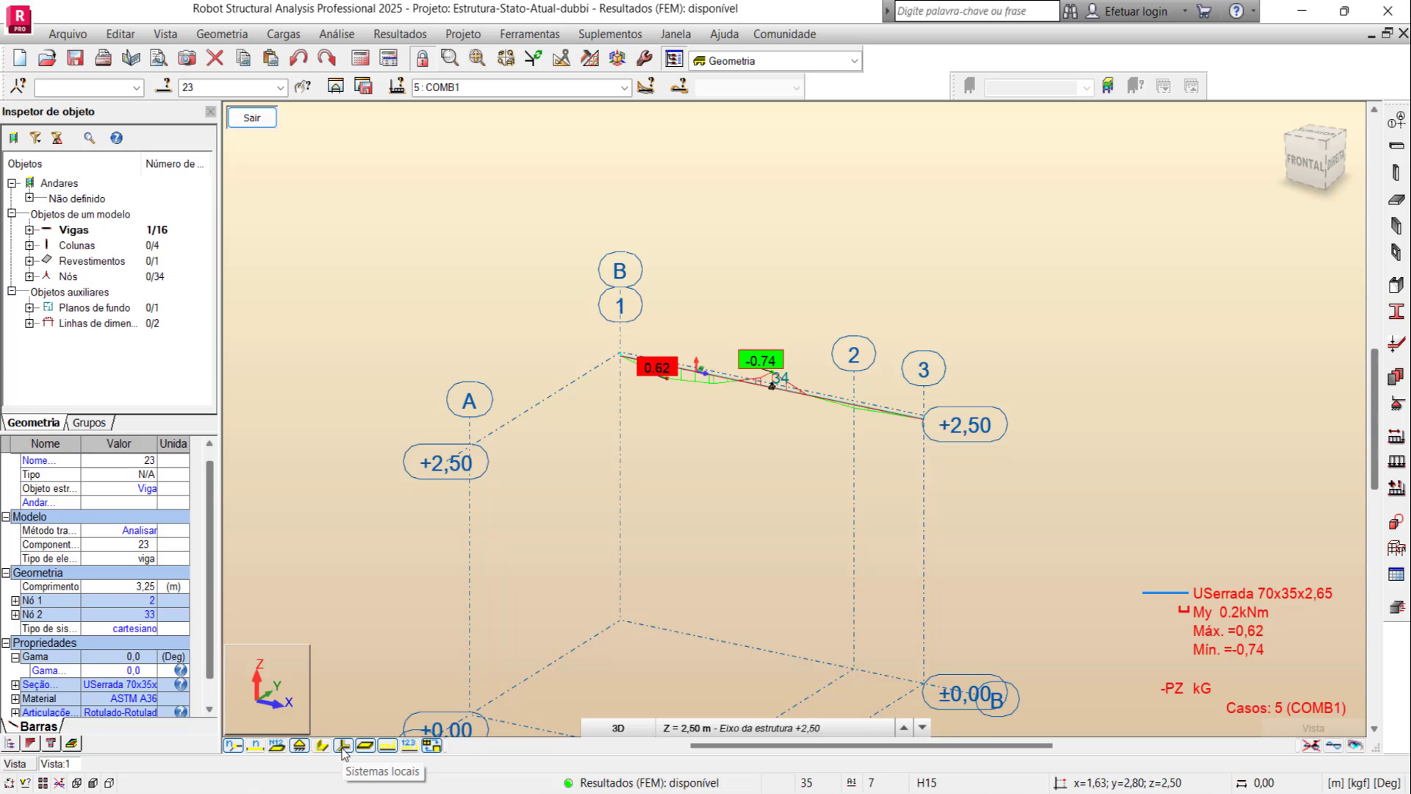
{"action": "left_click", "coordinate": [254, 120]}
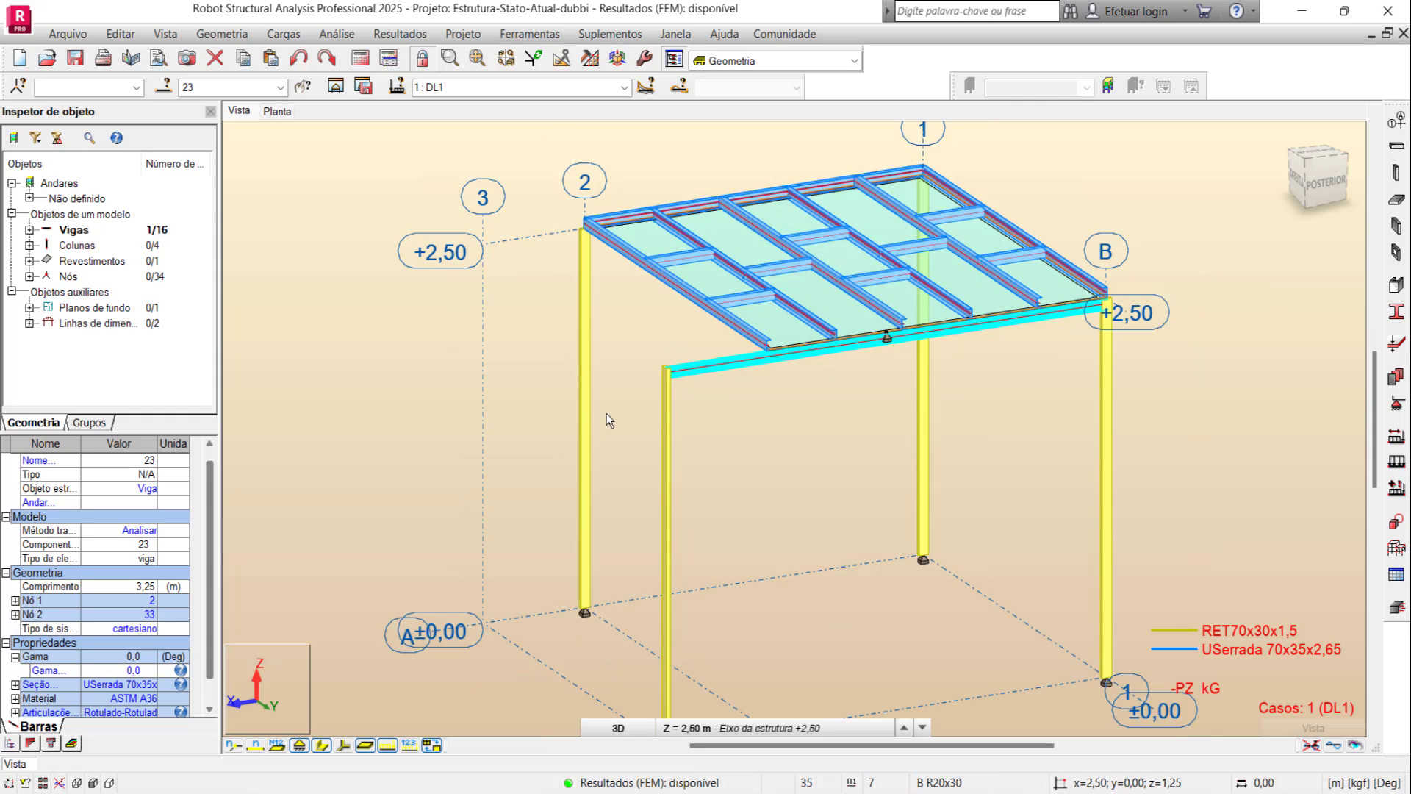
Step: Isolate column 6 (2.50 m, RET70x30x1,5, ASTM A36) as a substructure and zoom around it
{"action": "left_click", "coordinate": [542, 388]}
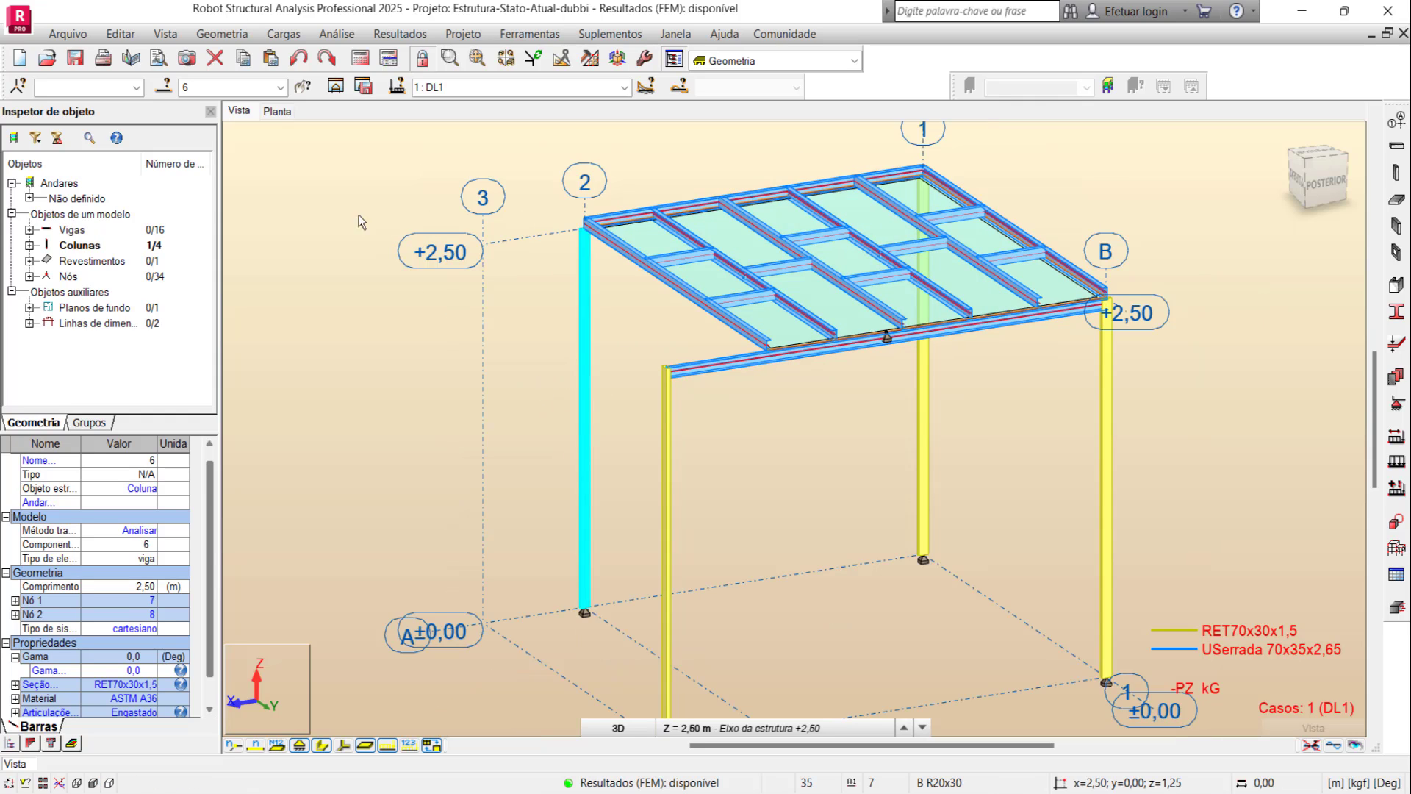
{"action": "left_click", "coordinate": [120, 34]}
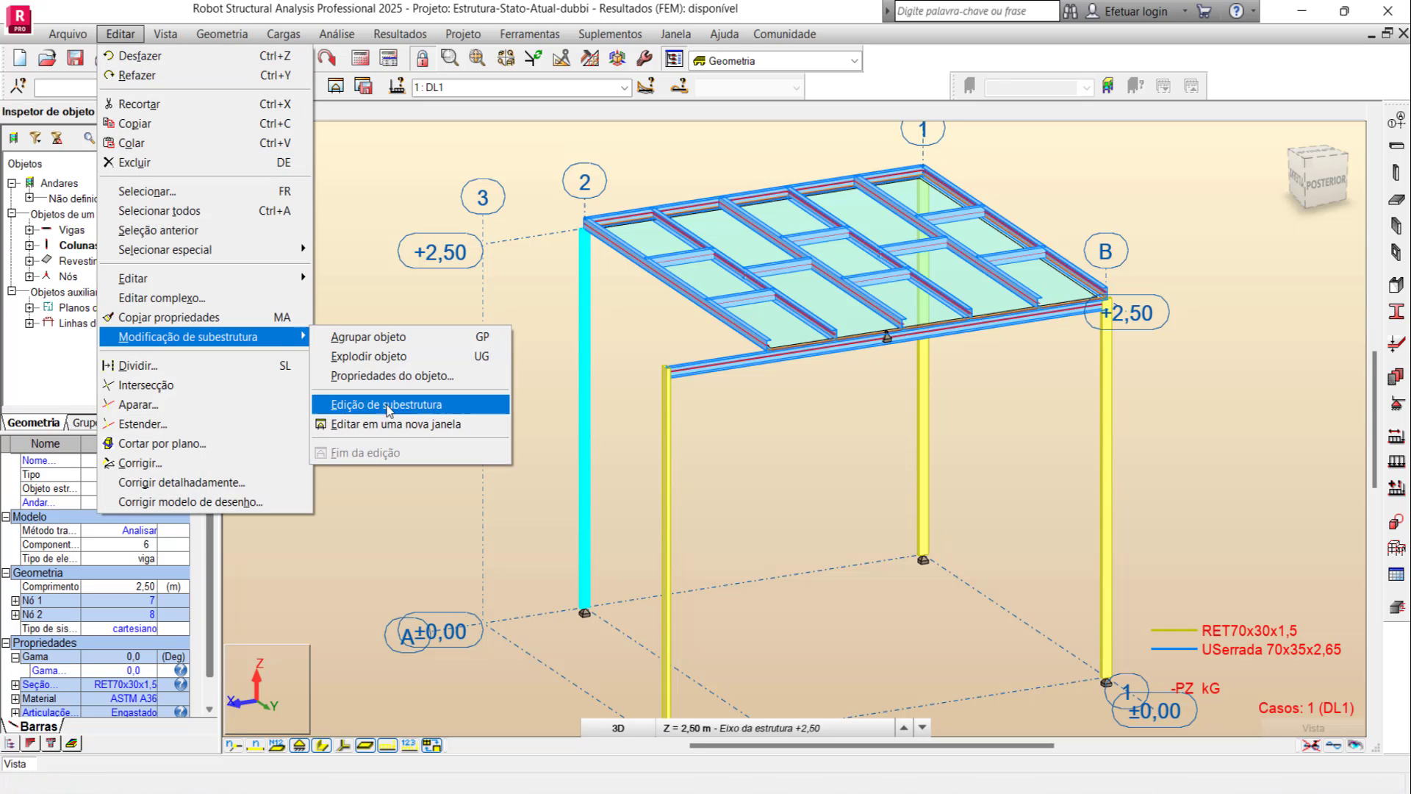
{"action": "left_click", "coordinate": [393, 423]}
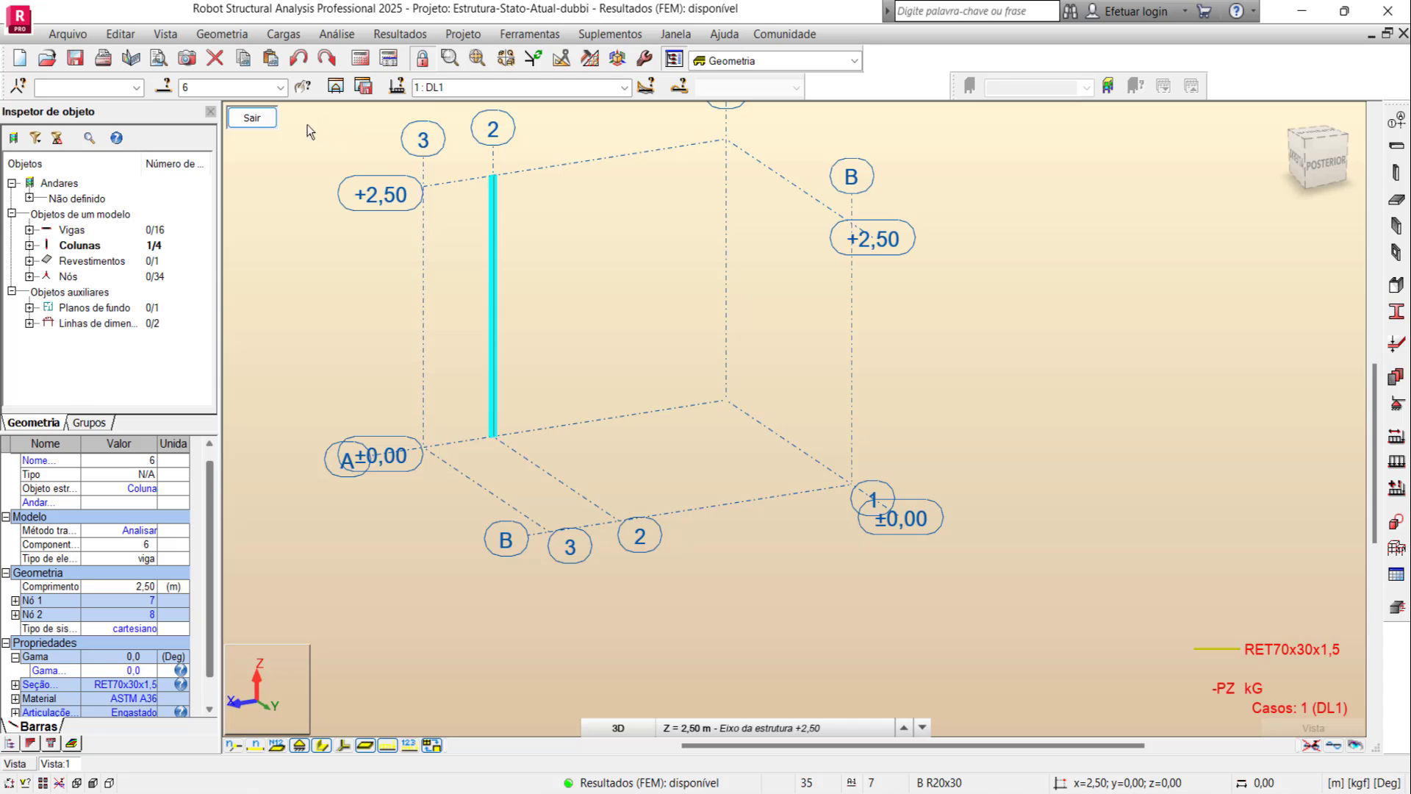
{"action": "scroll", "coordinate": [486, 300], "scroll_direction": "up", "scroll_amount": 1}
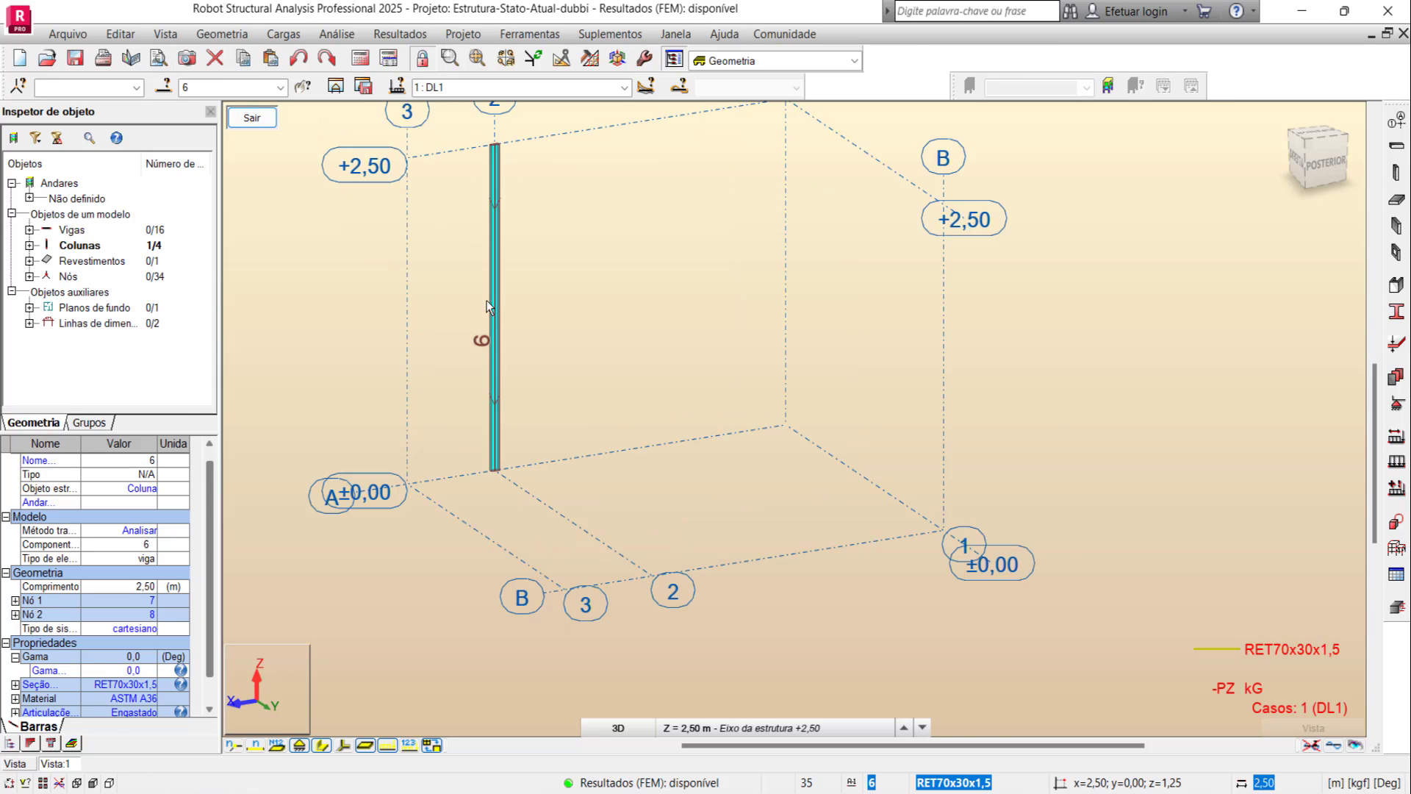
{"action": "scroll", "coordinate": [487, 300], "scroll_direction": "up", "scroll_amount": 2}
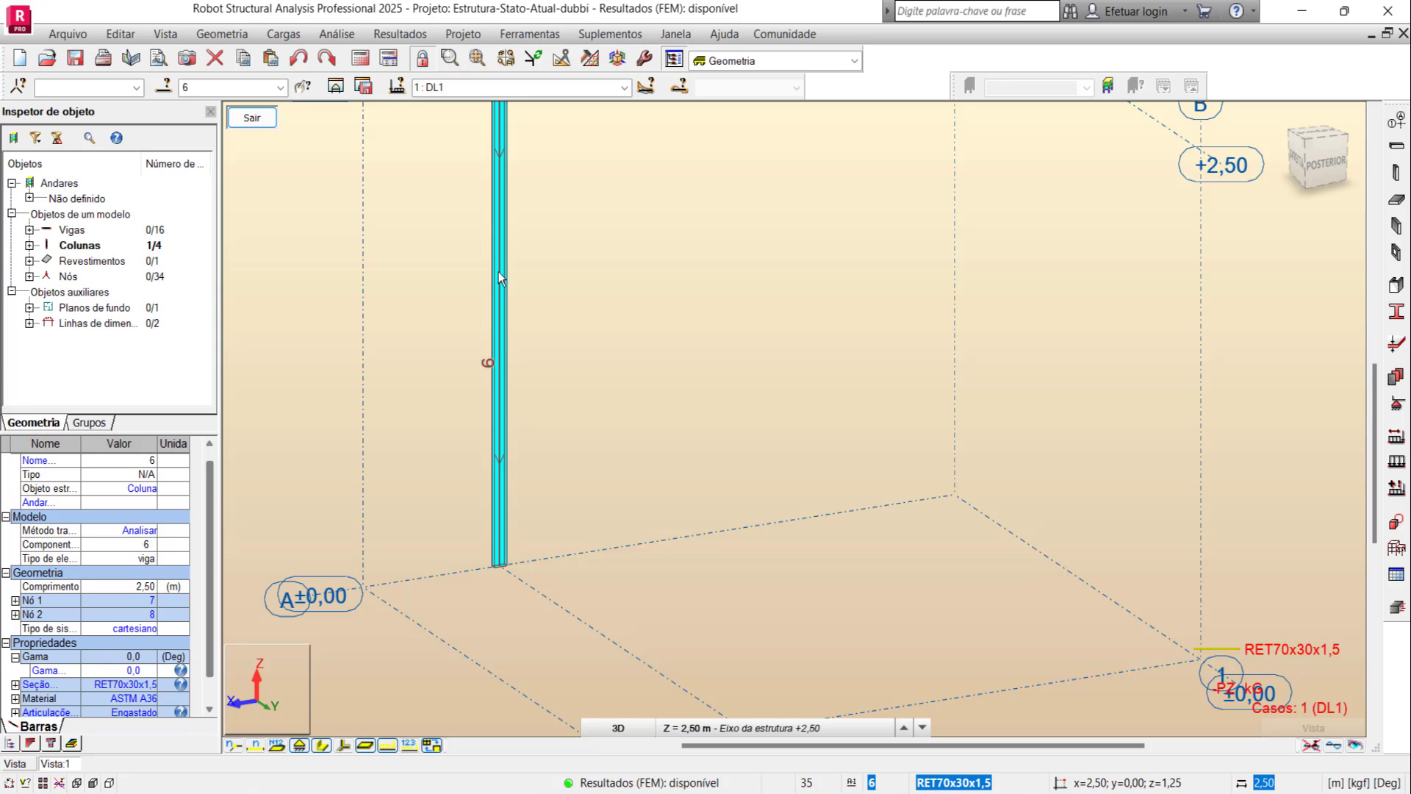
{"action": "scroll", "coordinate": [483, 446], "scroll_direction": "down", "scroll_amount": 2}
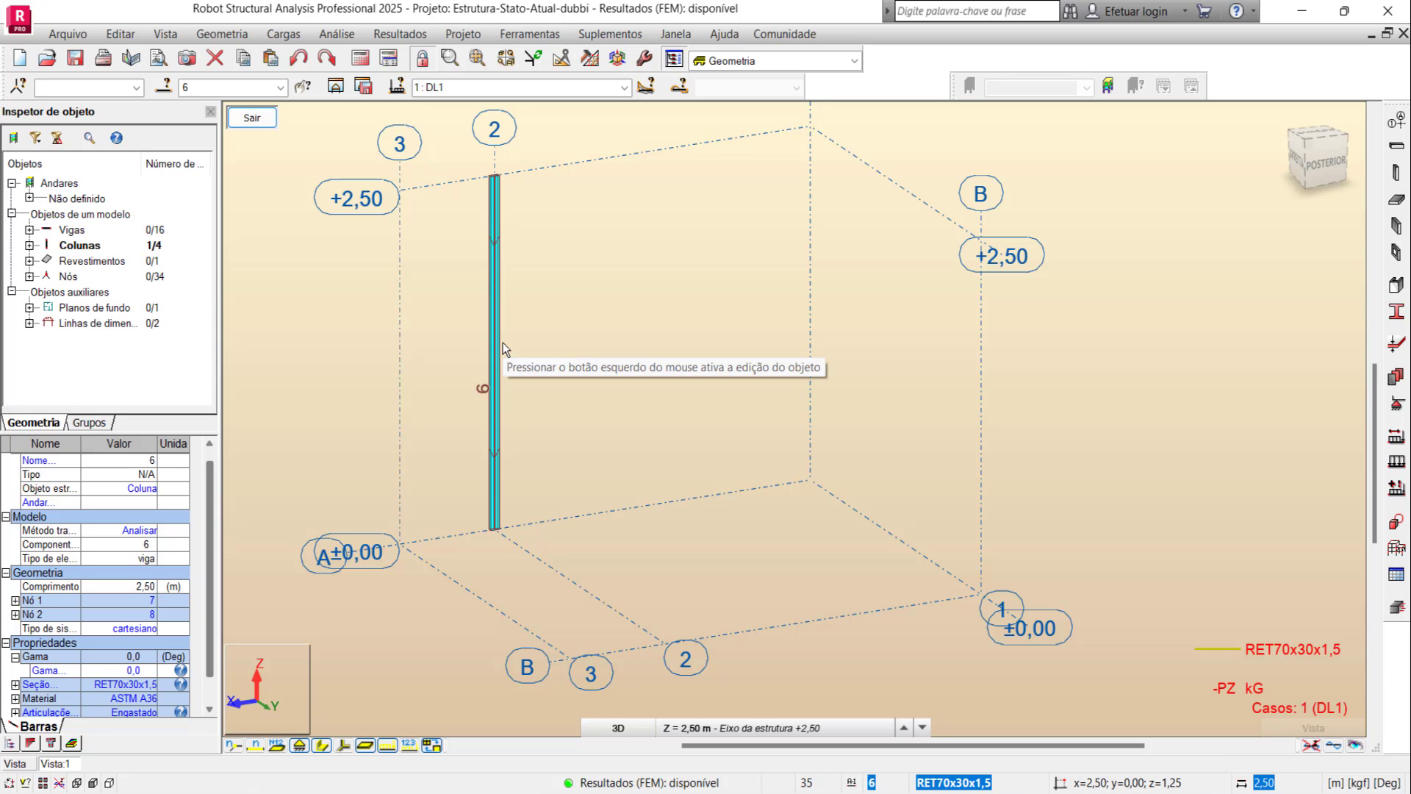
Step: Leave the column 6 substructure view and window-select beam 23 at the front
{"action": "key", "text": "Escape"}
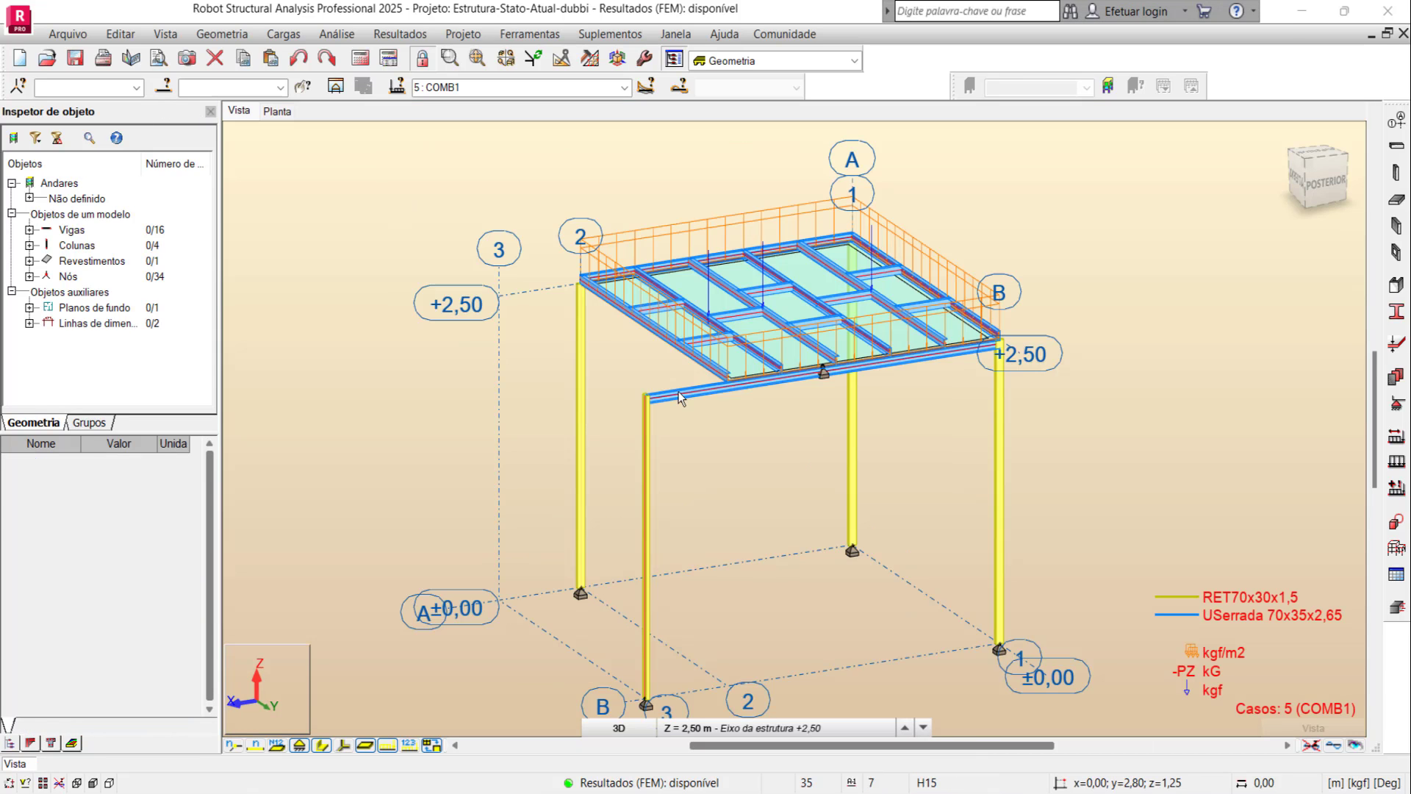
{"action": "scroll", "coordinate": [712, 411], "scroll_direction": "up", "scroll_amount": 2}
{"action": "scroll", "coordinate": [659, 352], "scroll_direction": "up", "scroll_amount": 3}
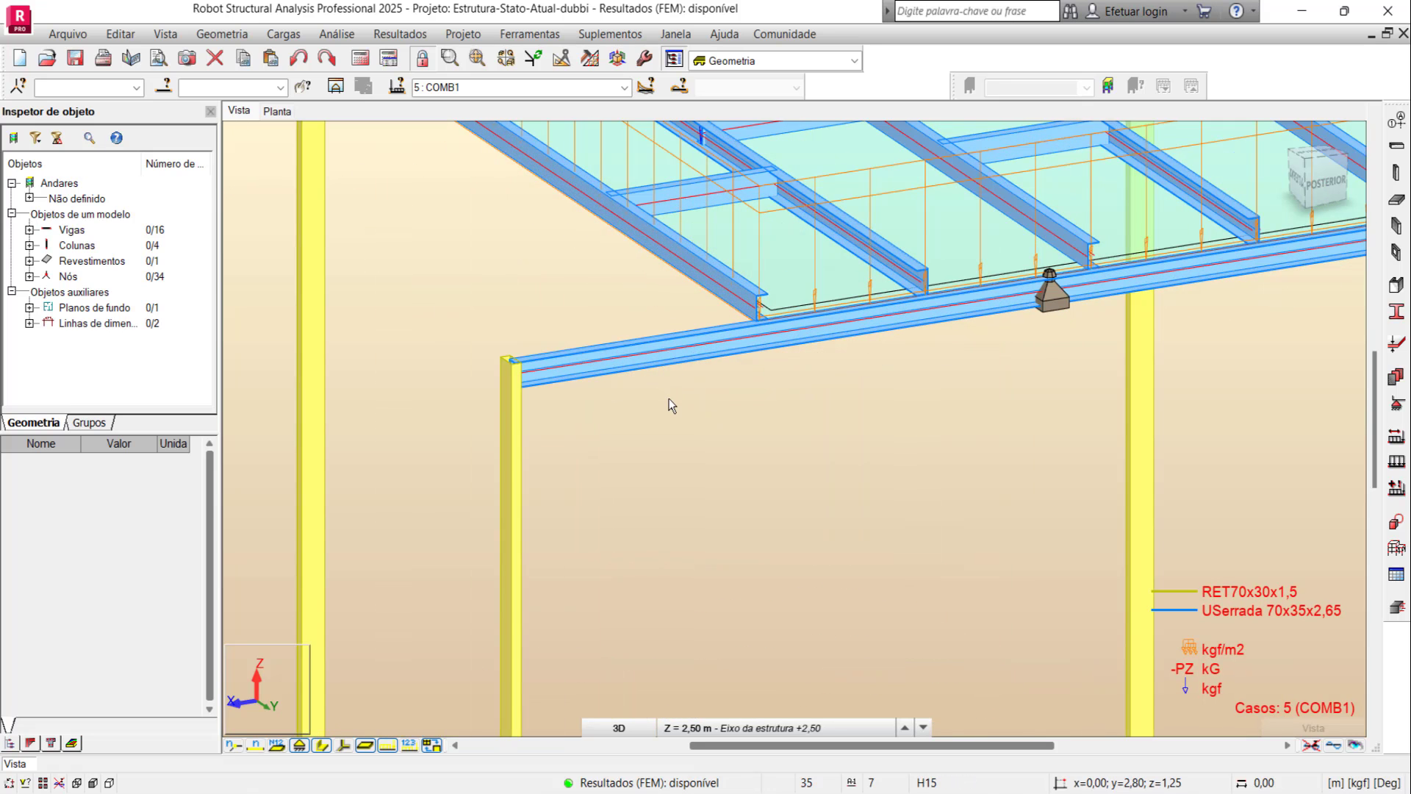
{"action": "left_click_drag", "start_coordinate": [672, 399], "coordinate": [608, 333]}
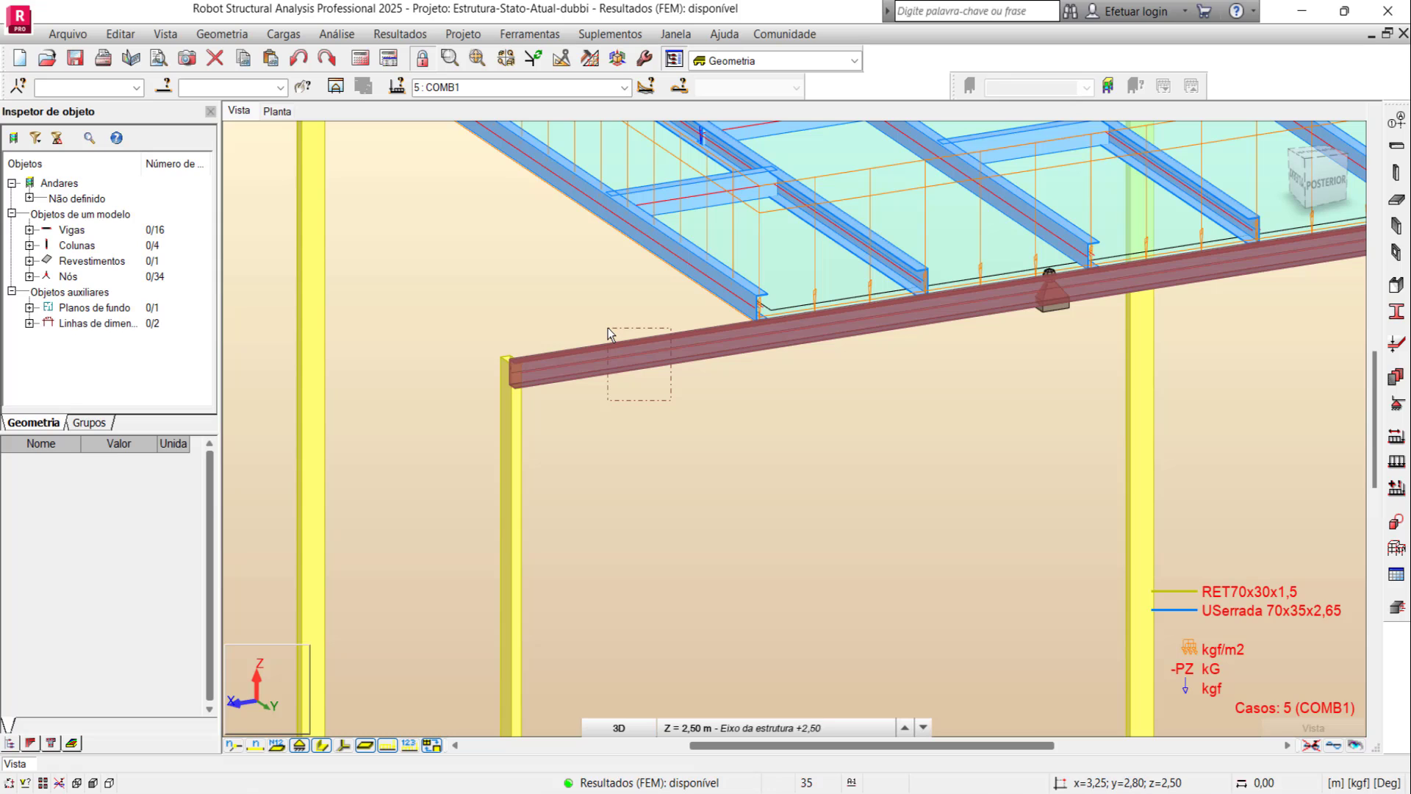
Step: Start ANSI/AISC 360-16 steel member design for beam 23, Viga 23
{"action": "left_click", "coordinate": [474, 36]}
{"action": "left_click", "coordinate": [512, 60]}
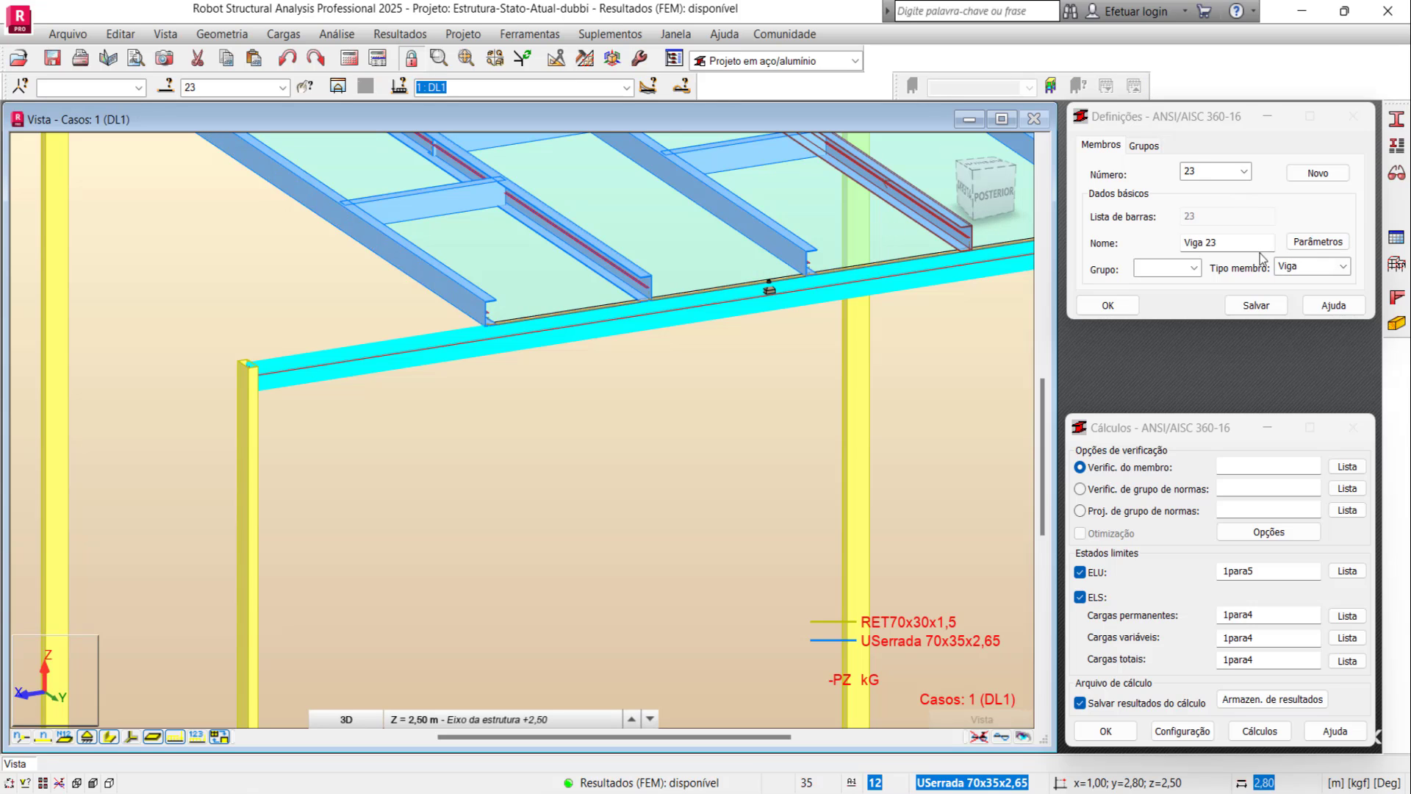
{"action": "left_click", "coordinate": [1307, 247]}
Step: Set Tipo membro to 'Viga Cobertura', uncheck Flambagem por flexo-torção, and save the type
{"action": "left_click", "coordinate": [1306, 247]}
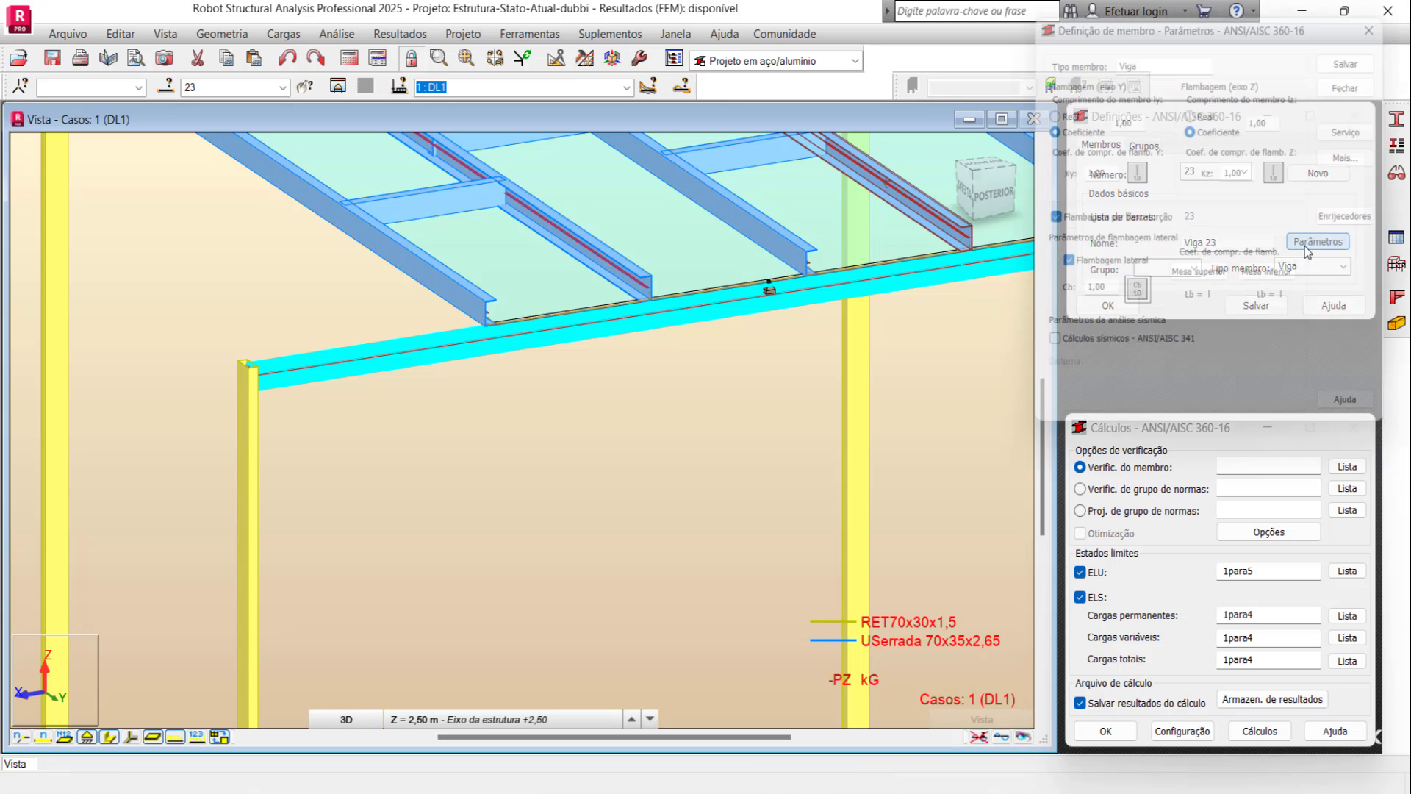
{"action": "left_click", "coordinate": [1173, 55]}
{"action": "type", "text": "Cobertura"}
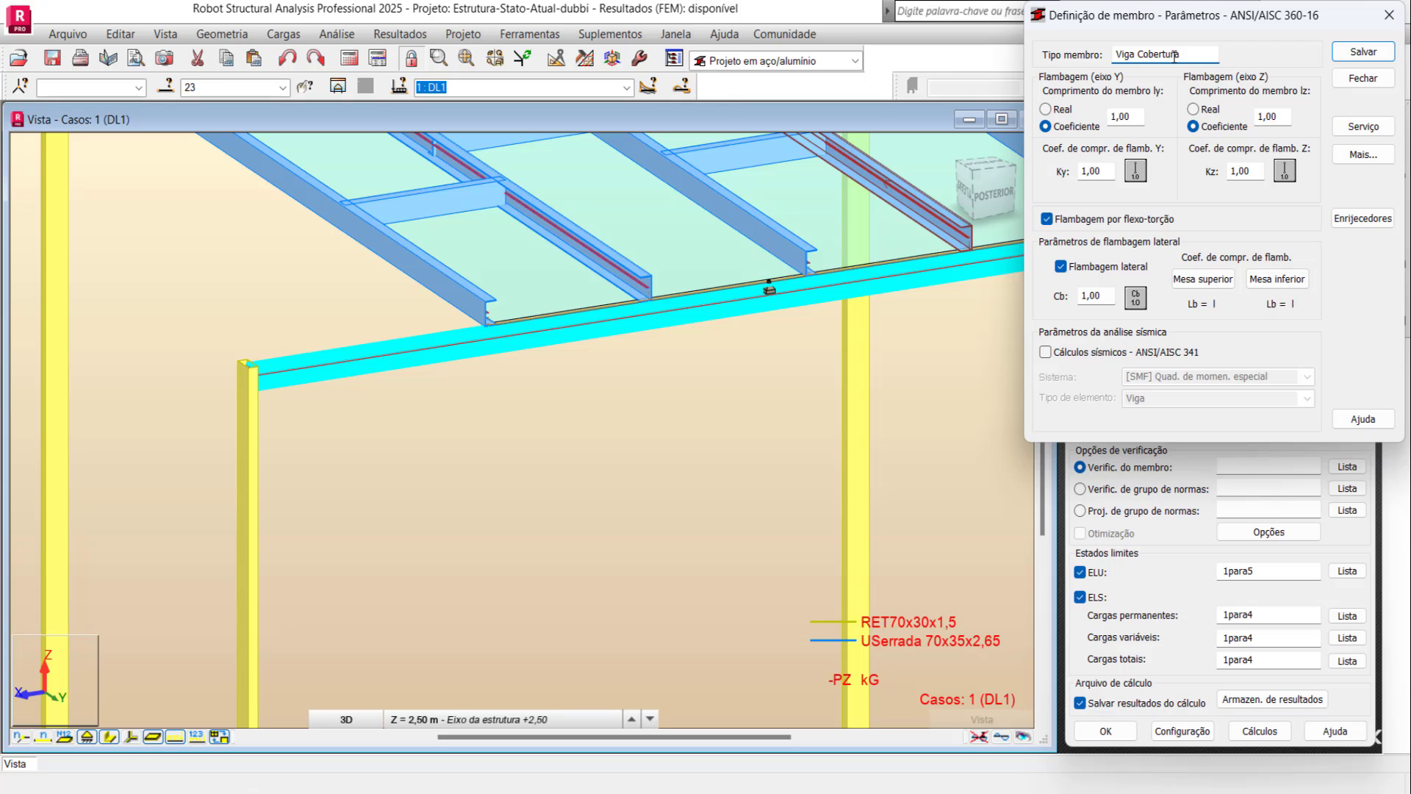
{"action": "left_click", "coordinate": [1223, 217]}
{"action": "left_click", "coordinate": [1365, 52]}
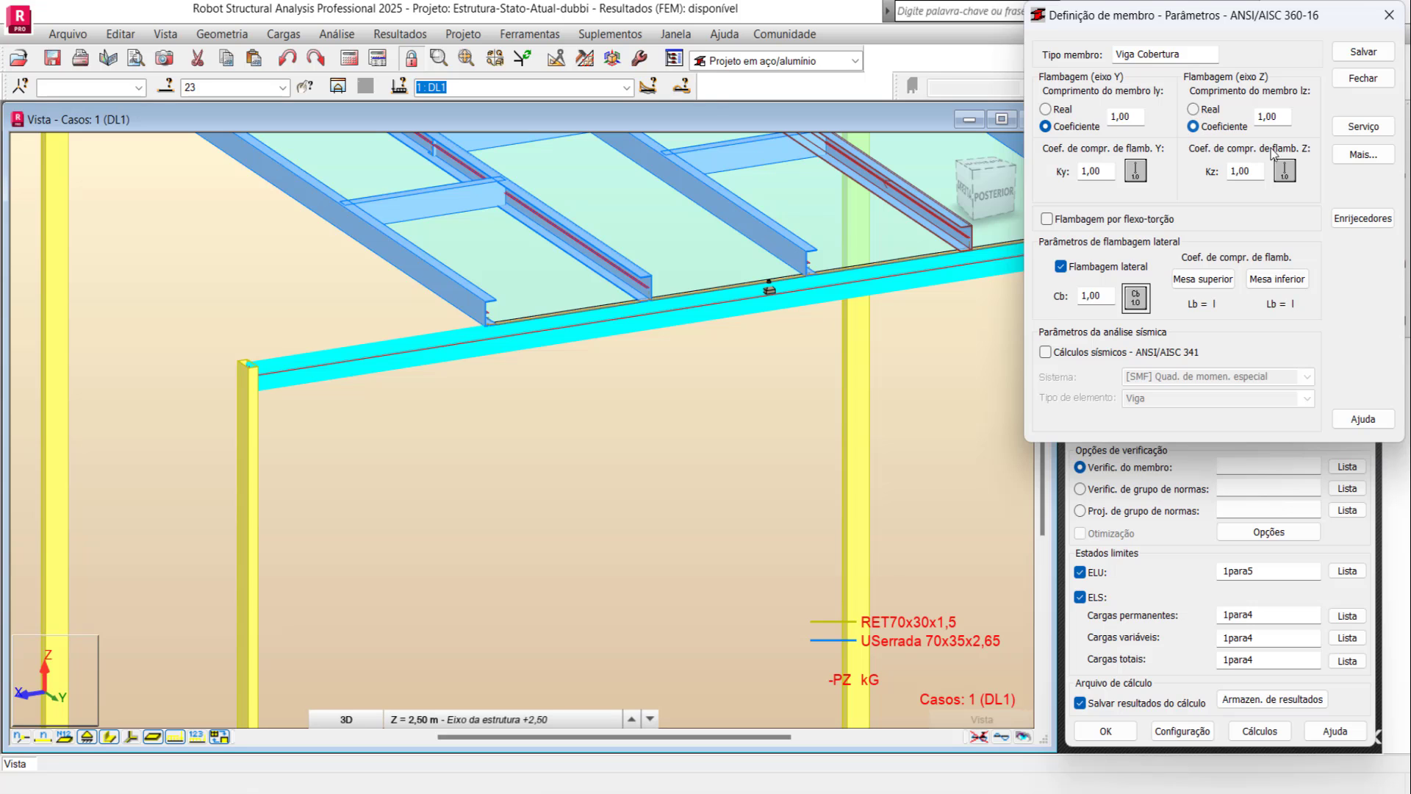
Step: Change the uy and uz total-load deflection limits from L/240 to L/180
{"action": "left_click", "coordinate": [1363, 127]}
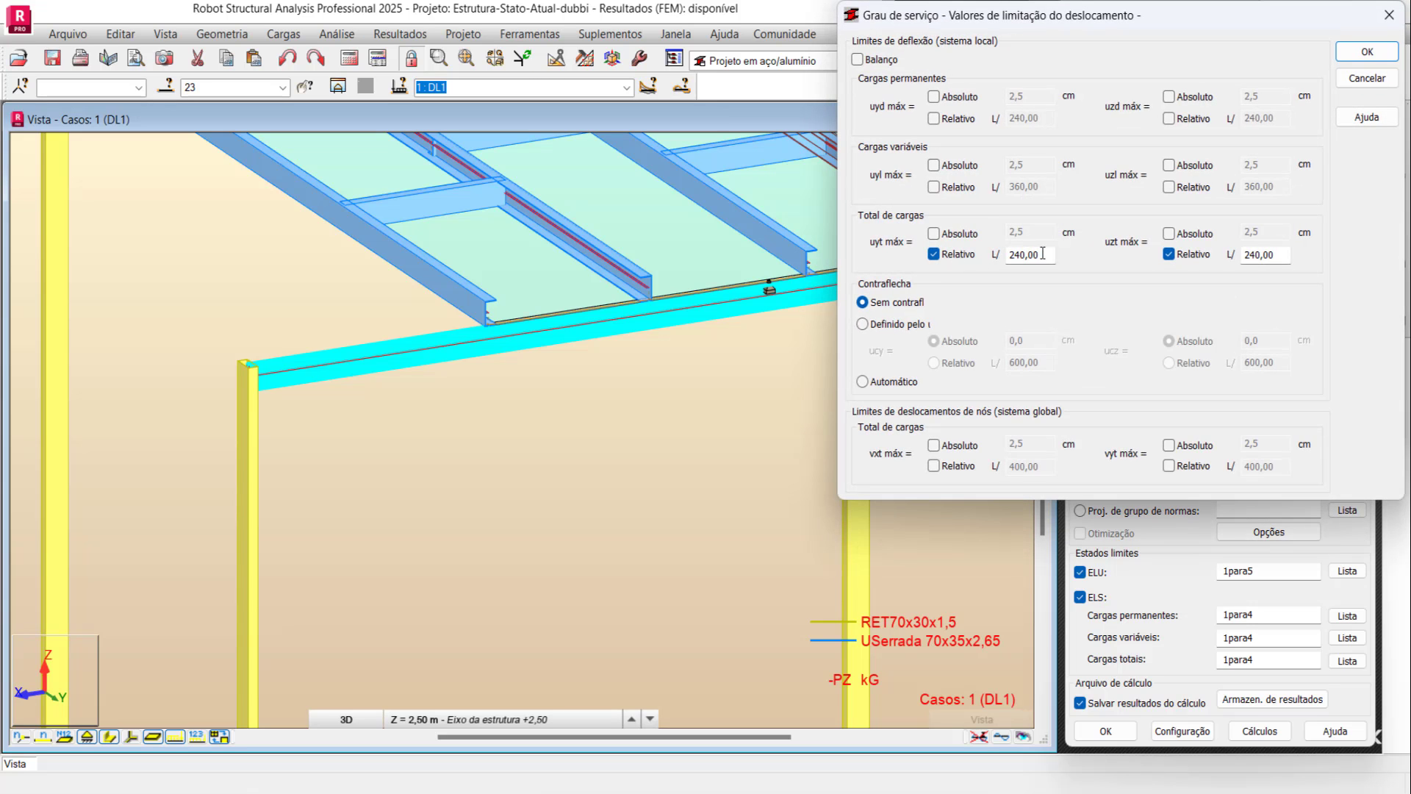
{"action": "left_click_drag", "start_coordinate": [1042, 253], "coordinate": [985, 257]}
{"action": "type", "text": "180"}
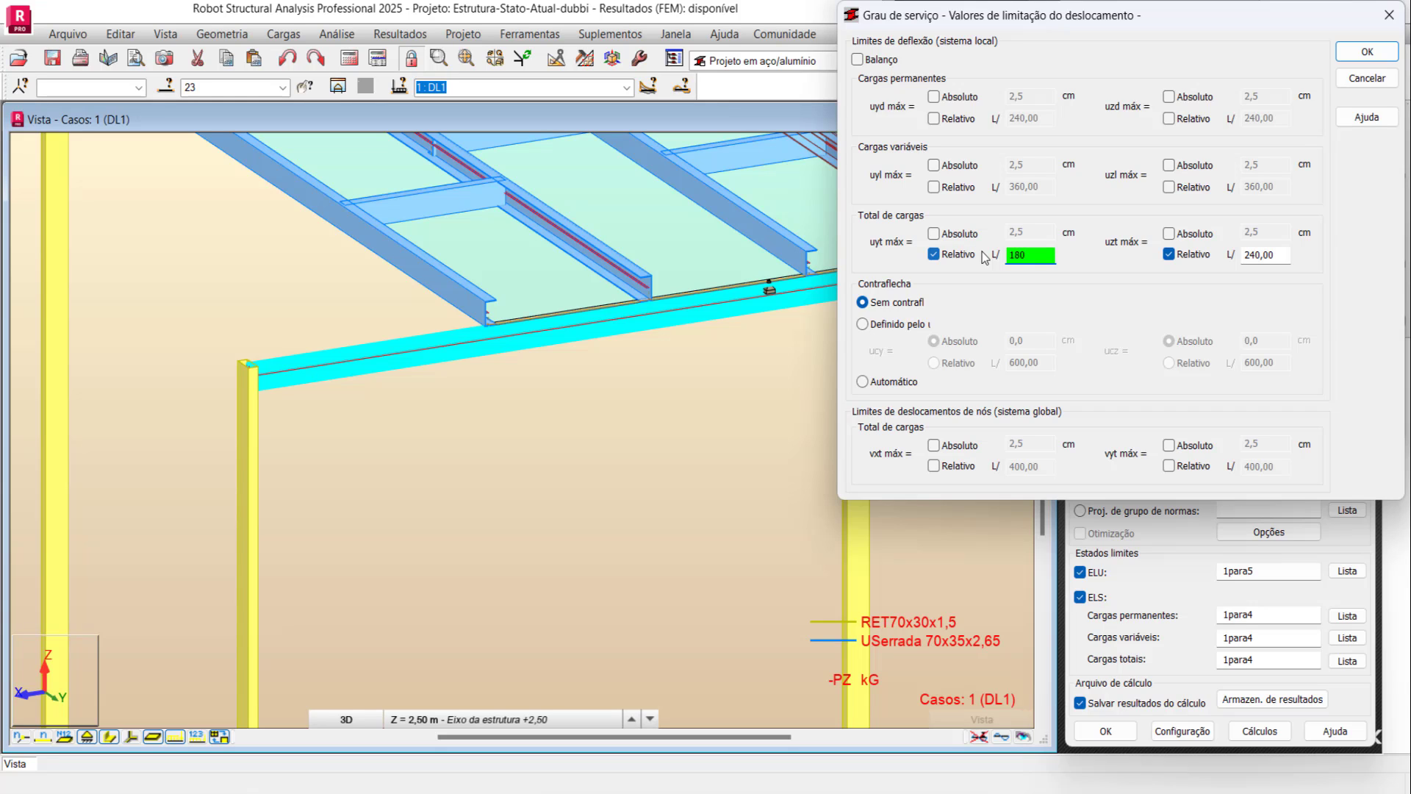
{"action": "left_click_drag", "start_coordinate": [1273, 250], "coordinate": [1226, 252]}
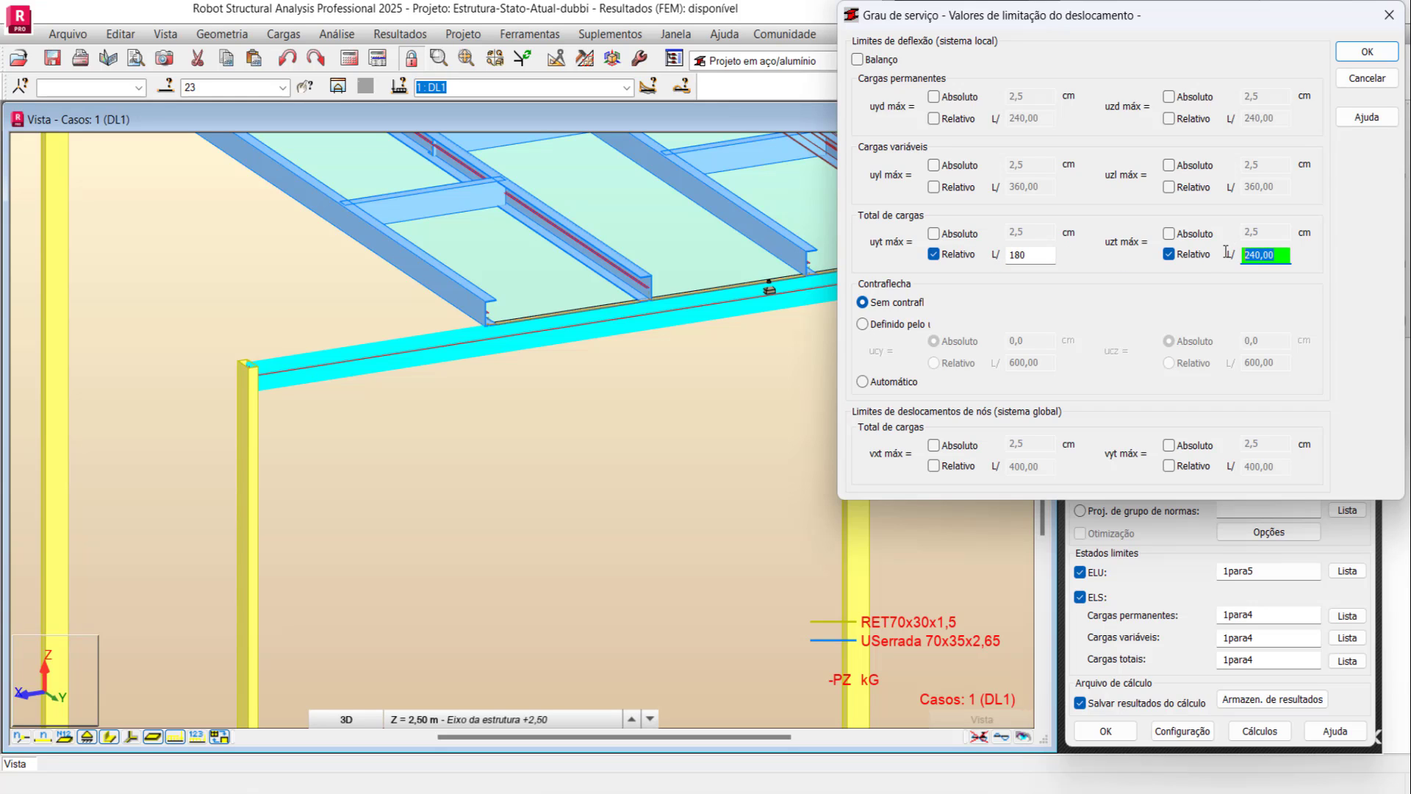
{"action": "type", "text": "180"}
{"action": "left_click", "coordinate": [1367, 52]}
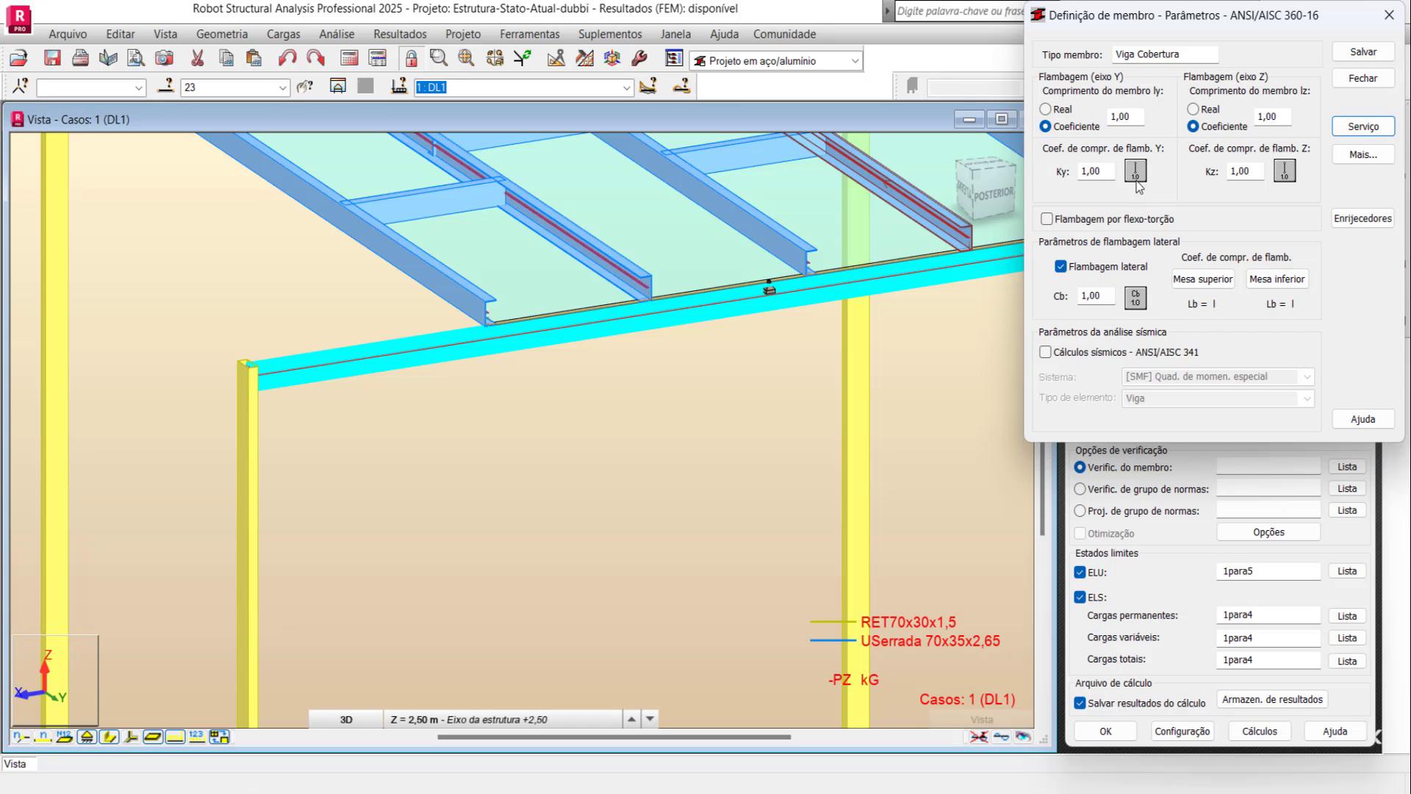
Step: Review the Ky buckling diagrams, then try and clear the automatic internal bracing options
{"action": "left_click", "coordinate": [1135, 172]}
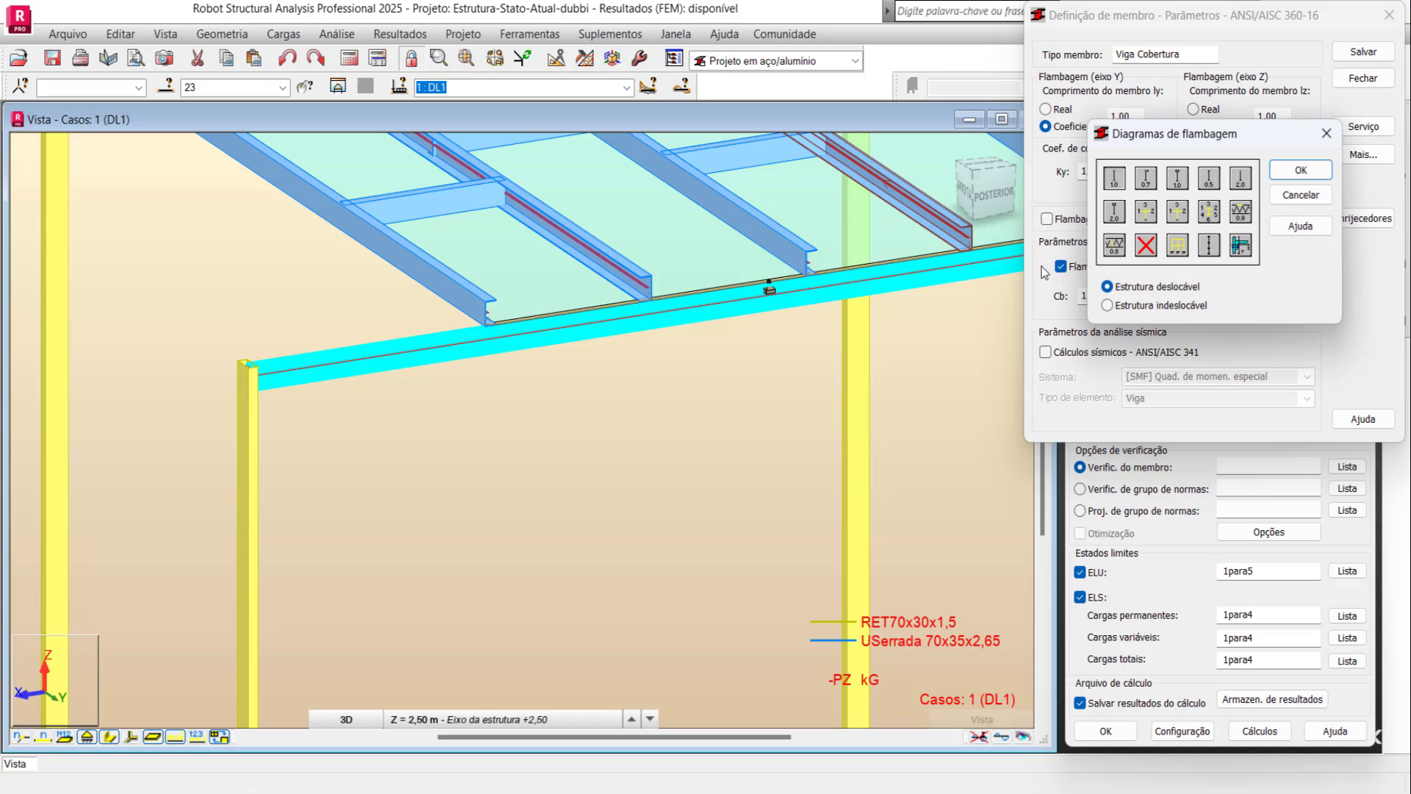
{"action": "key", "text": "Escape"}
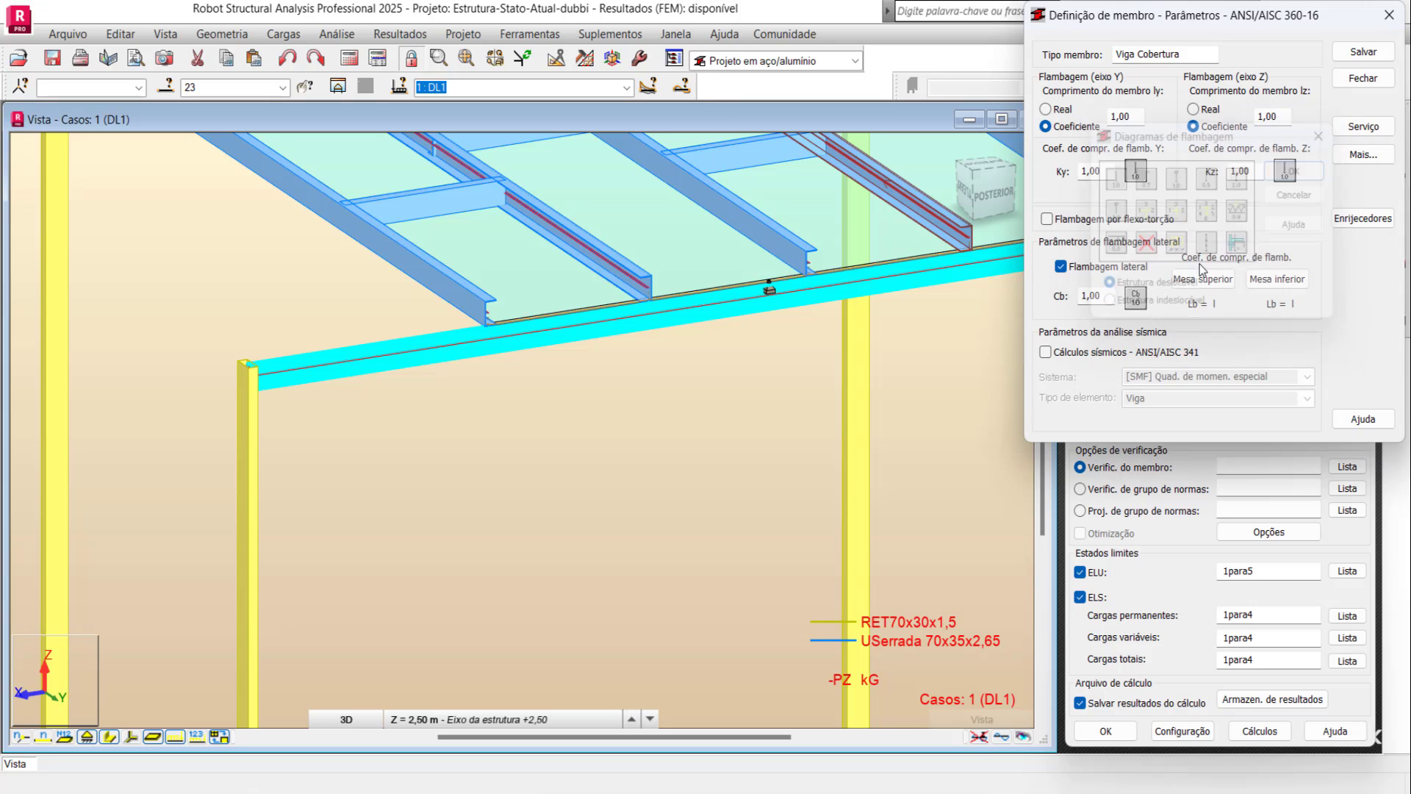
{"action": "left_click", "coordinate": [1179, 280]}
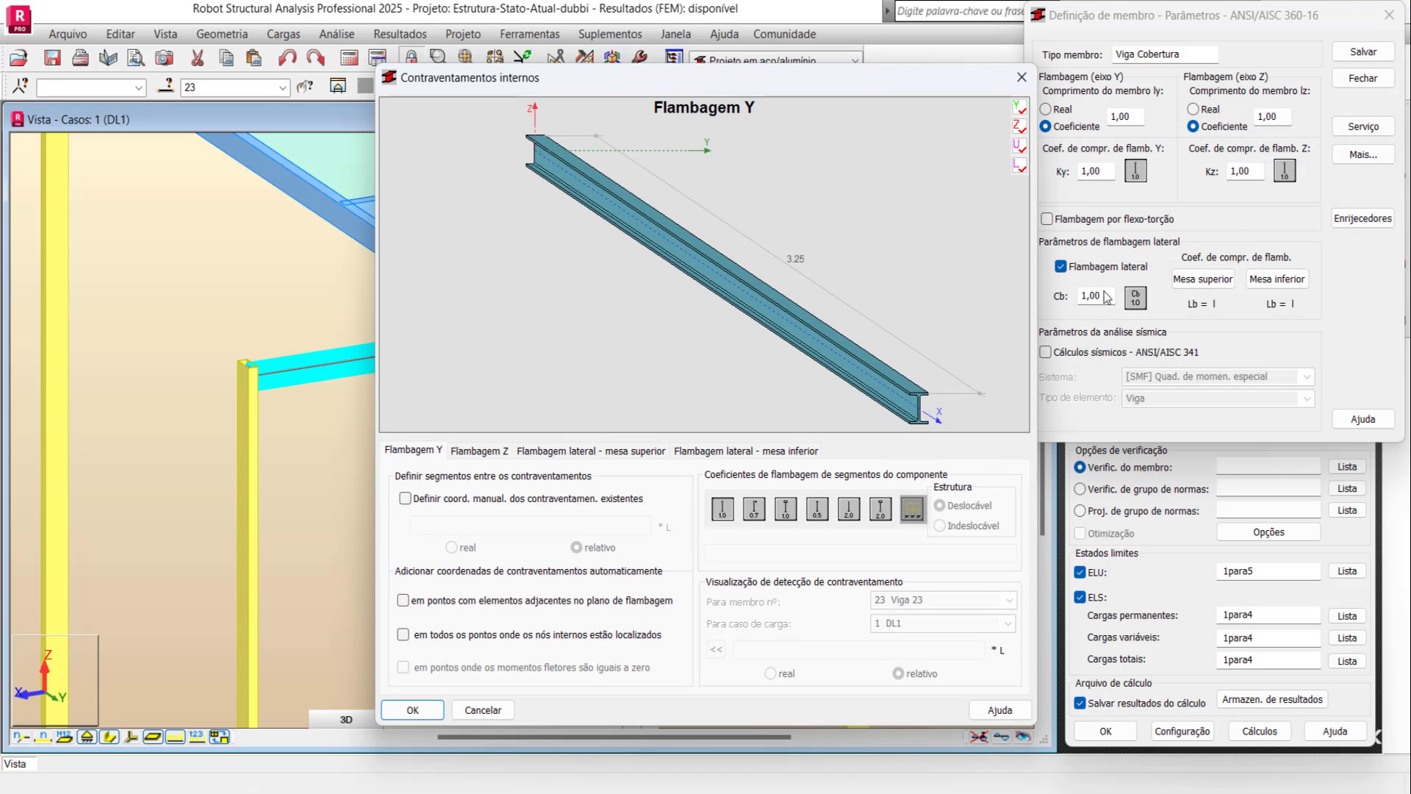
{"action": "left_click", "coordinate": [403, 600]}
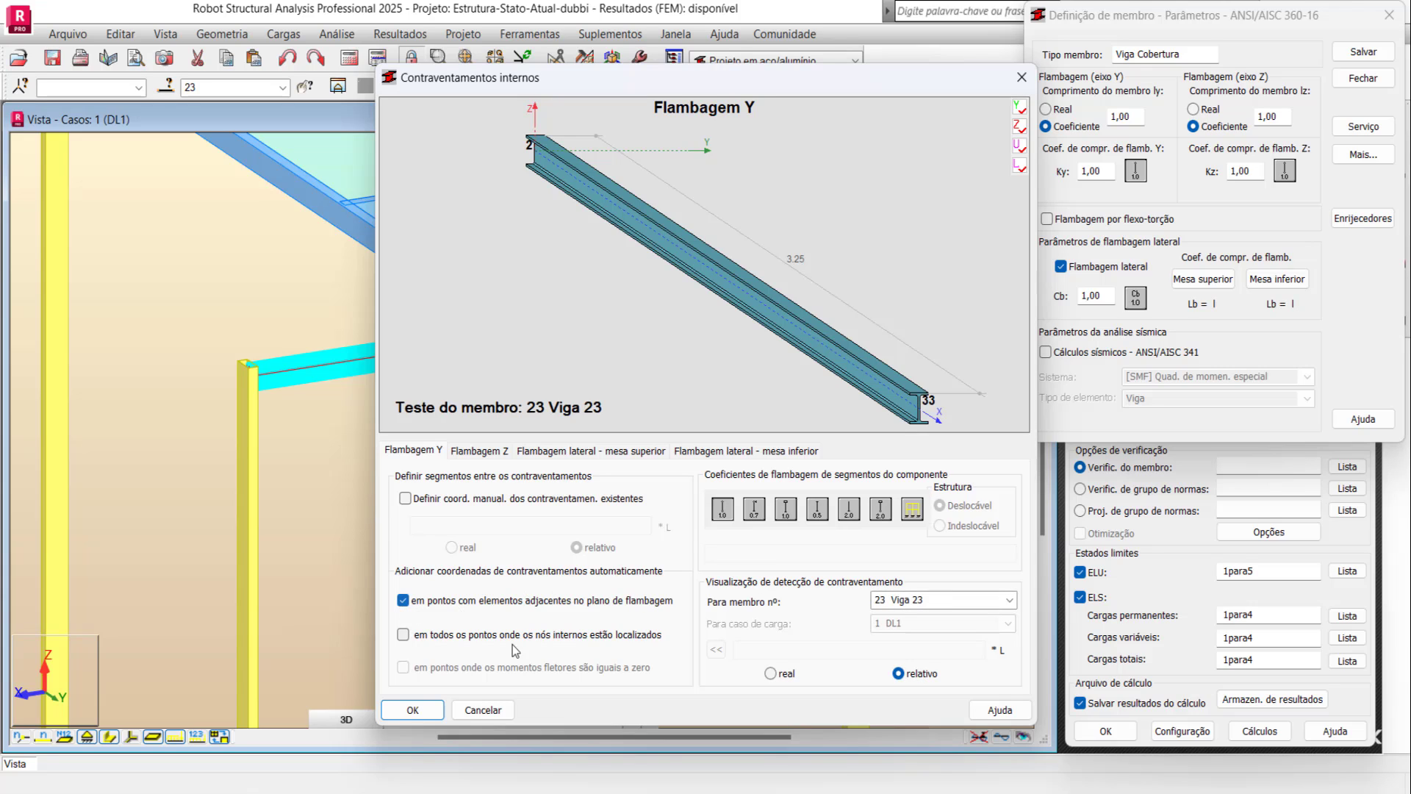
{"action": "left_click", "coordinate": [404, 634]}
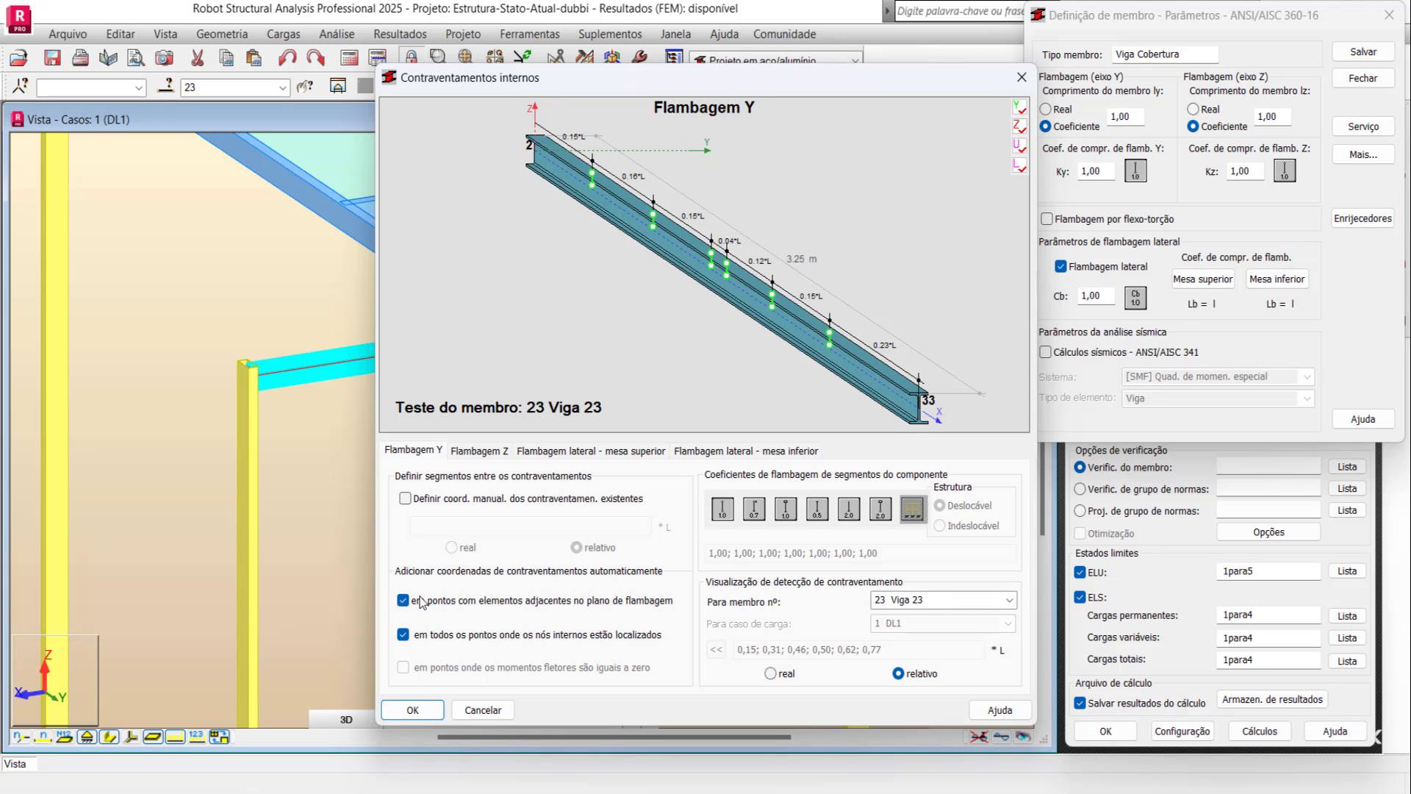
{"action": "left_click", "coordinate": [402, 600]}
{"action": "left_click", "coordinate": [402, 634]}
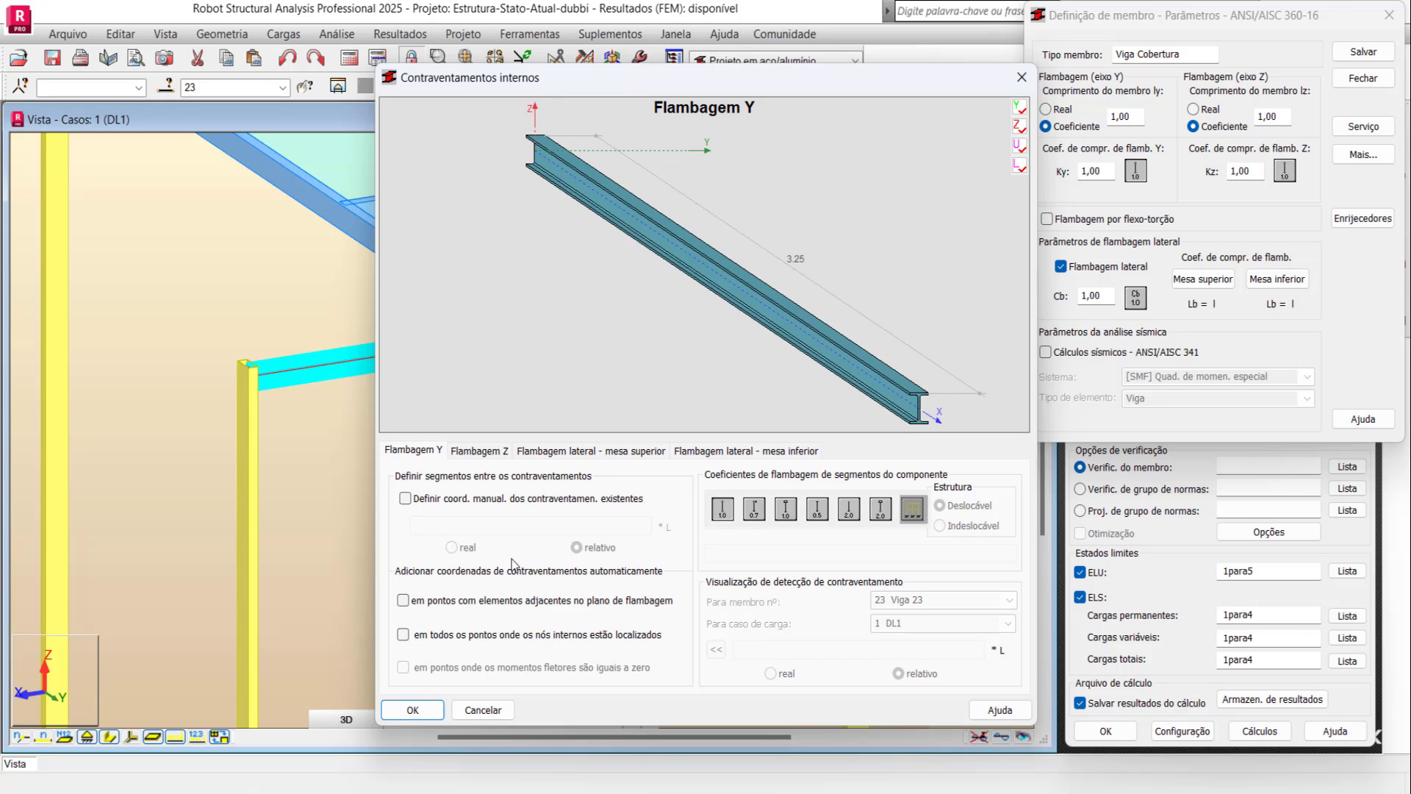
Step: Enter a manual Y-buckling brace at real coordinate 1.625 m on beam 23
{"action": "left_click", "coordinate": [405, 498]}
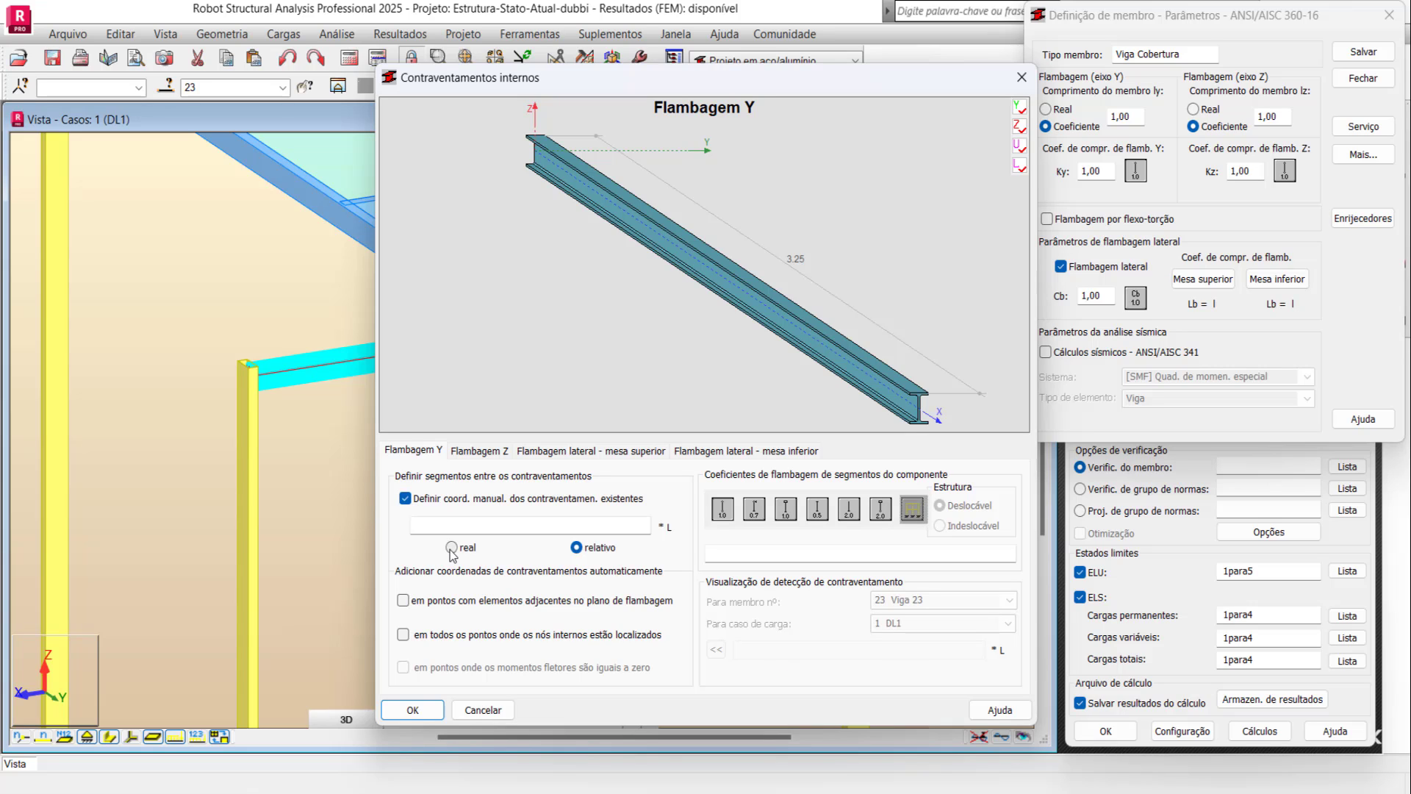
{"action": "left_click", "coordinate": [486, 528]}
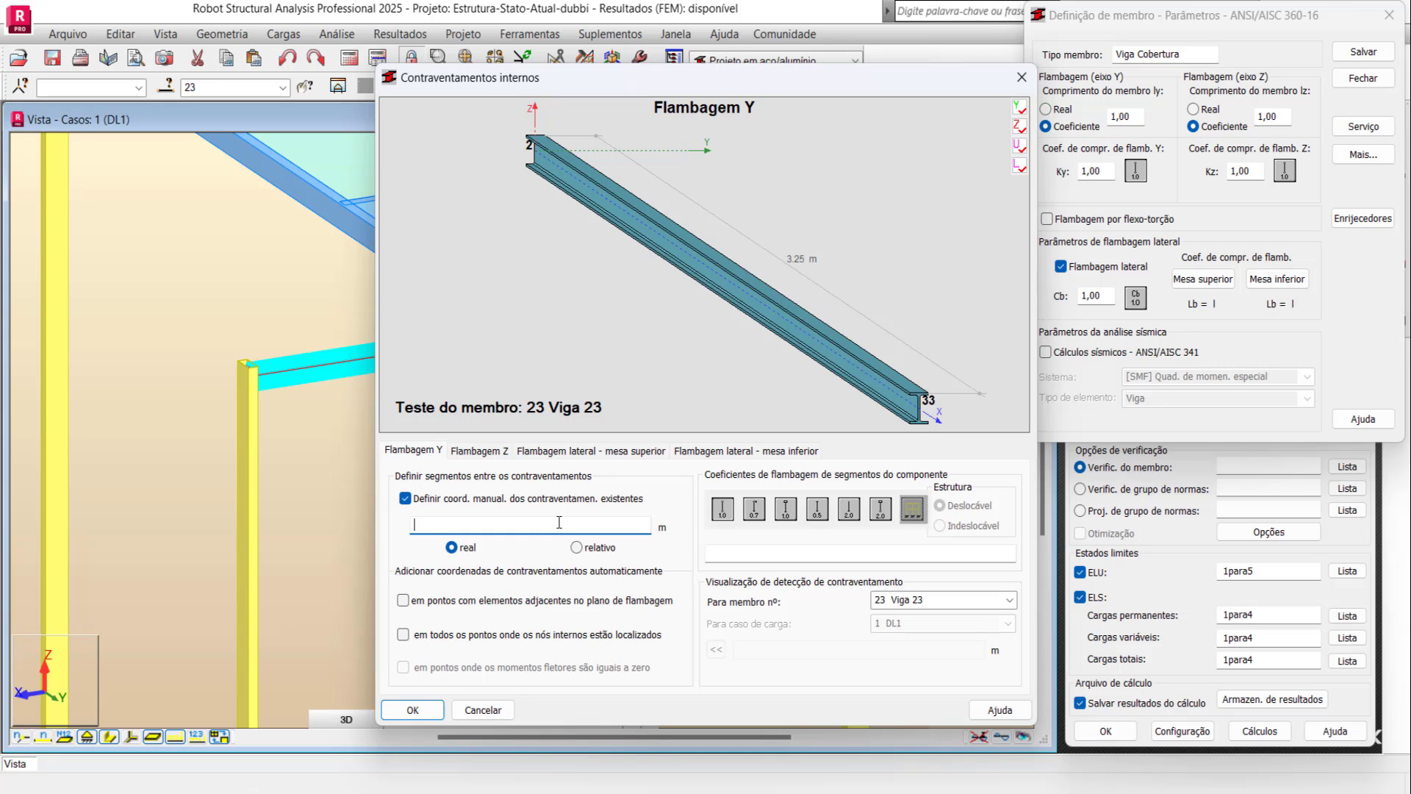
{"action": "type", "text": "1."}
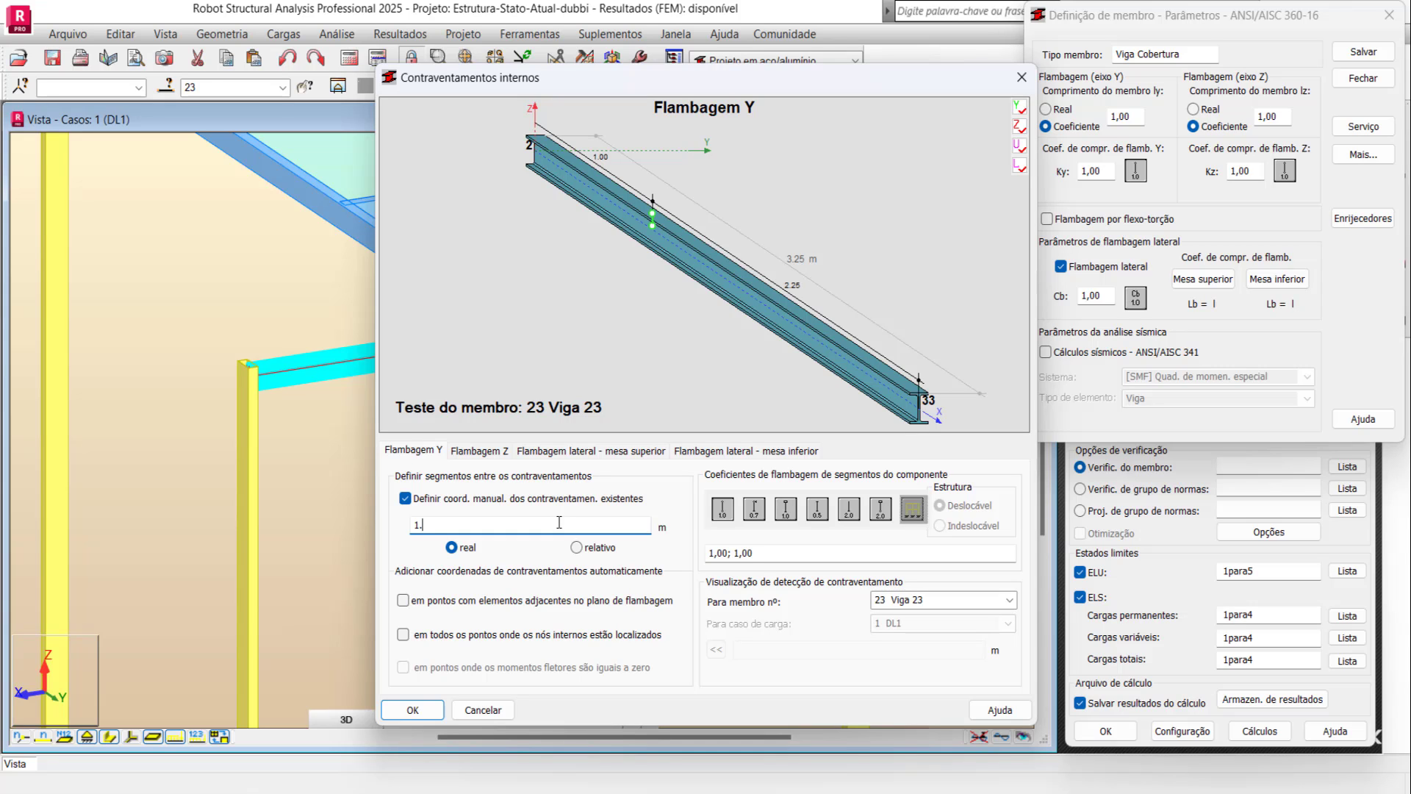
{"action": "type", "text": "6"}
{"action": "type", "text": "25"}
Step: Add a manual Z-buckling brace at real coordinate 1.625 m and apply the bracings
{"action": "left_click", "coordinate": [480, 451]}
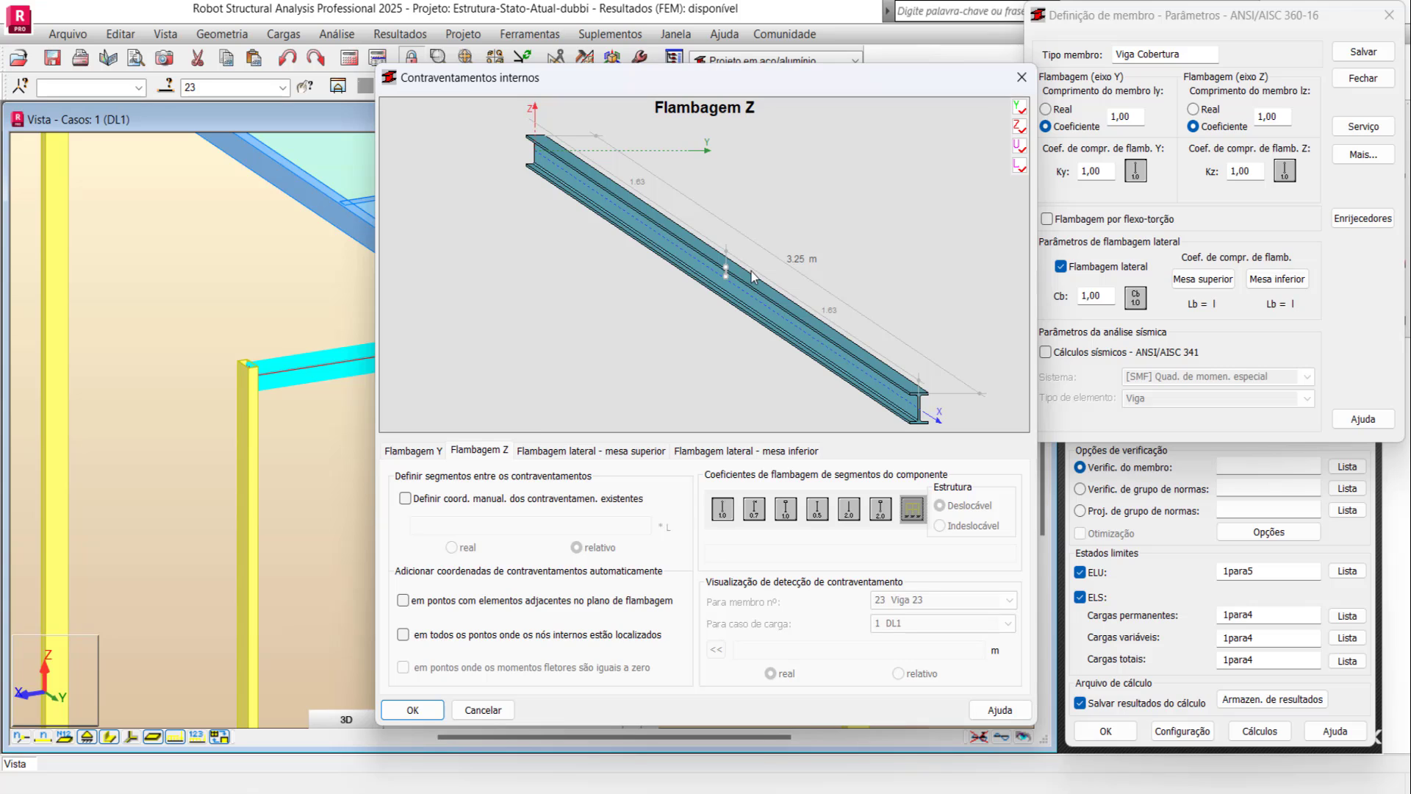
{"action": "left_click", "coordinate": [405, 498]}
{"action": "left_click", "coordinate": [452, 547]}
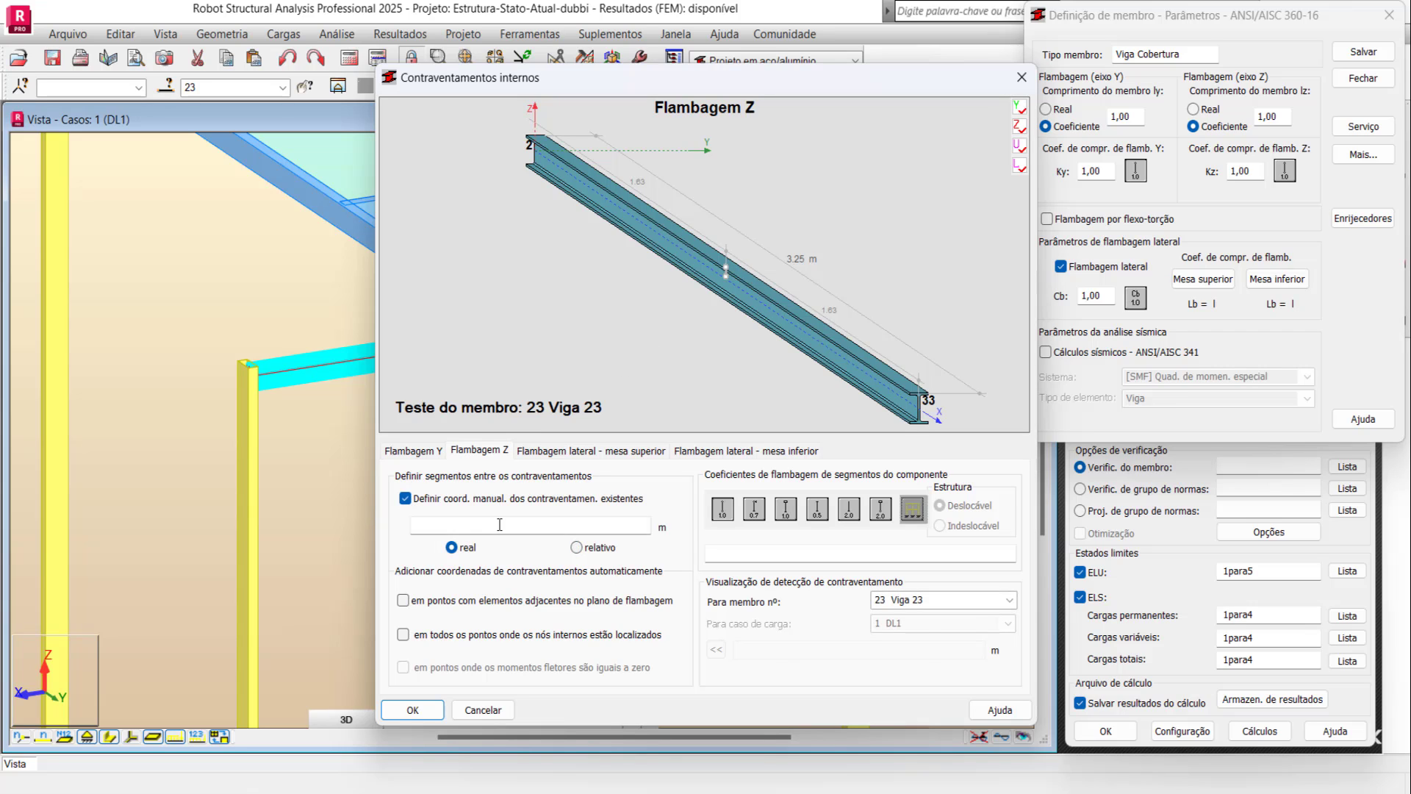
{"action": "left_click", "coordinate": [499, 525]}
{"action": "type", "text": "1."}
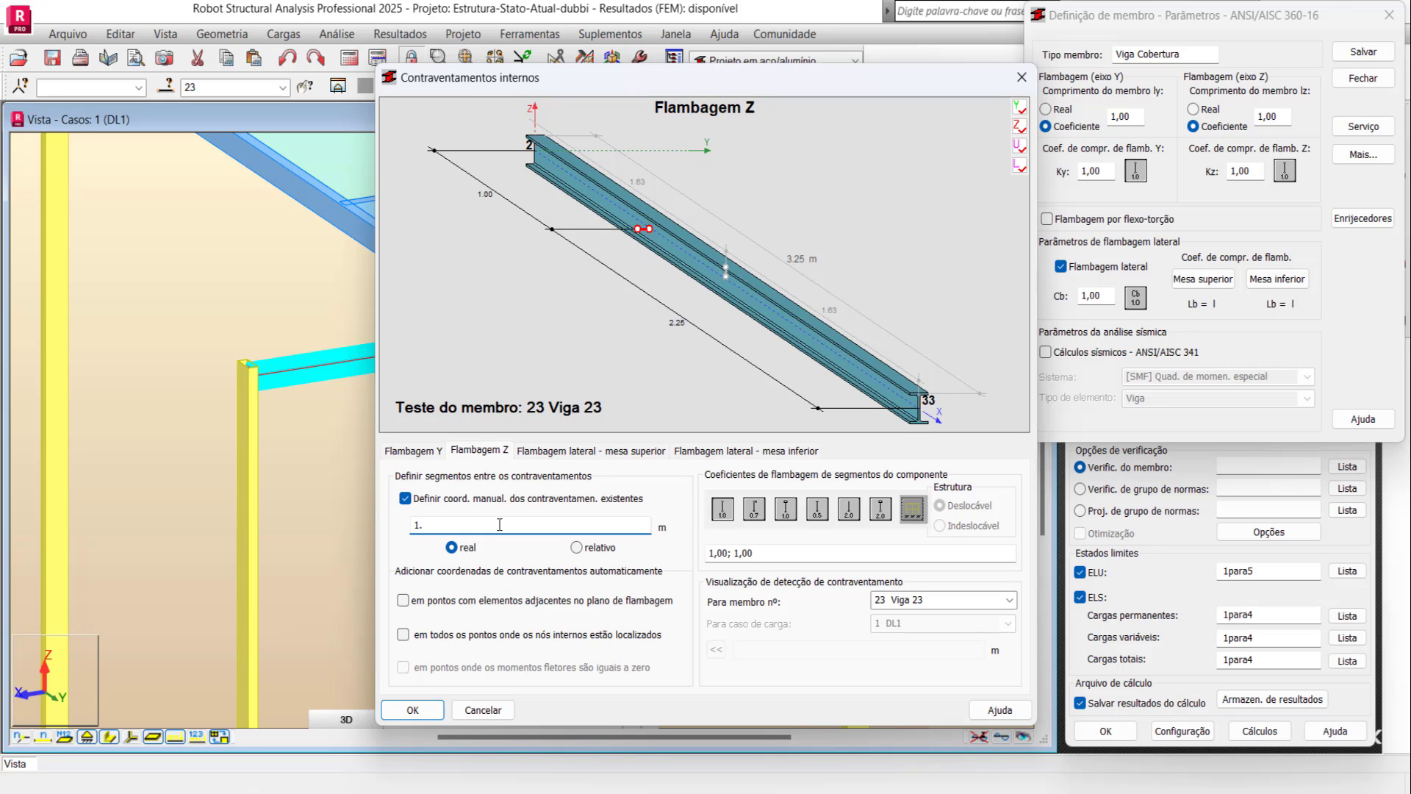
{"action": "type", "text": "625"}
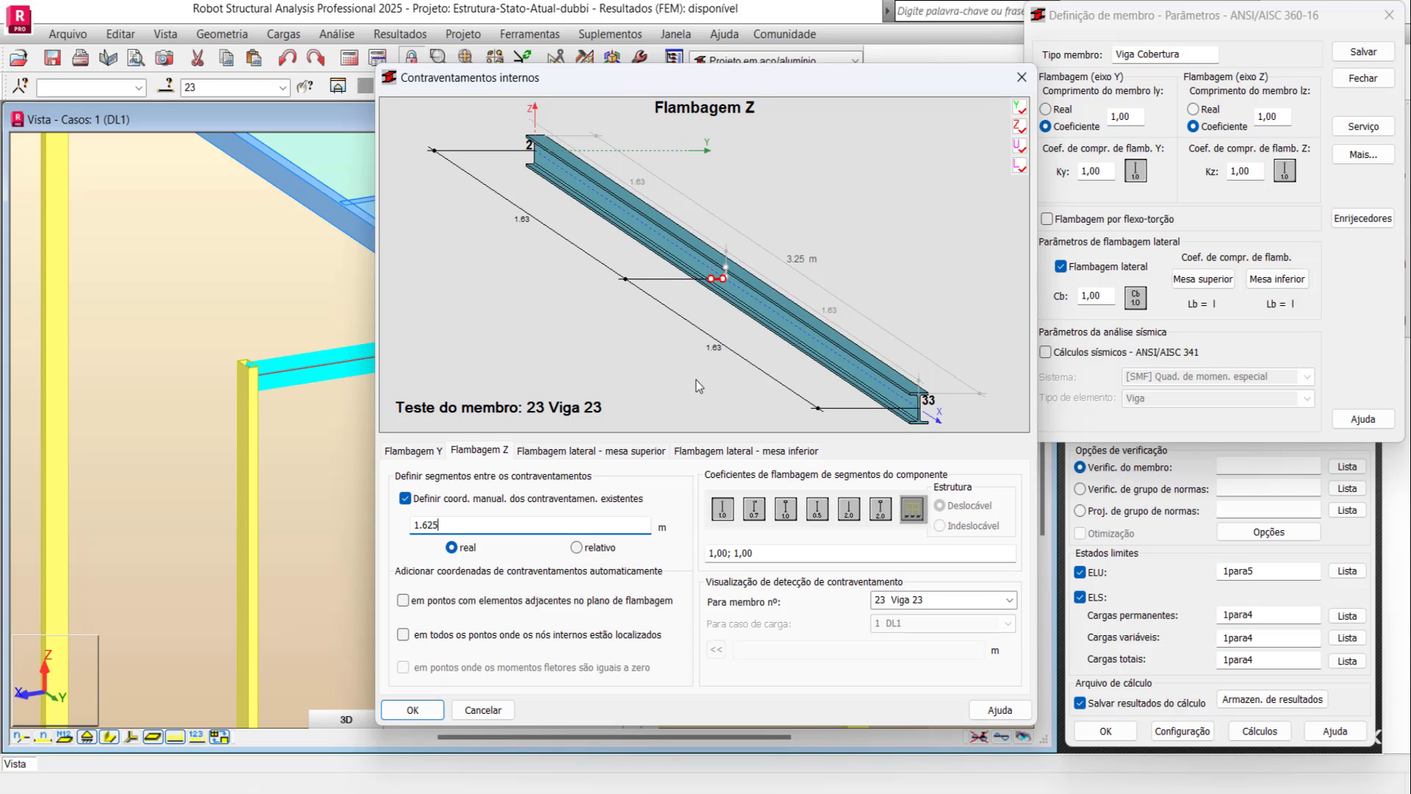
{"action": "left_click", "coordinate": [422, 714]}
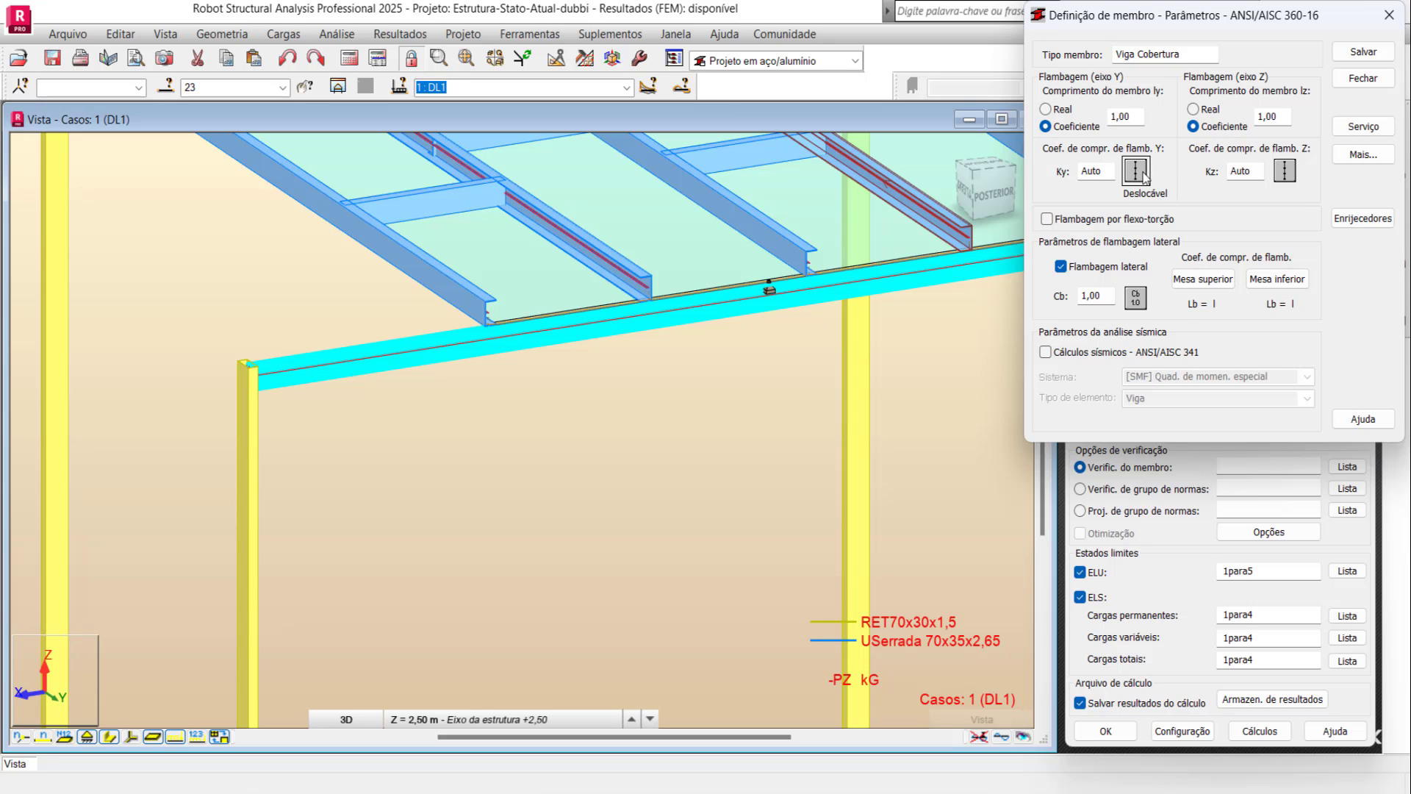
Step: Save the Viga Cobertura member type with its bracing and accept the member definition
{"action": "left_click", "coordinate": [1360, 55]}
{"action": "left_click", "coordinate": [1271, 279]}
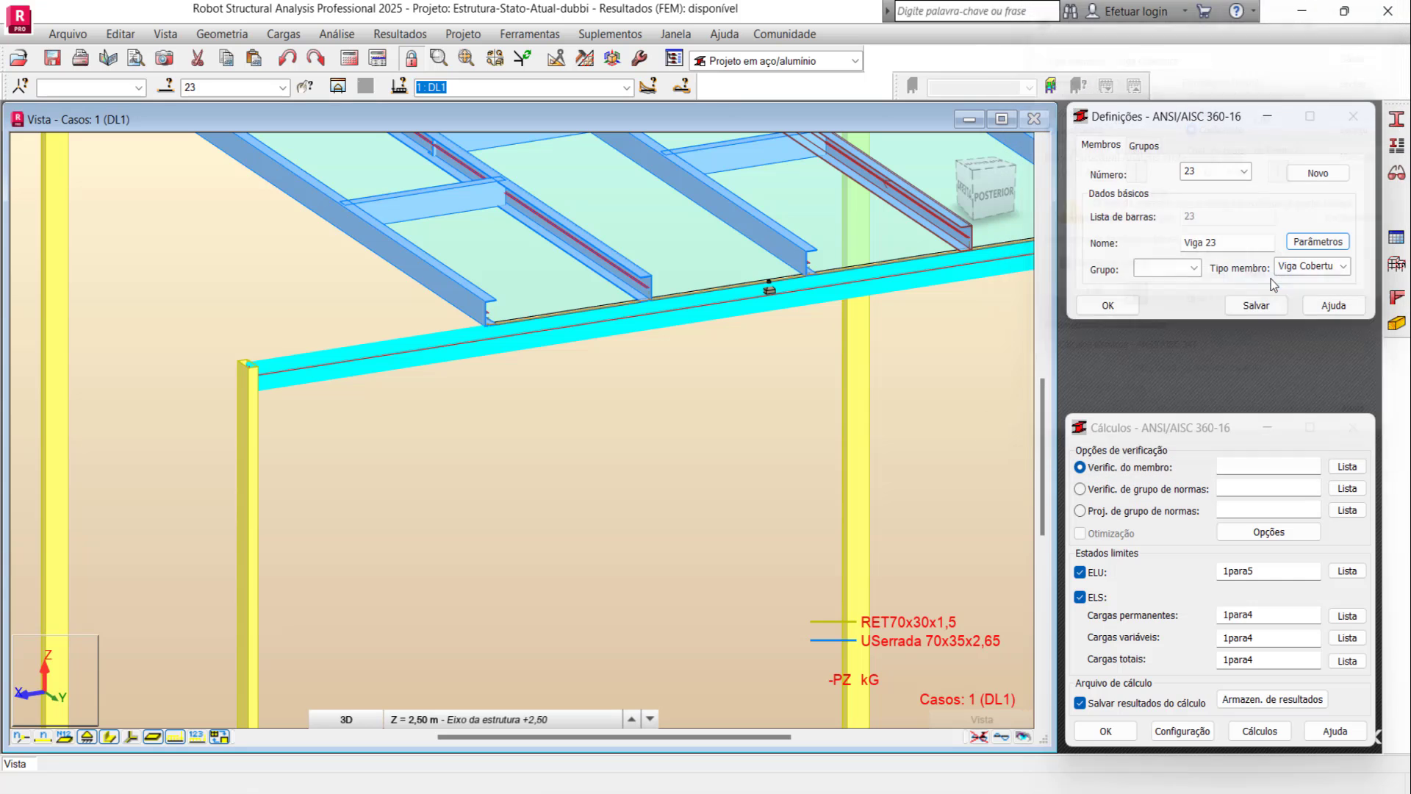
{"action": "left_click", "coordinate": [1258, 304]}
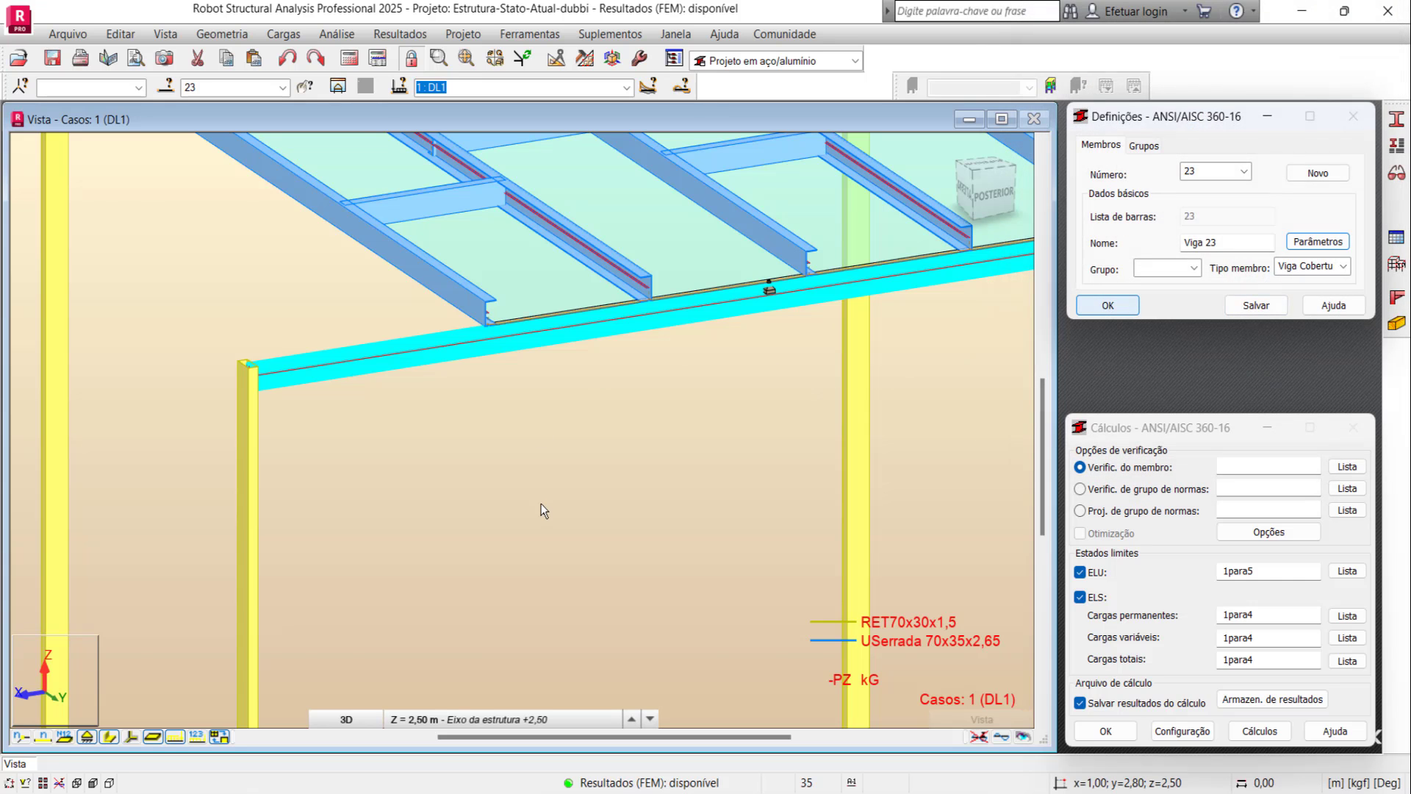
Step: Confirm the changes to member 23, Viga 23
{"action": "scroll", "coordinate": [541, 504], "scroll_direction": "down", "scroll_amount": 5}
{"action": "scroll", "coordinate": [536, 481], "scroll_direction": "down", "scroll_amount": 1}
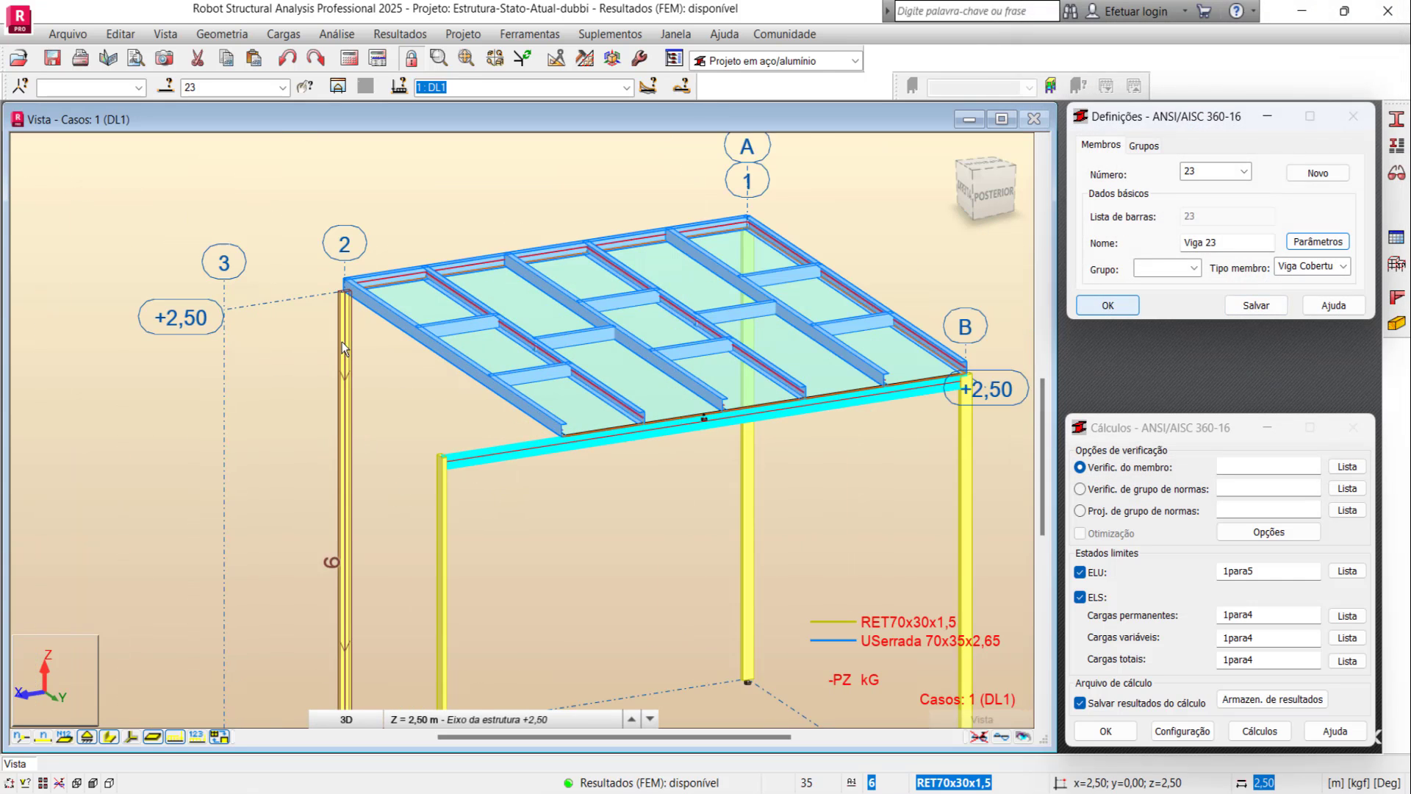
{"action": "scroll", "coordinate": [344, 331], "scroll_direction": "up", "scroll_amount": 3}
{"action": "scroll", "coordinate": [408, 297], "scroll_direction": "up", "scroll_amount": 1}
{"action": "scroll", "coordinate": [406, 467], "scroll_direction": "down", "scroll_amount": 1}
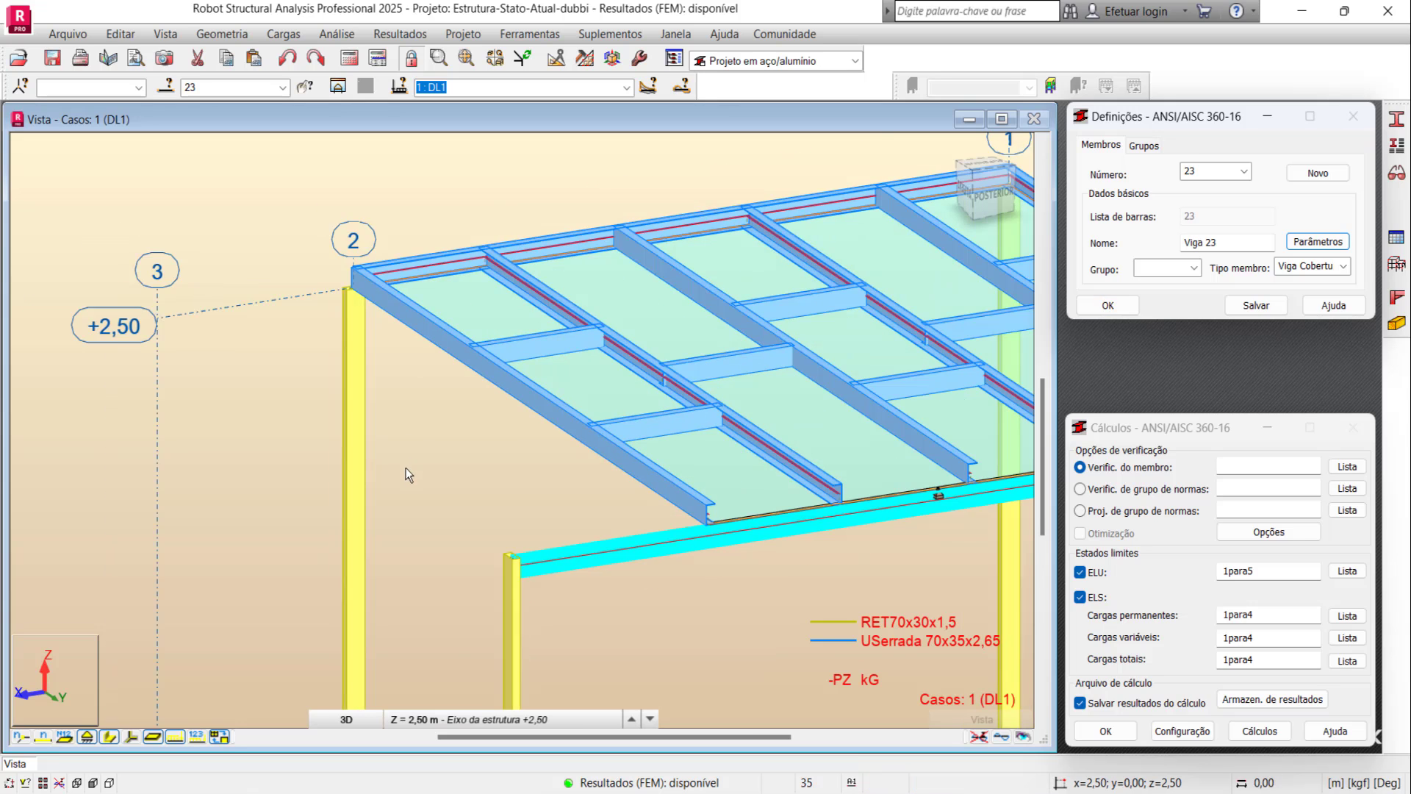
{"action": "scroll", "coordinate": [406, 468], "scroll_direction": "down", "scroll_amount": 2}
{"action": "scroll", "coordinate": [560, 541], "scroll_direction": "down", "scroll_amount": 1}
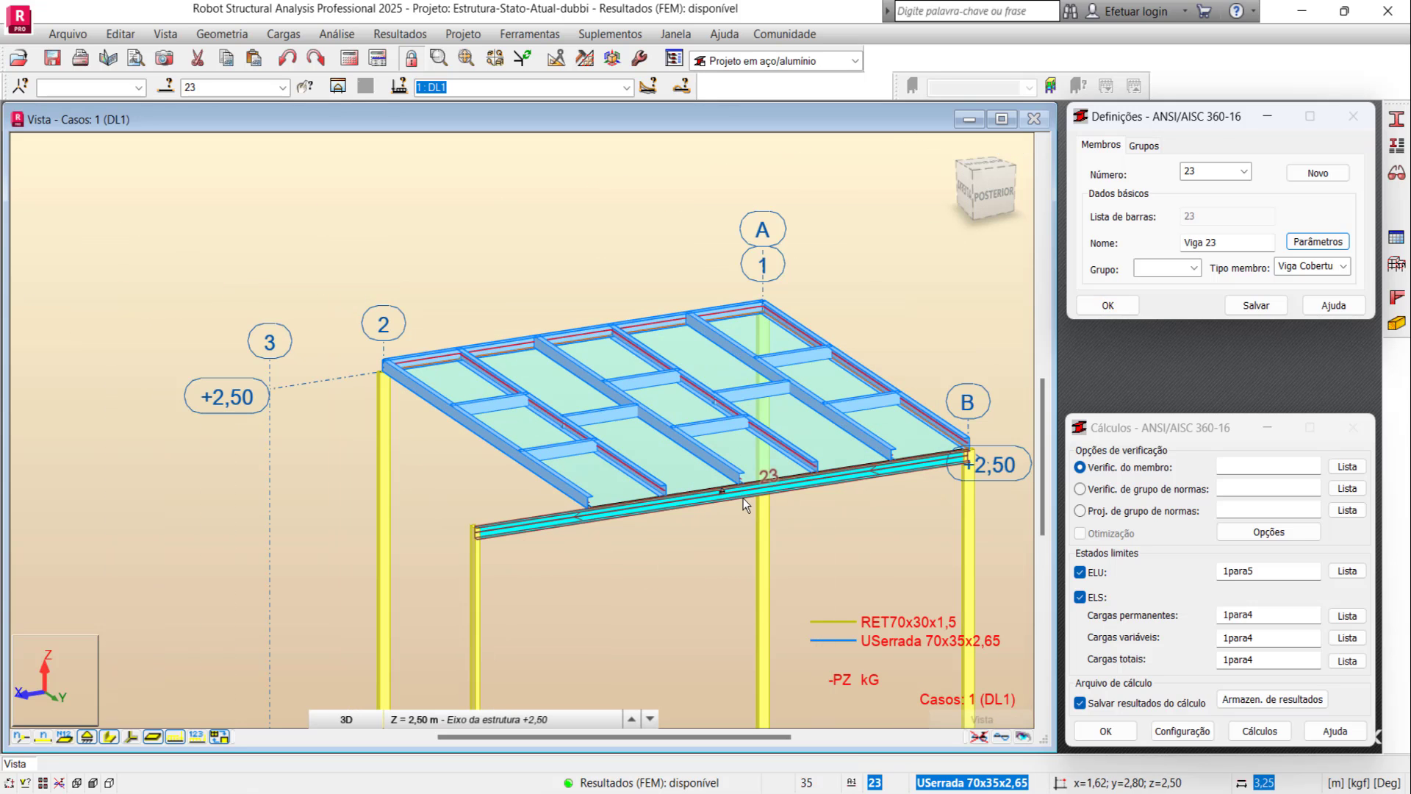
{"action": "left_click", "coordinate": [743, 498]}
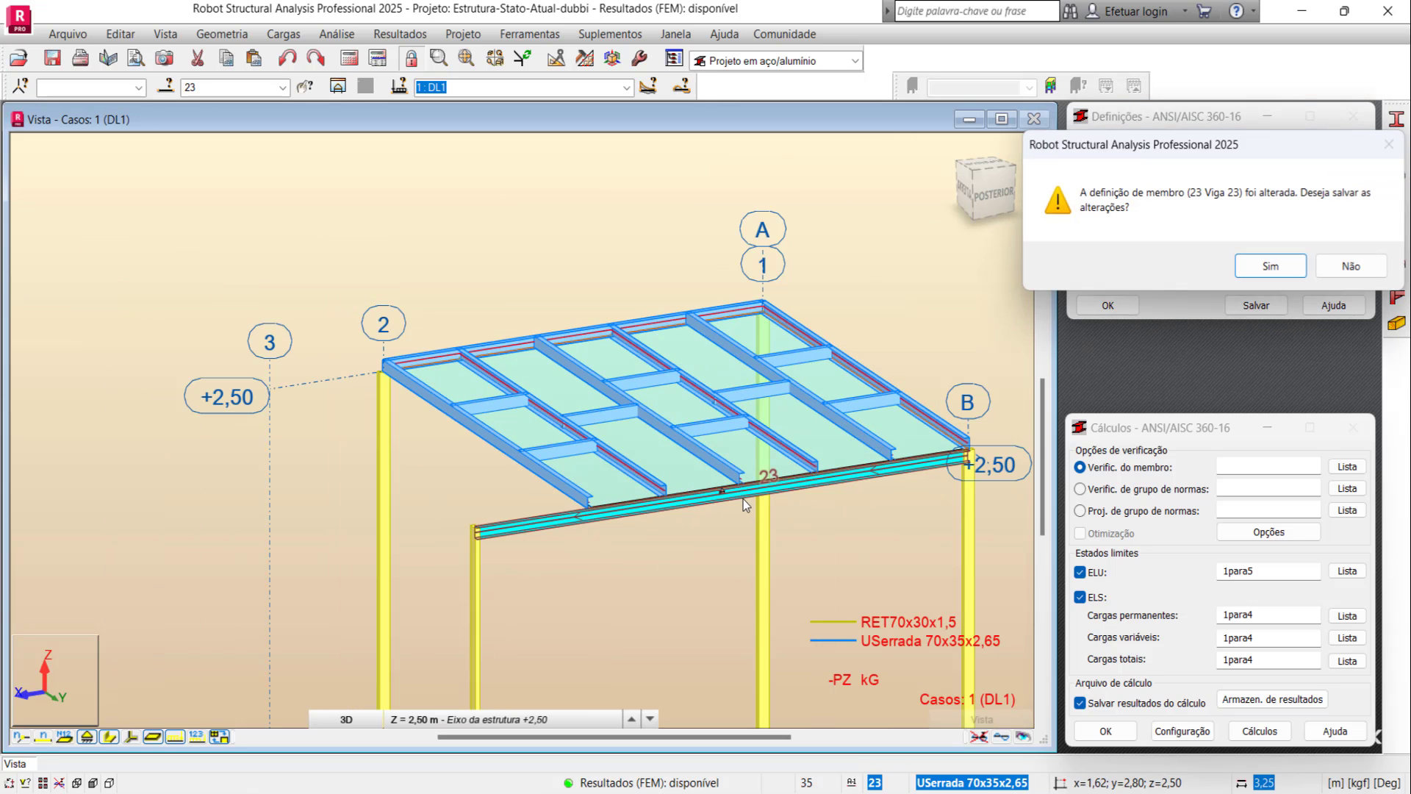
{"action": "left_click", "coordinate": [1241, 272]}
{"action": "left_click", "coordinate": [855, 60]}
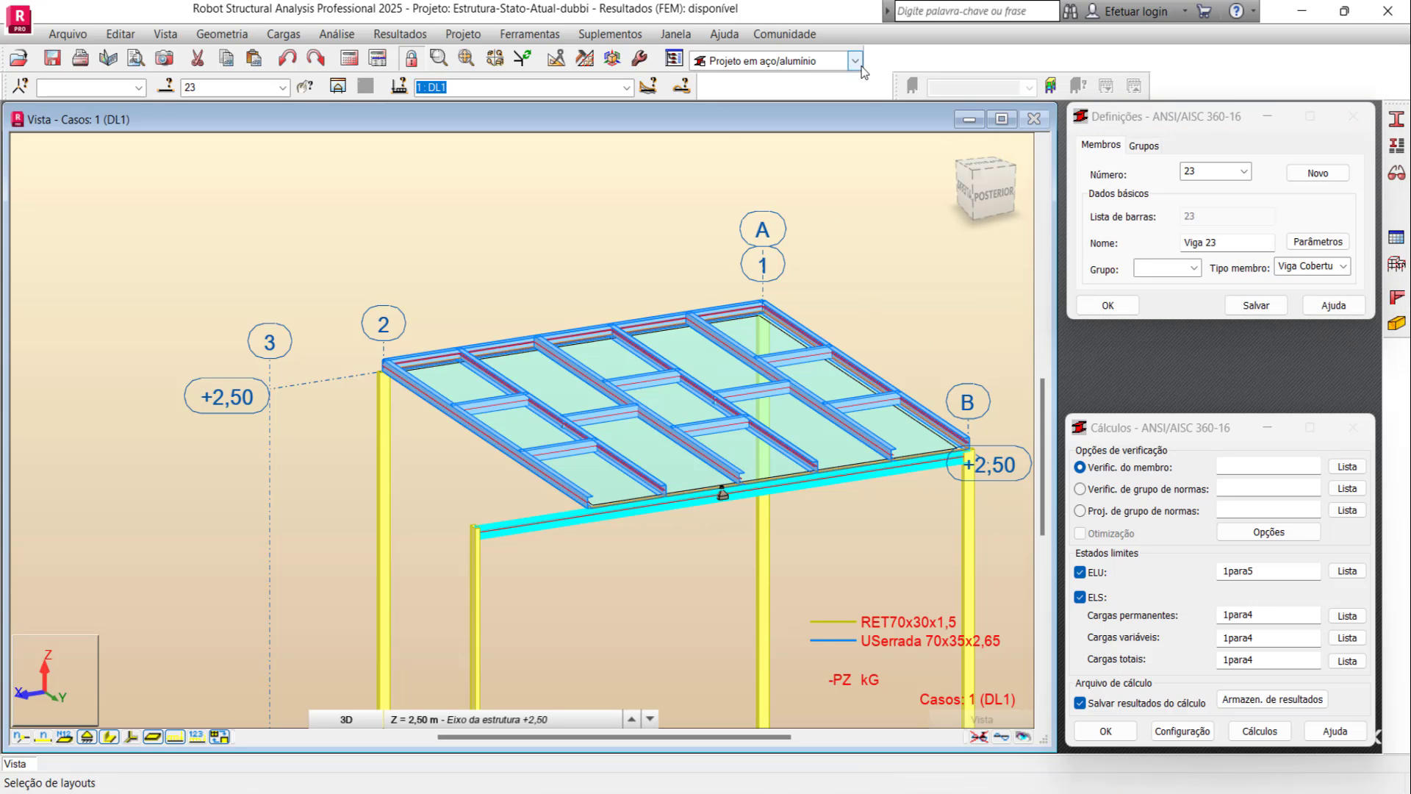
Step: Switch to the Geometria layout, check beam 23 shows Viga Cobertura, then deselect it
{"action": "left_click", "coordinate": [664, 205]}
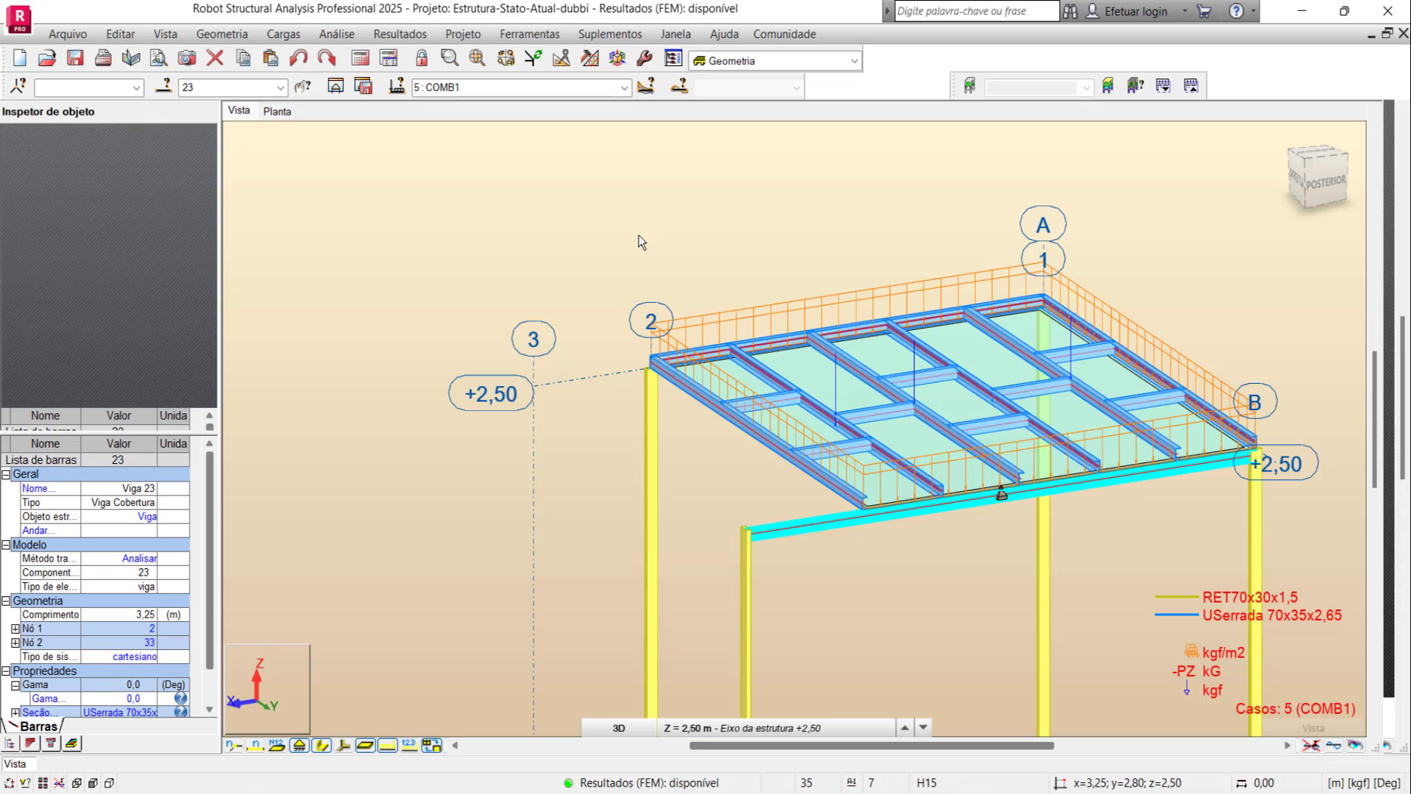
{"action": "scroll", "coordinate": [856, 567], "scroll_direction": "up", "scroll_amount": 1}
{"action": "scroll", "coordinate": [855, 567], "scroll_direction": "up", "scroll_amount": 1}
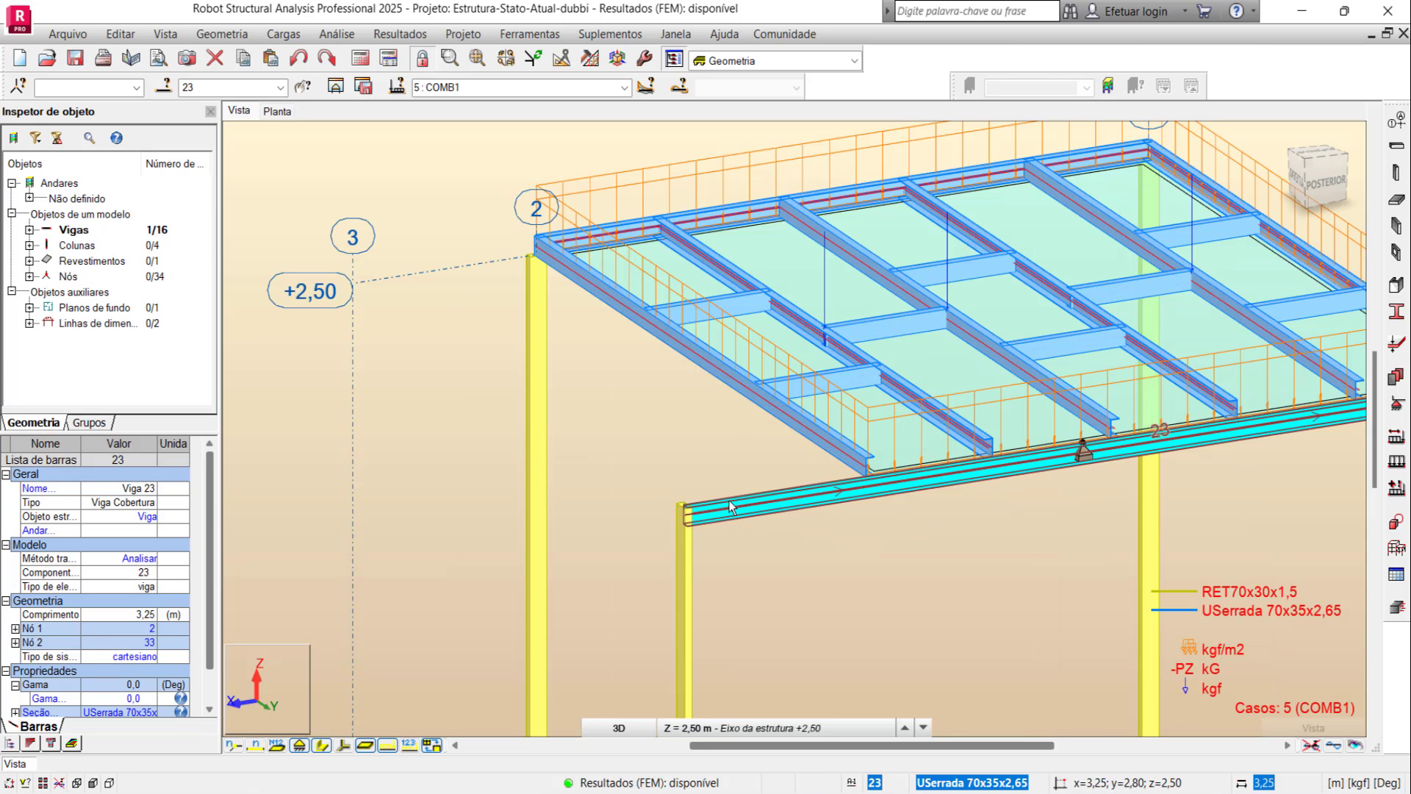
{"action": "scroll", "coordinate": [541, 412], "scroll_direction": "down", "scroll_amount": 1}
{"action": "scroll", "coordinate": [541, 412], "scroll_direction": "down", "scroll_amount": 1}
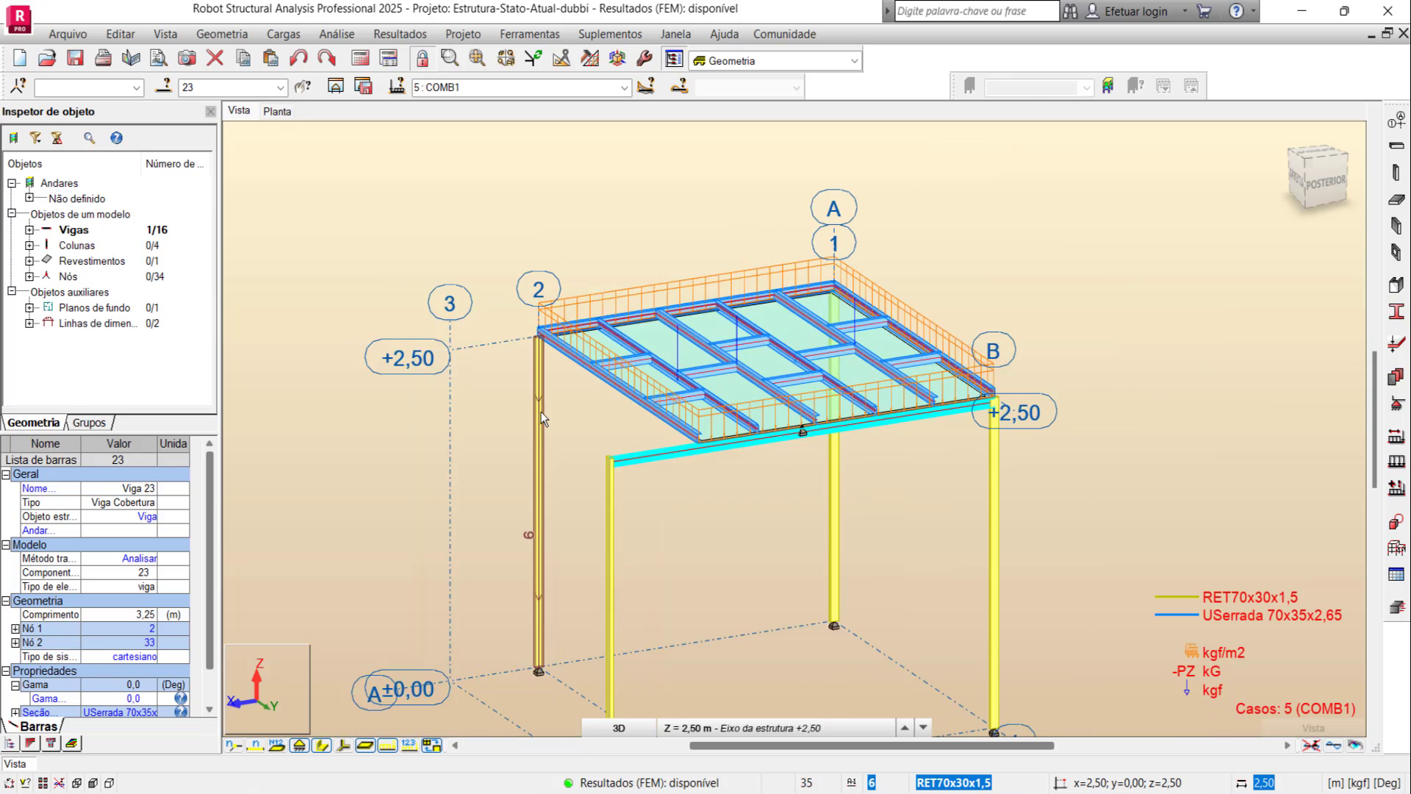
{"action": "scroll", "coordinate": [540, 412], "scroll_direction": "down", "scroll_amount": 1}
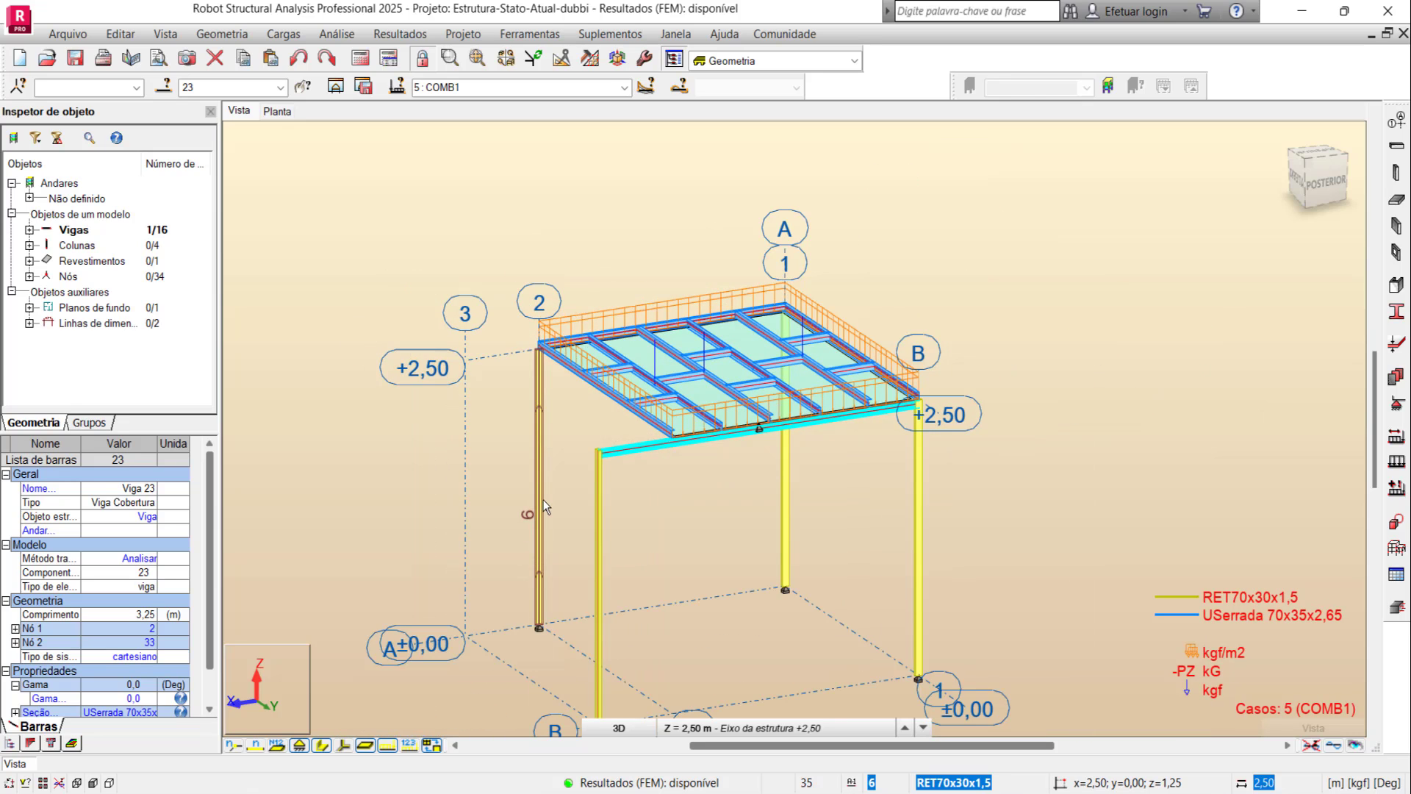
{"action": "left_click", "coordinate": [563, 444]}
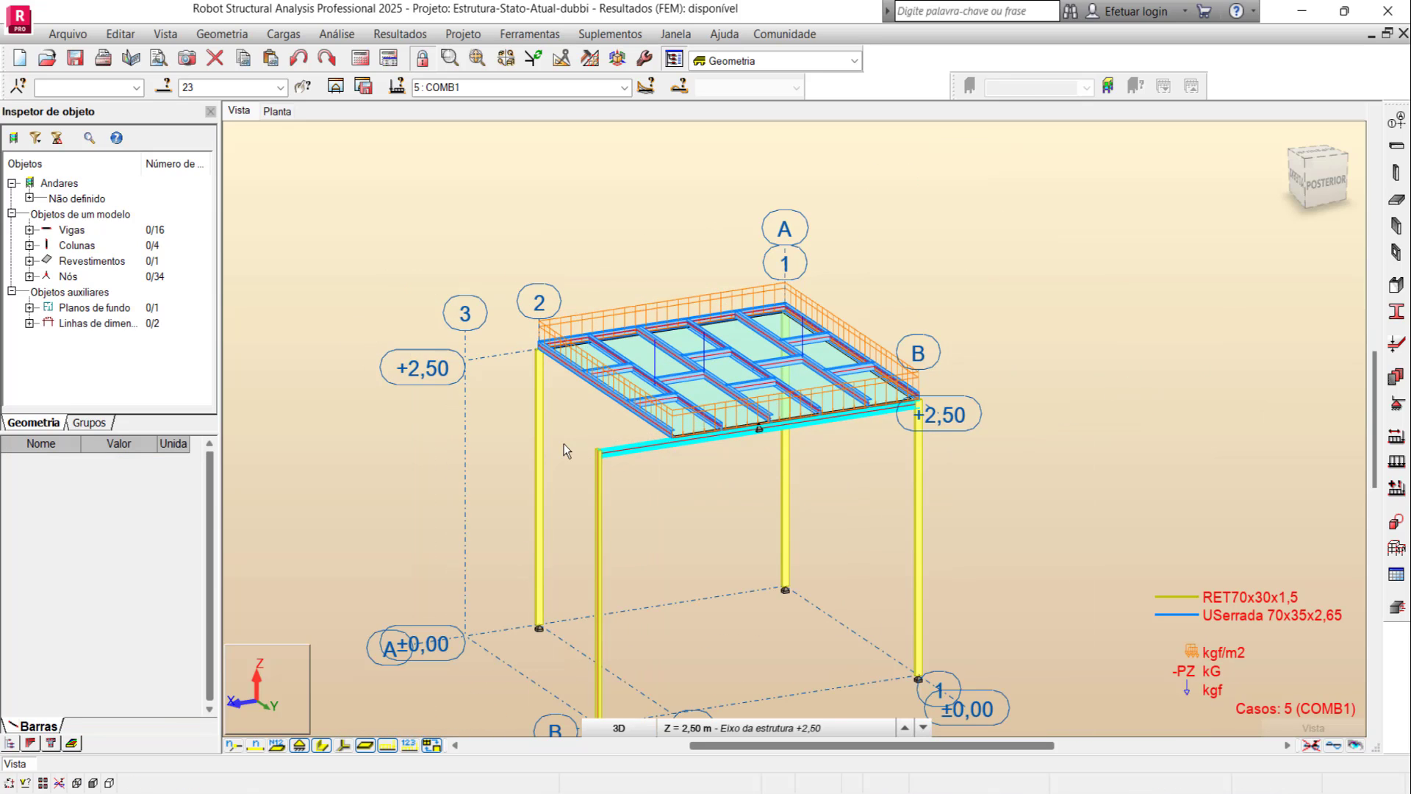